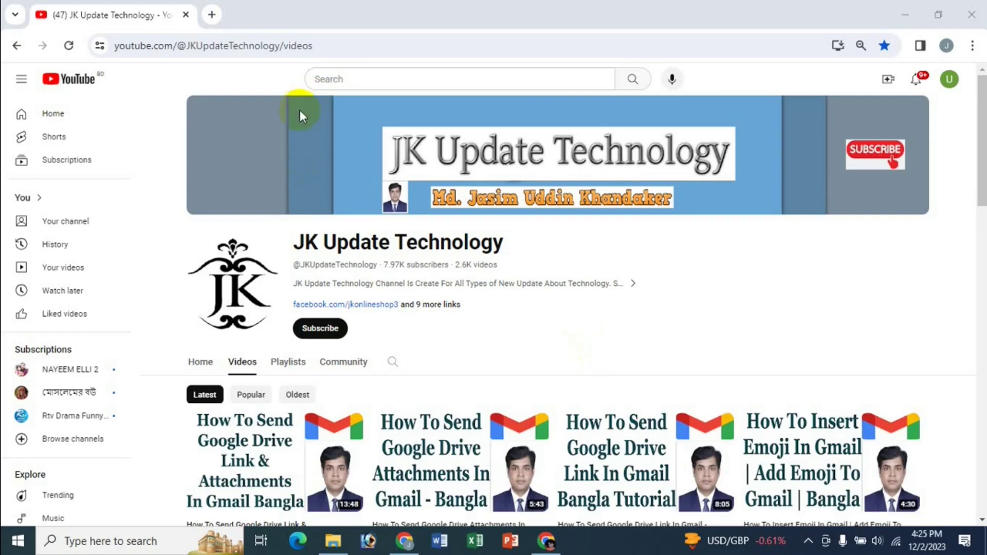
# Step: Open the Gmail inbox in a new browser tab
pyautogui.click(220, 12)
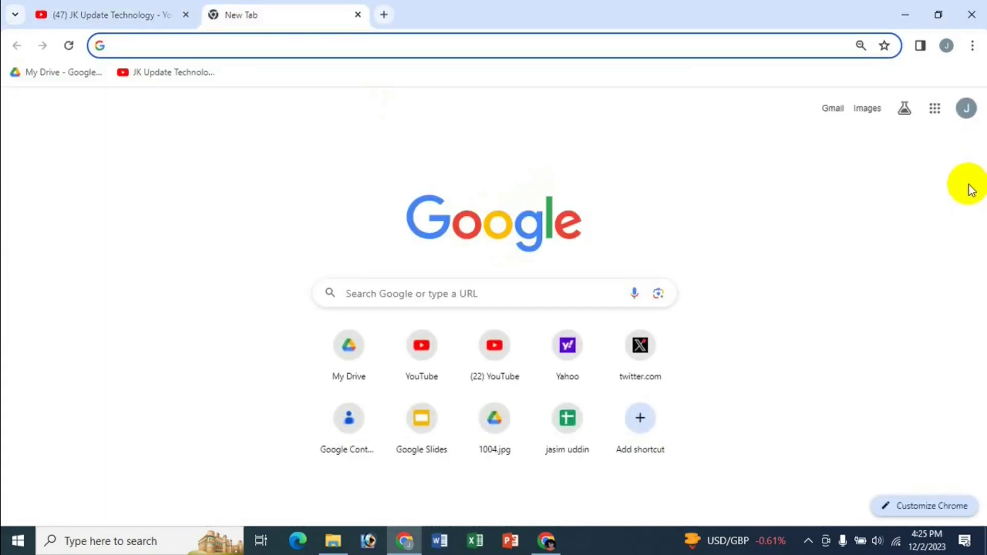
pyautogui.click(935, 108)
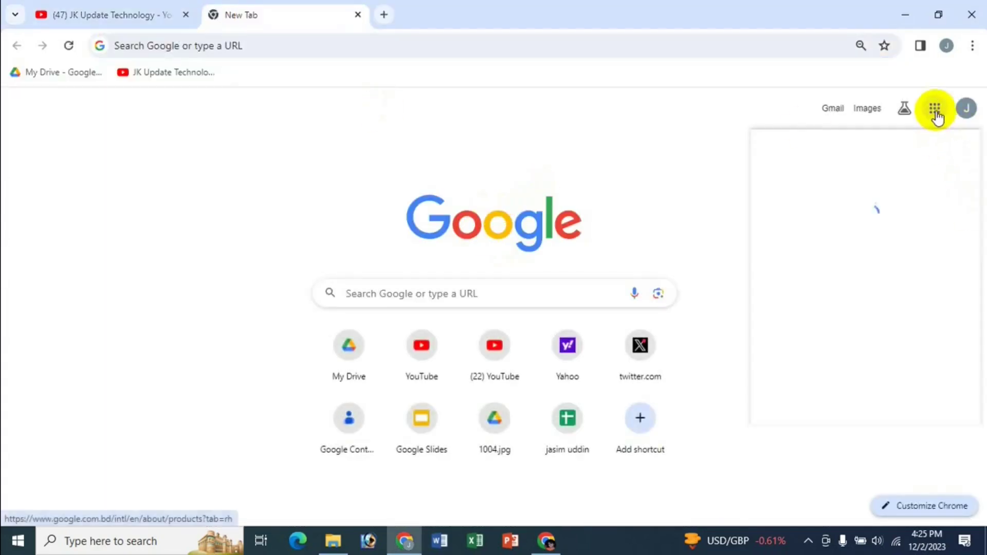
pyautogui.click(672, 180)
pyautogui.click(833, 108)
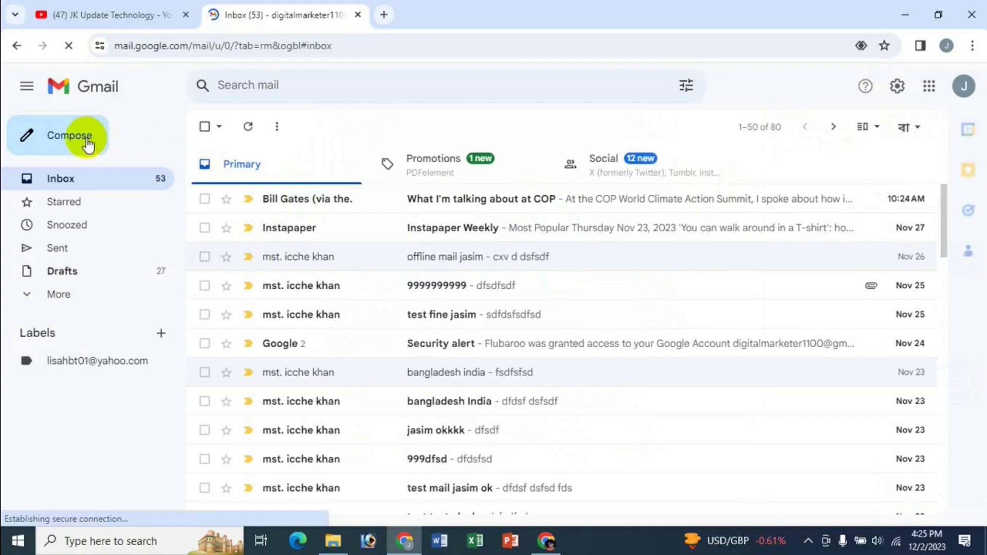
# Step: Start a new message to view its signature options, leaving the message empty and closing it
pyautogui.click(82, 144)
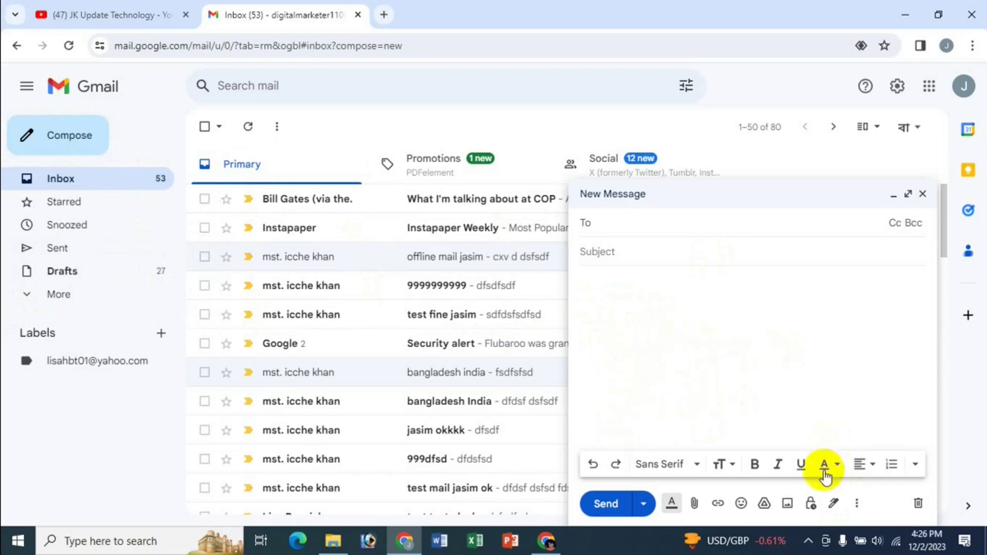
pyautogui.click(835, 504)
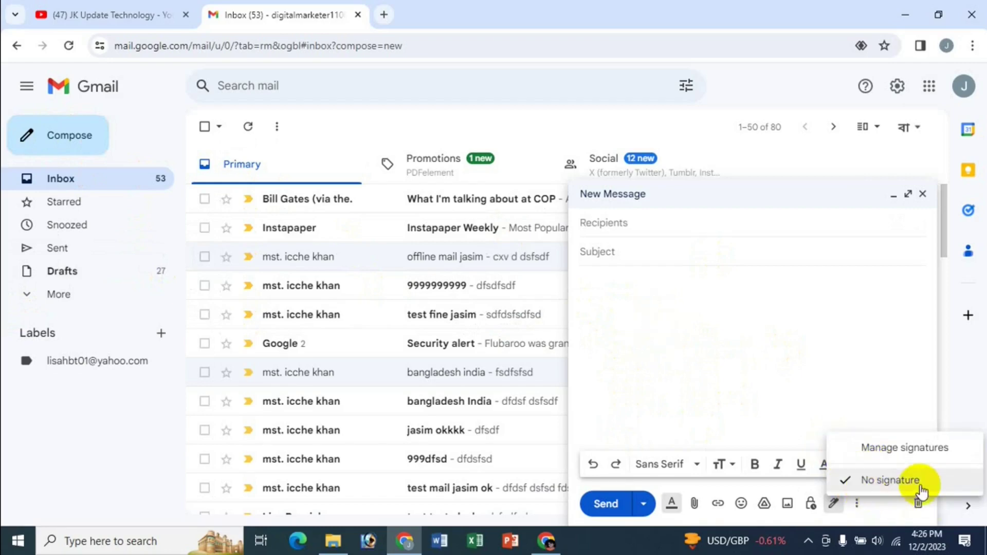
pyautogui.click(687, 380)
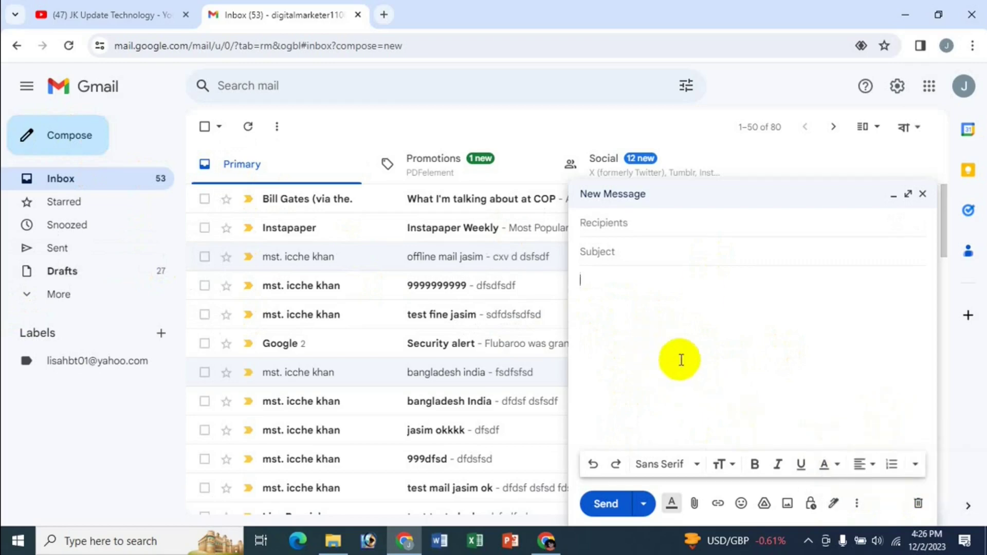
pyautogui.click(923, 194)
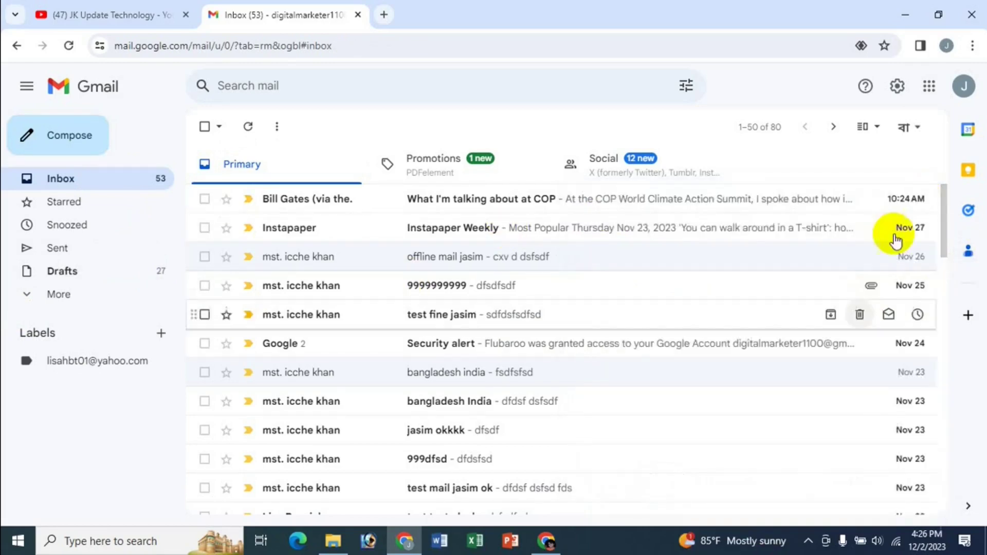
# Step: Open the full mail settings and go to the Signature section of the General settings
pyautogui.click(897, 86)
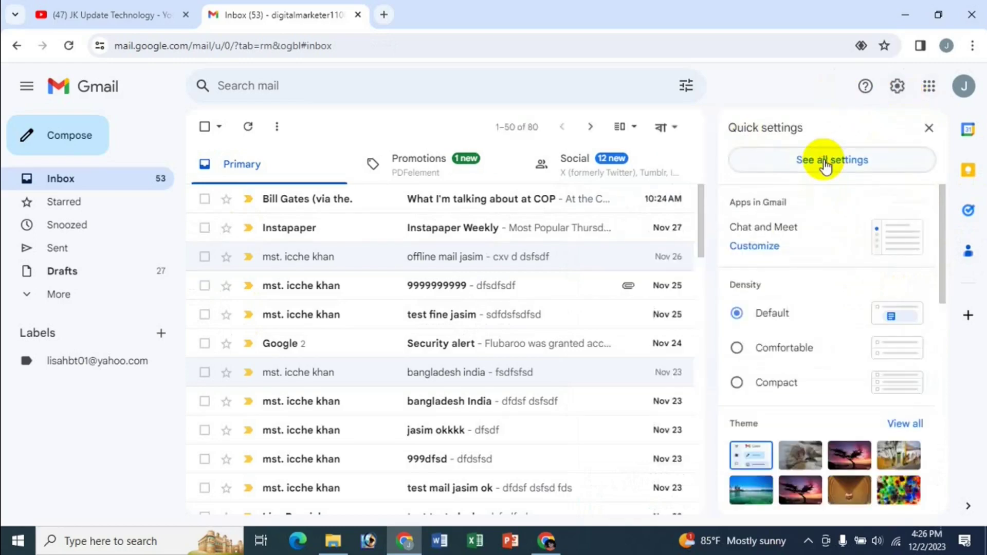
pyautogui.click(825, 163)
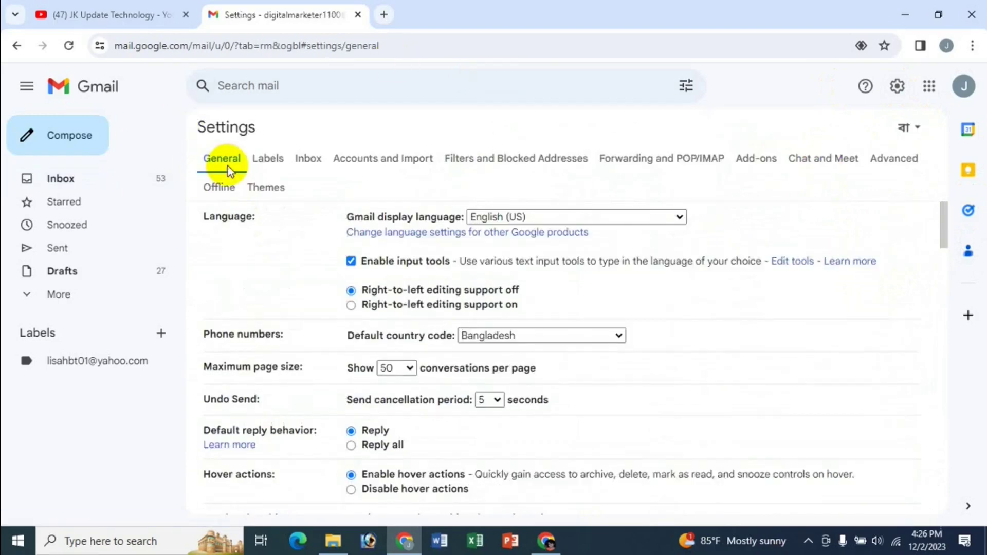
pyautogui.moveTo(944, 236)
pyautogui.mouseDown()
pyautogui.moveTo(932, 423)
pyautogui.moveTo(923, 441)
pyautogui.moveTo(892, 448)
pyautogui.mouseUp()
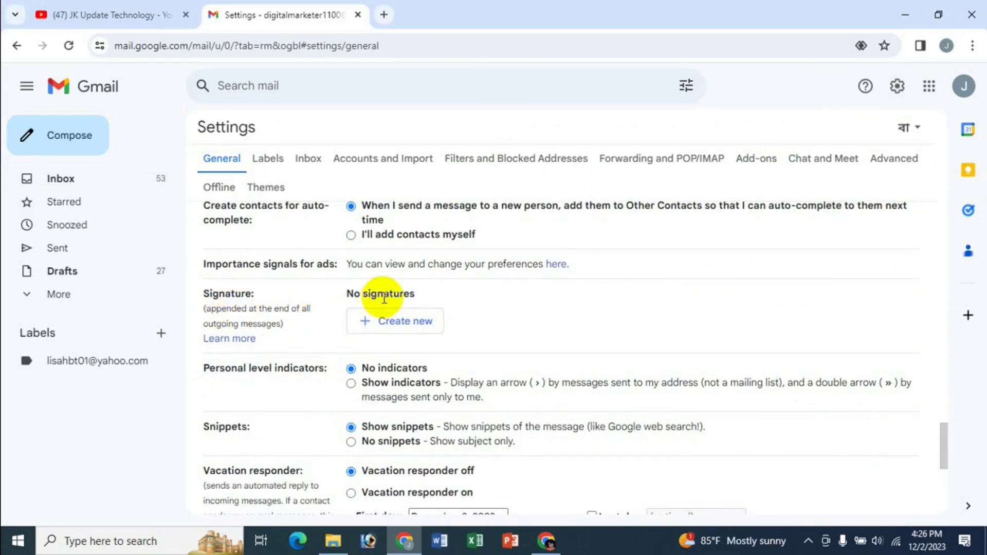
# Step: Create a new signature, naming it with the sender's first name followed by 1
pyautogui.click(411, 327)
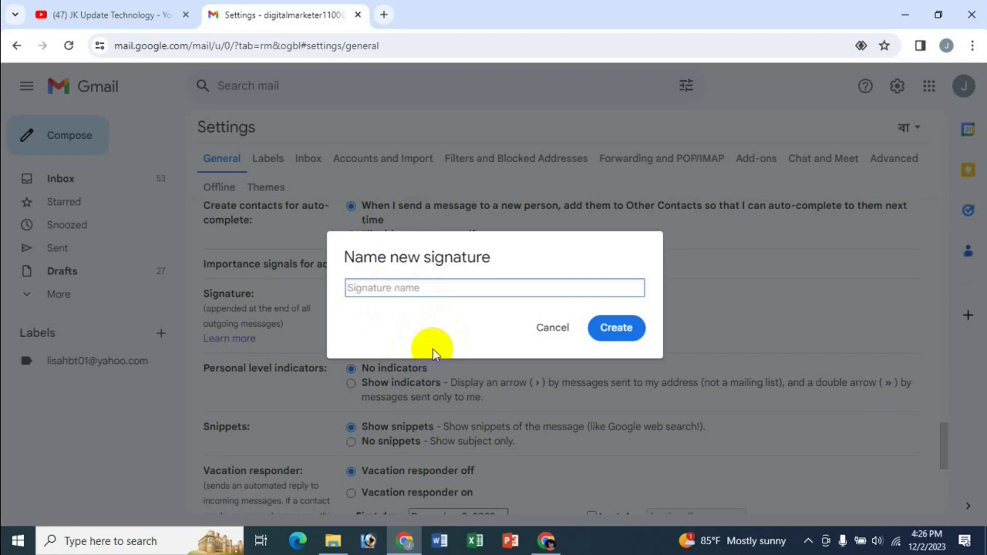
pyautogui.write('t')
pyautogui.press('BackSpace')
pyautogui.write('jasim 1')
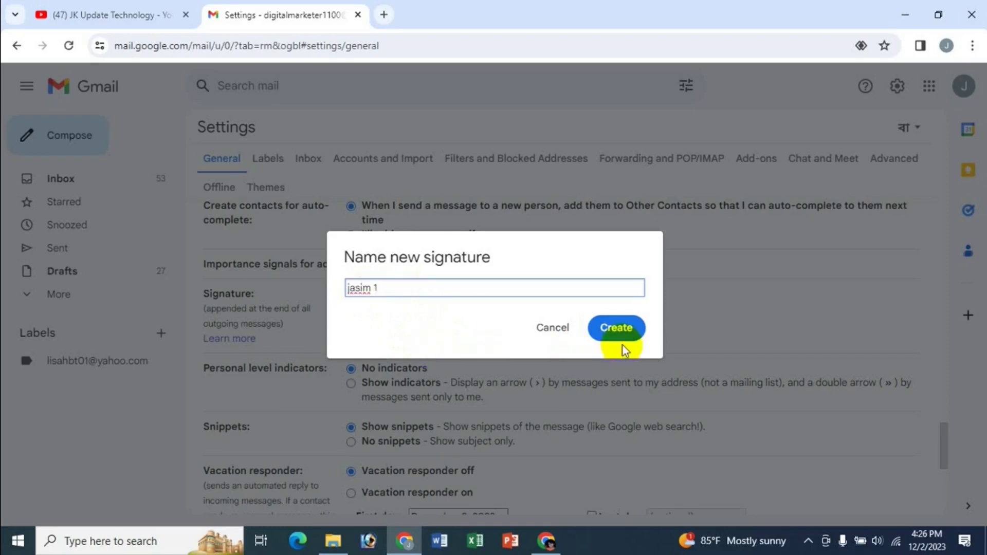
pyautogui.click(617, 330)
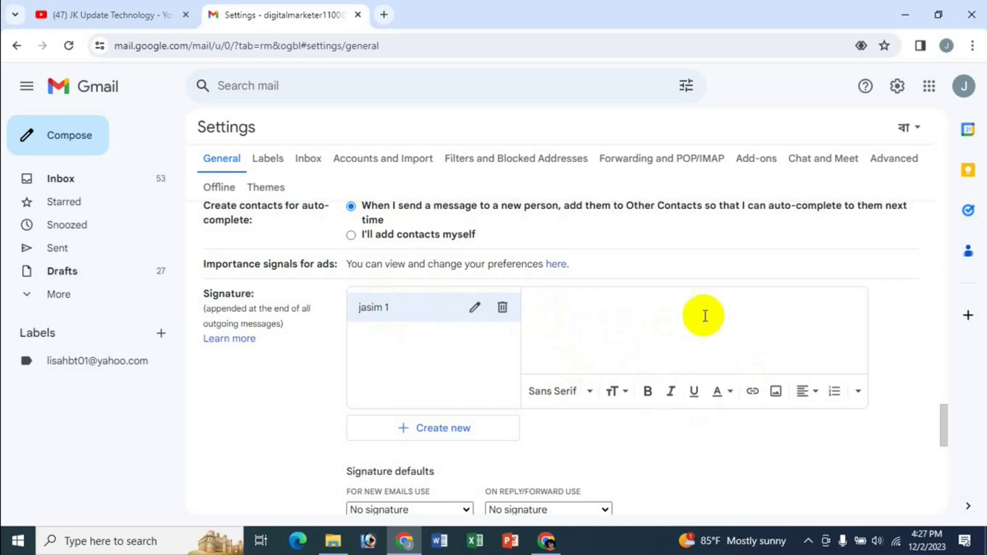
# Step: Enter the signature text on three lines: Thanks, the sender's full name, and JK Update Technology
pyautogui.click(556, 304)
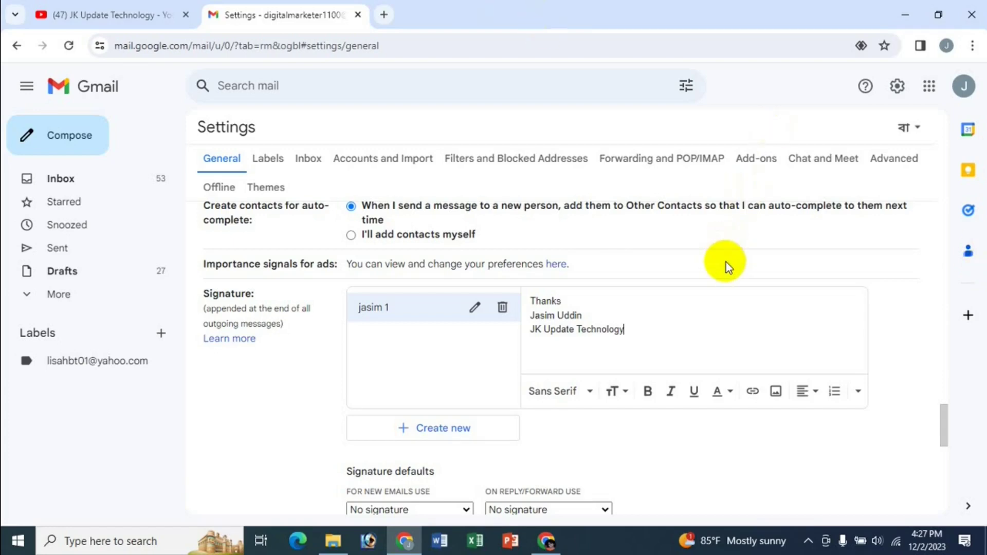
pyautogui.press('Left')
pyautogui.press('Left')
pyautogui.press('Left')
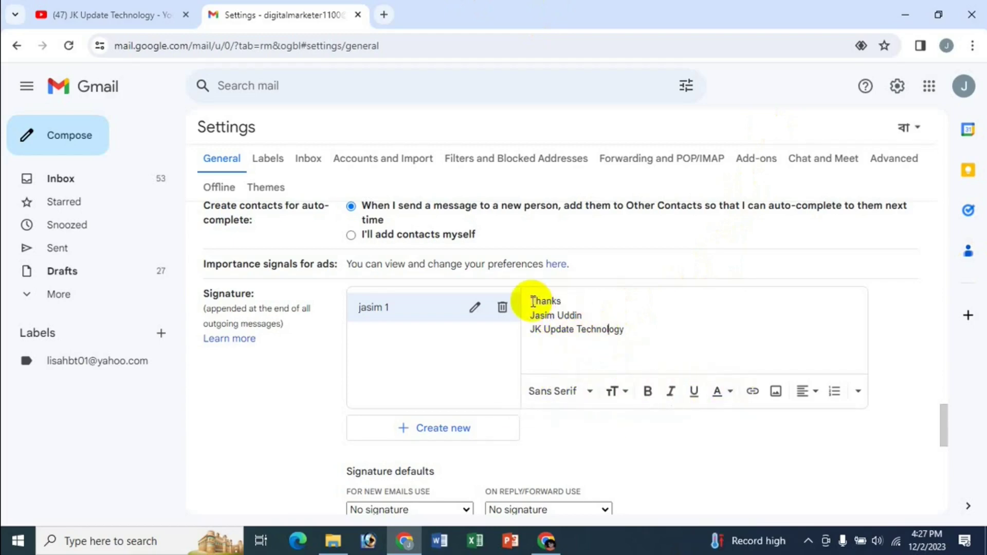
# Step: Set the font of the entire signature text to Wide
pyautogui.moveTo(532, 302); pyautogui.dragTo(622, 329)
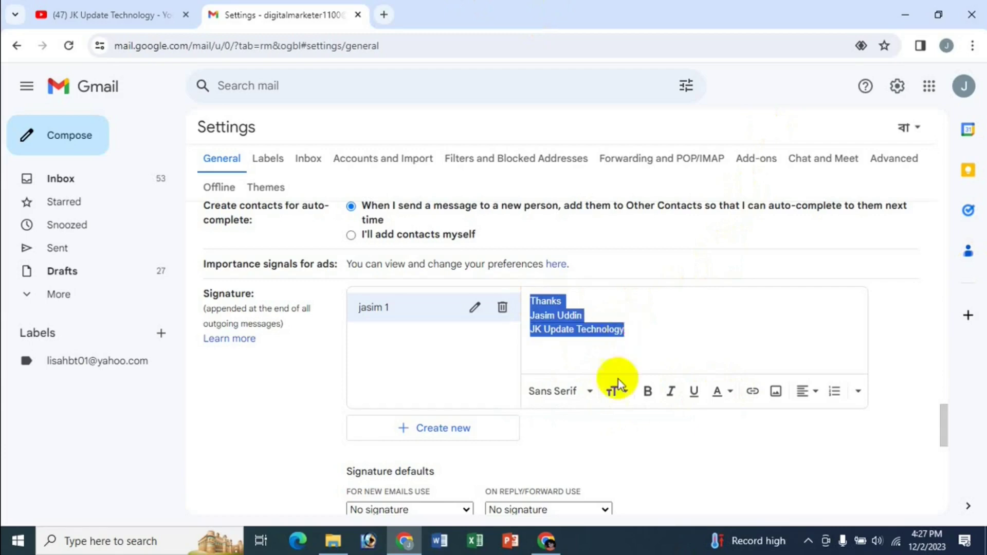
pyautogui.click(590, 392)
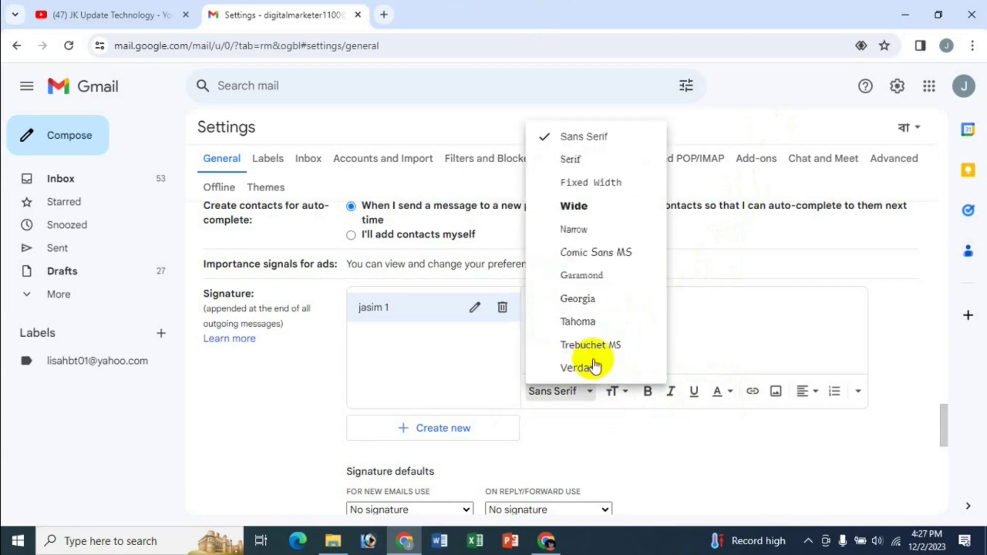
pyautogui.click(586, 205)
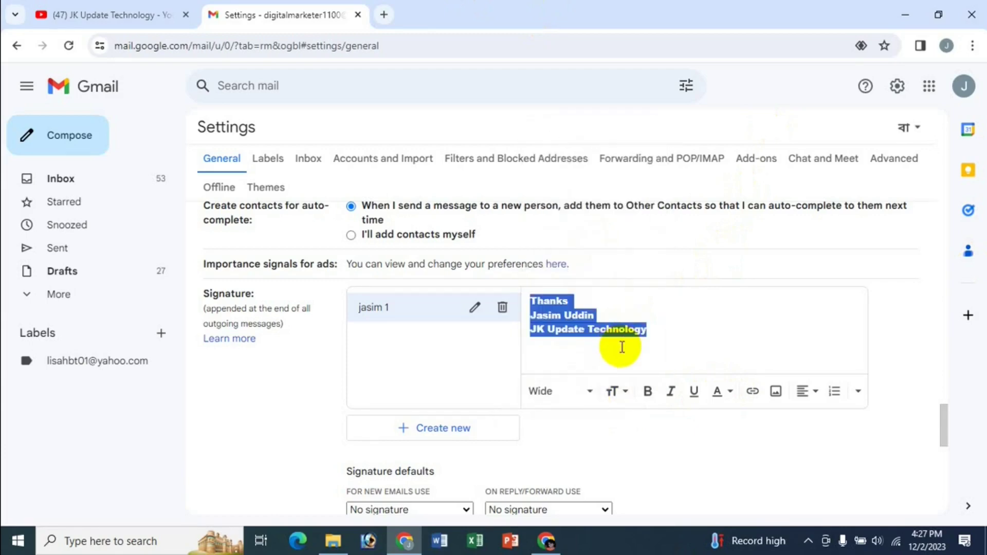
# Step: Try the Large size and bold, italic and underline styles on the signature text, restoring Normal size and plain style
pyautogui.click(629, 395)
pyautogui.click(653, 343)
pyautogui.click(633, 393)
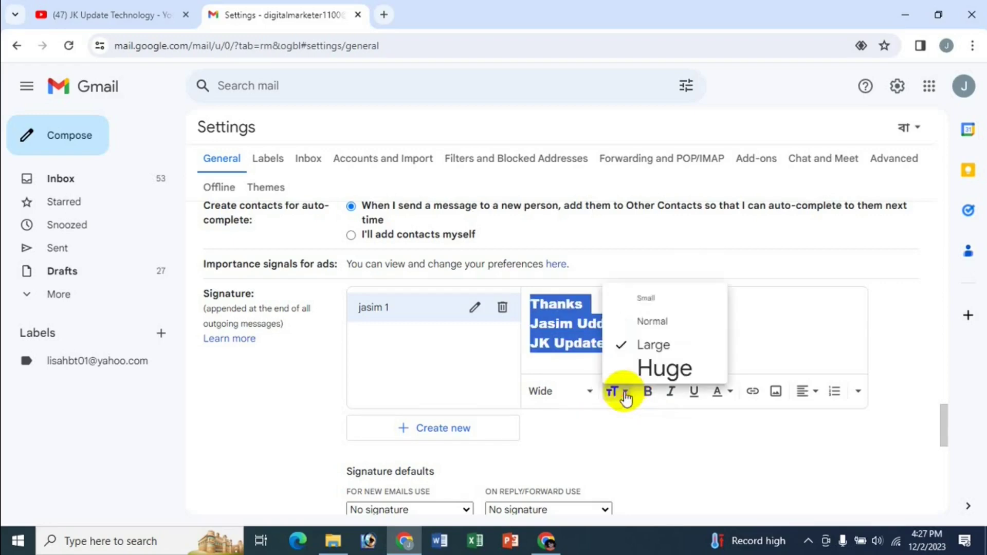
pyautogui.click(652, 324)
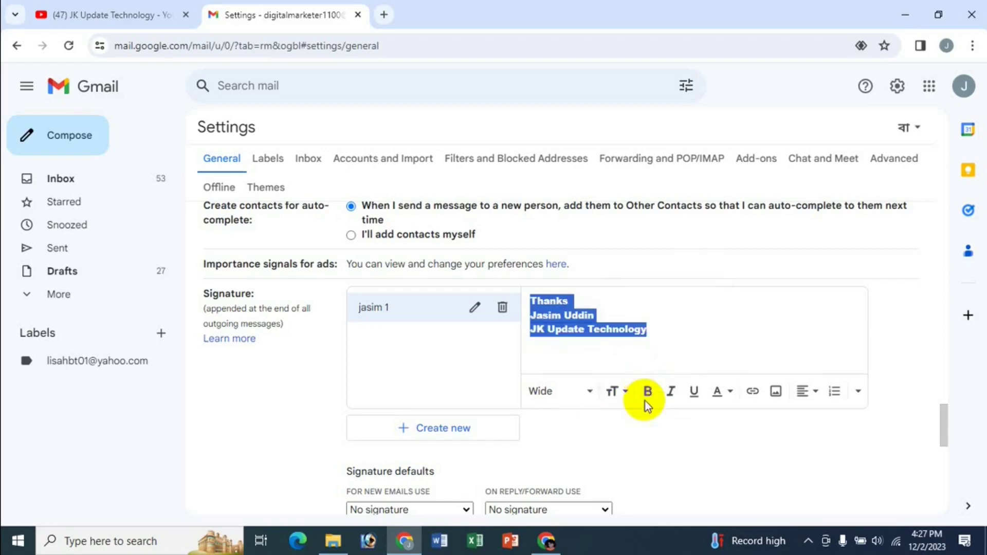
pyautogui.click(671, 394)
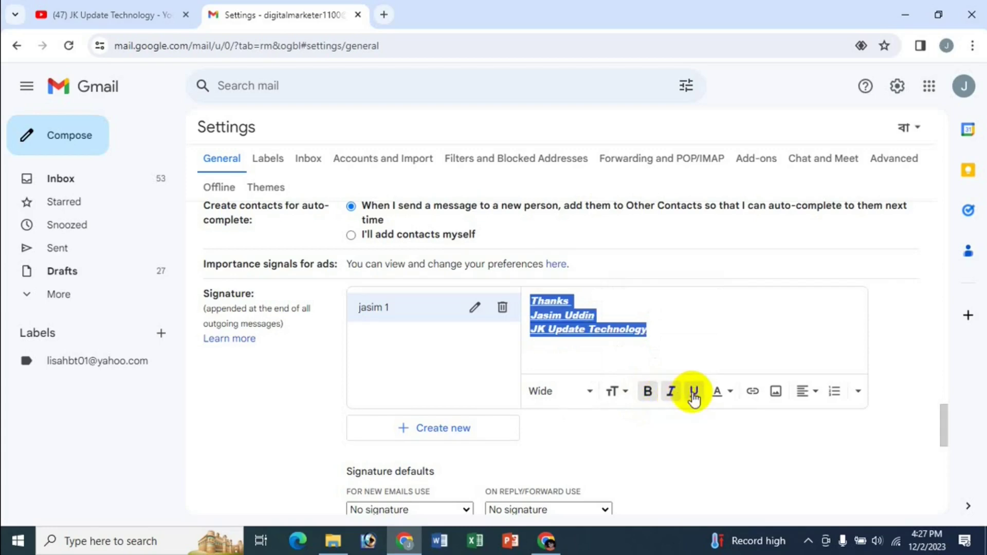
pyautogui.click(672, 392)
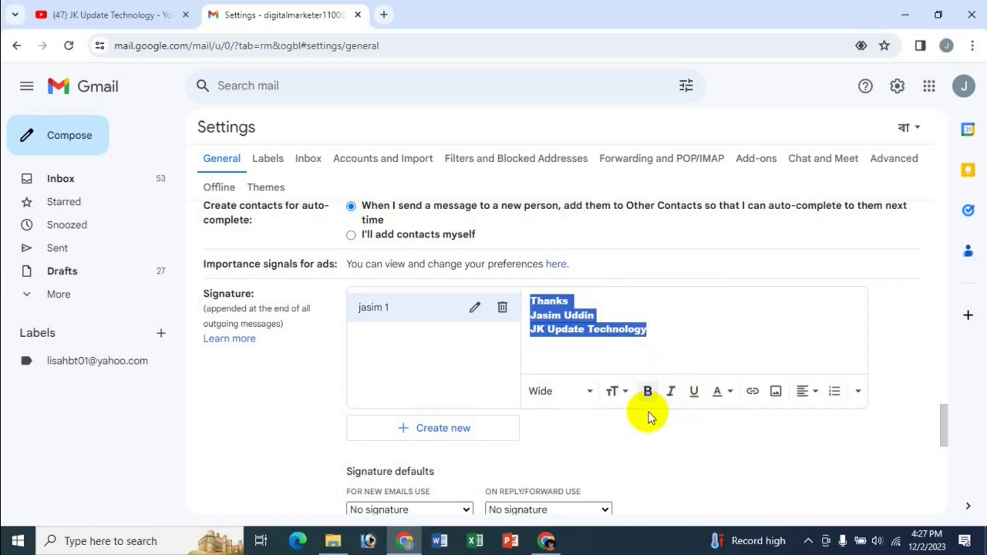
# Step: Change the text color of the whole signature to blue
pyautogui.click(728, 396)
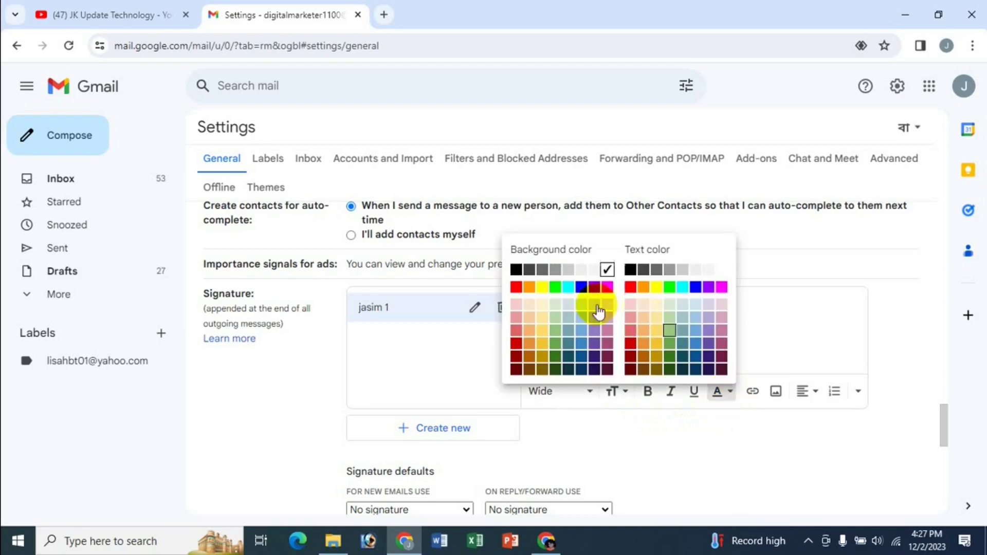
pyautogui.click(699, 292)
pyautogui.click(579, 353)
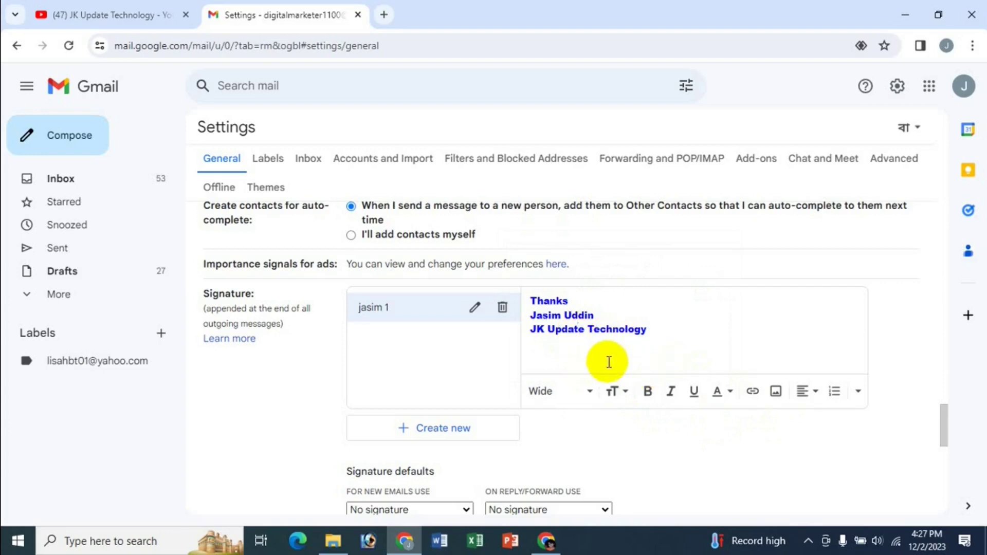
# Step: Select the JK Update Technology line in the signature and copy the channel's web address from the YouTube page
pyautogui.click(654, 331)
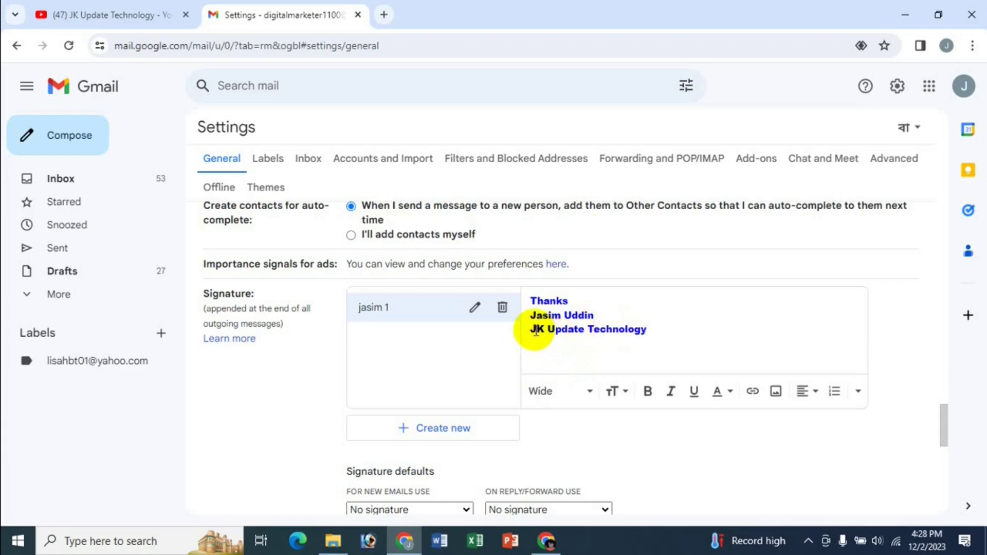
pyautogui.moveTo(531, 329); pyautogui.dragTo(645, 328)
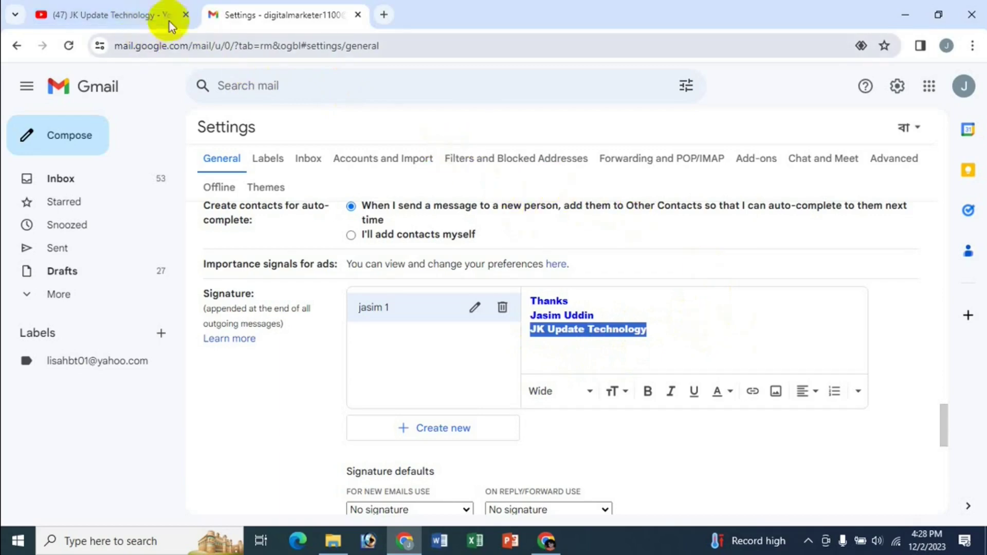
pyautogui.click(129, 16)
pyautogui.click(323, 48)
pyautogui.hotkey('ctrl', 'c')
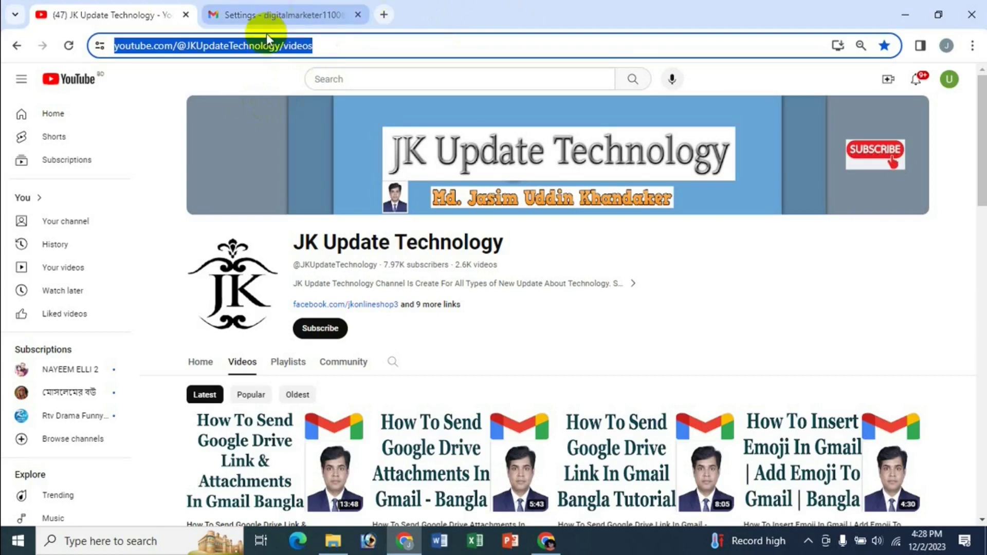
pyautogui.click(283, 13)
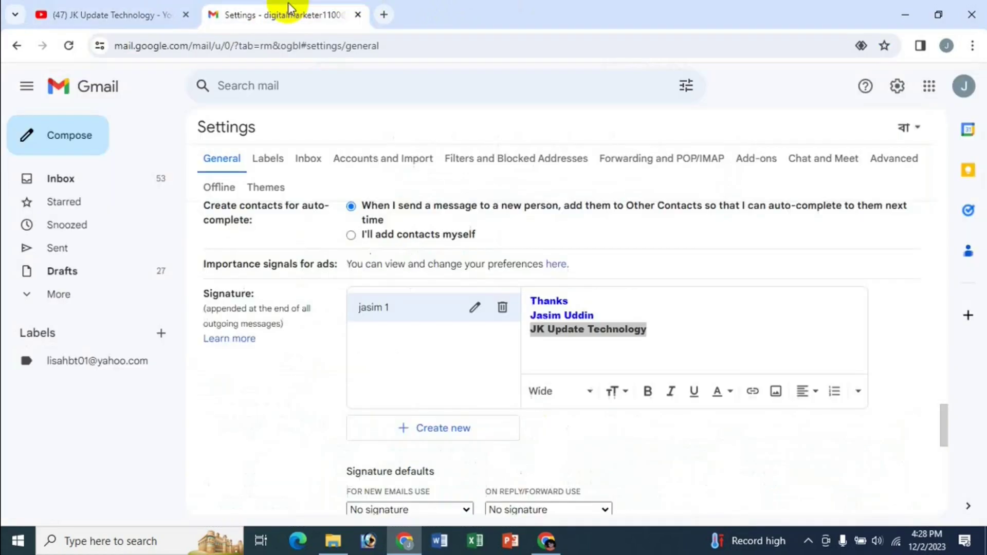
pyautogui.click(752, 393)
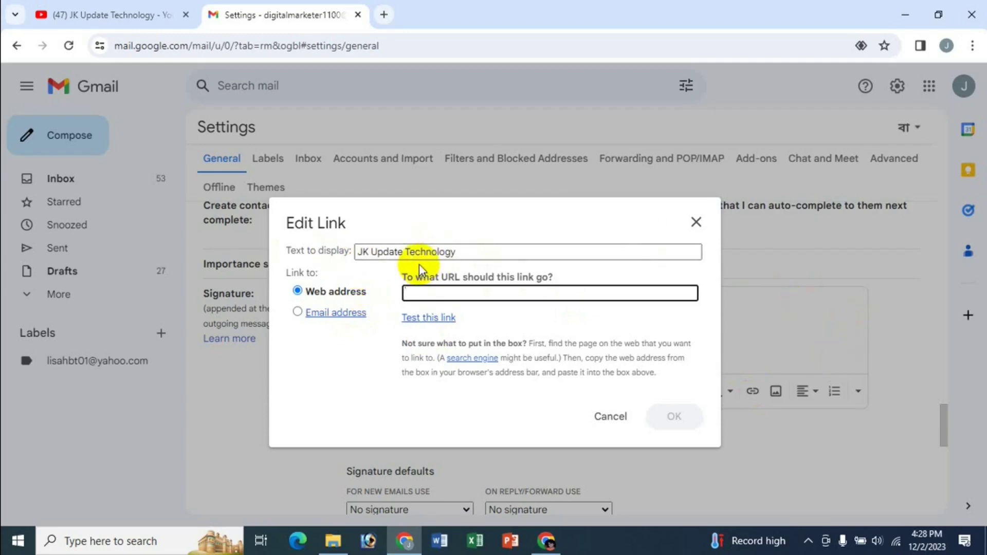
pyautogui.hotkey('ctrl', 'v')
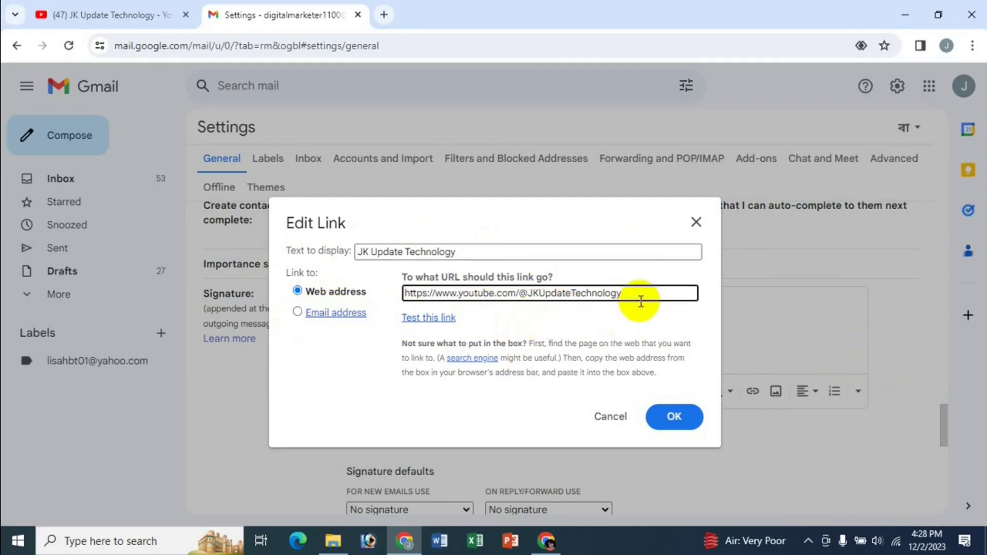
pyautogui.click(435, 319)
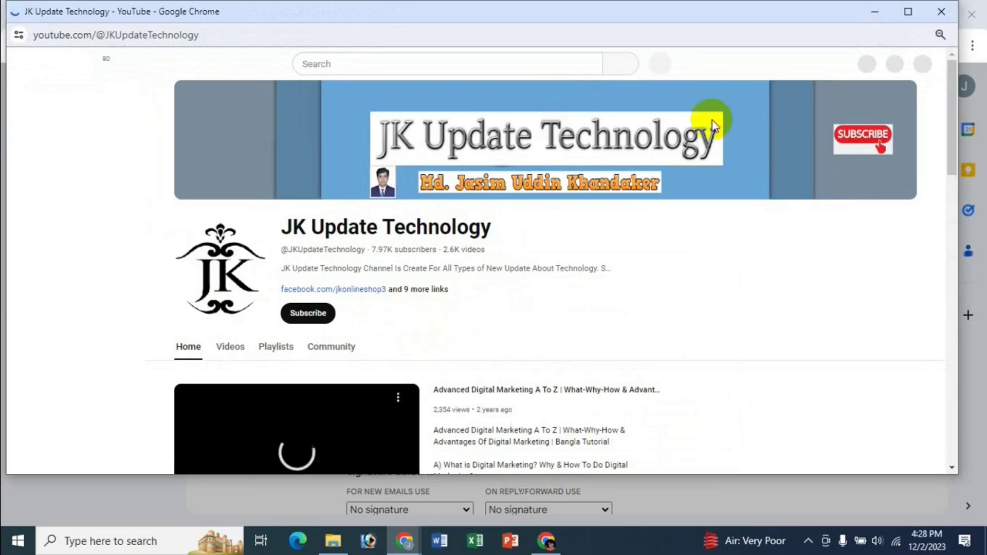
pyautogui.hotkey('ctrl', 'w')
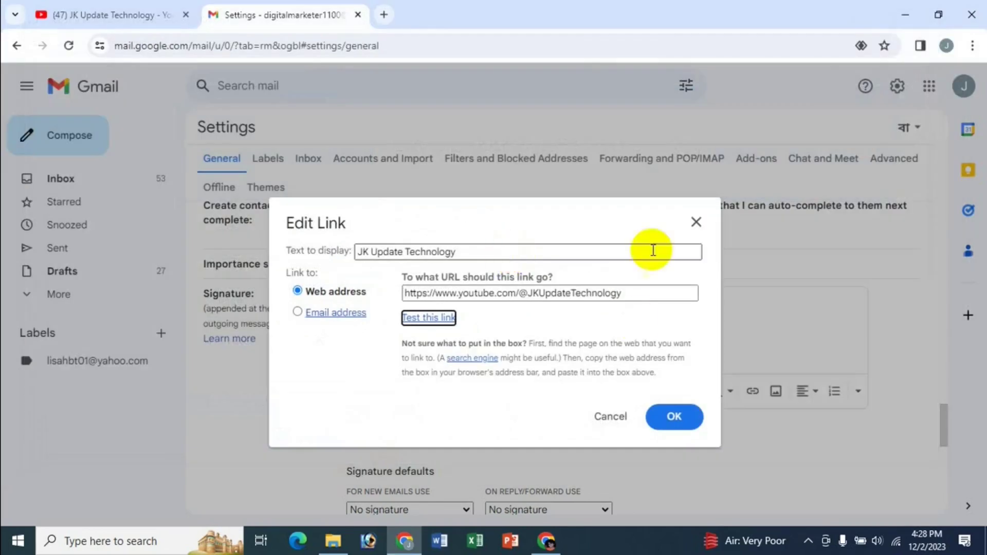
pyautogui.click(673, 415)
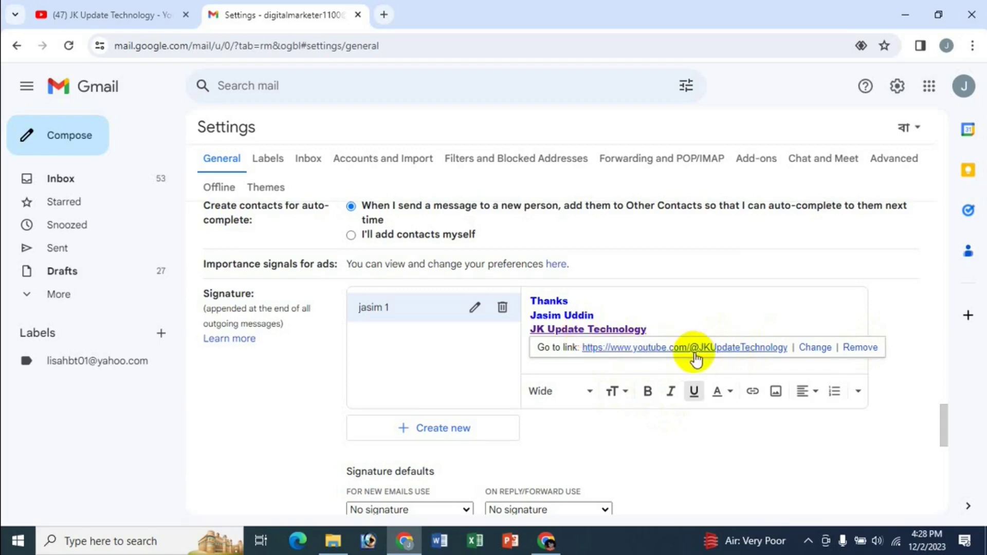
pyautogui.click(809, 351)
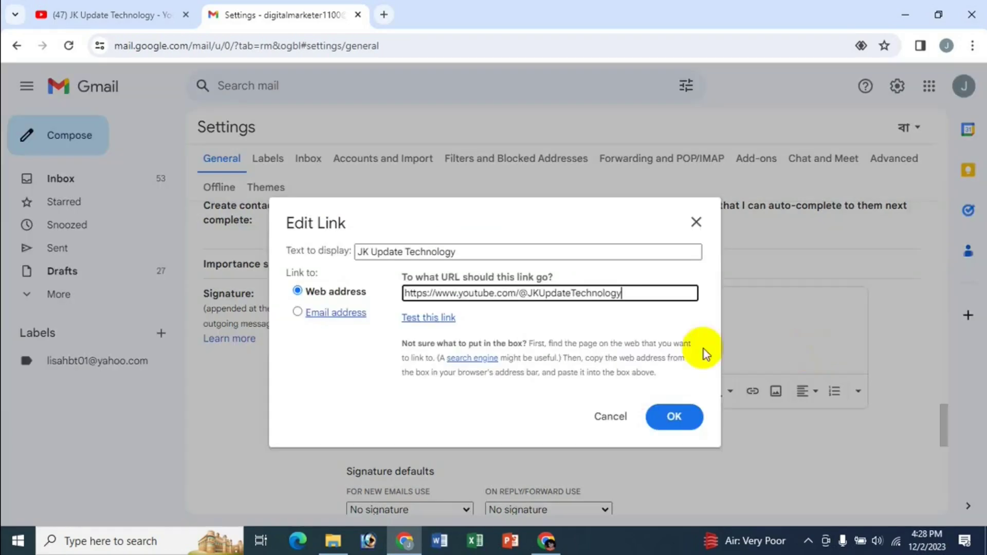
pyautogui.click(614, 417)
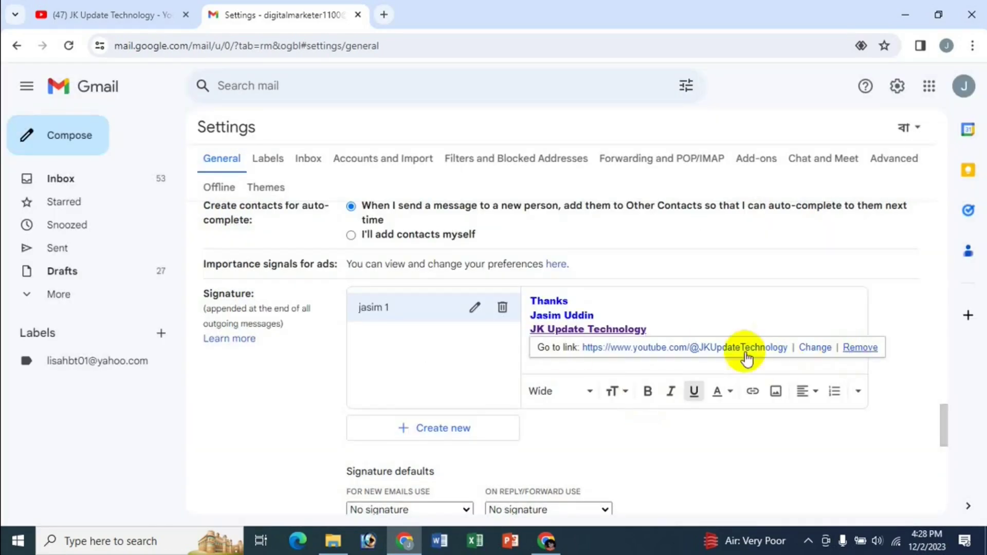
pyautogui.click(630, 312)
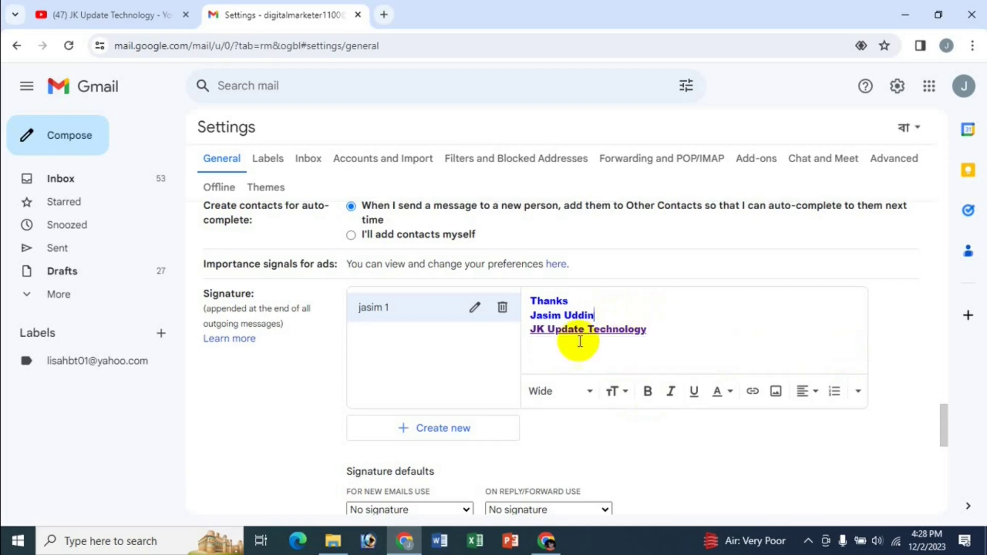
pyautogui.click(560, 346)
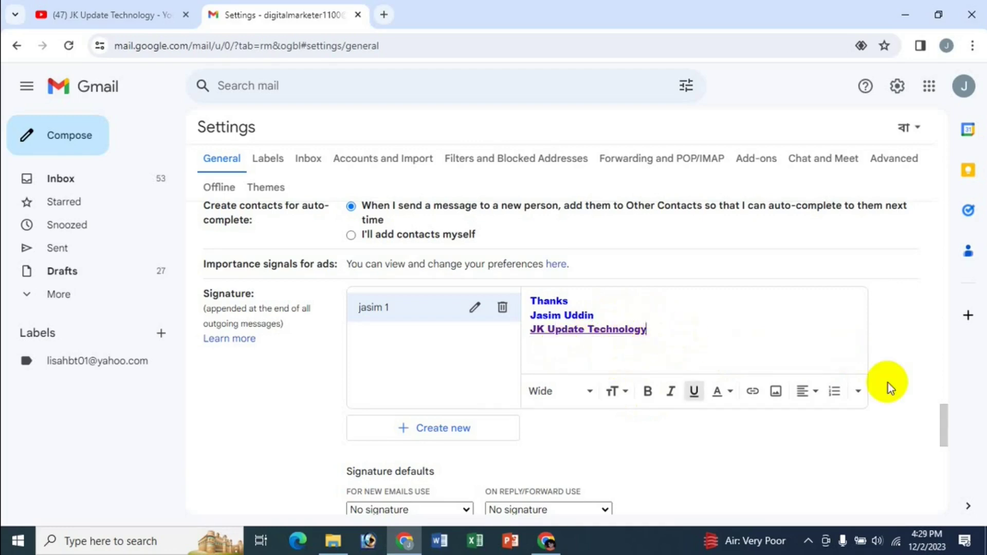
pyautogui.press('Return')
pyautogui.write('https://www.youtube.com/@JKUpdateTechnology/videos')
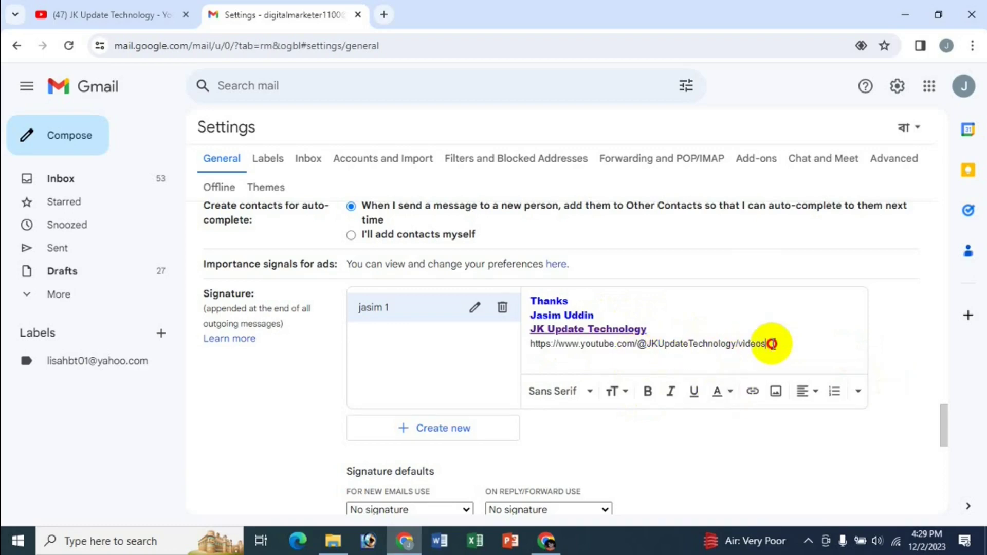
pyautogui.moveTo(769, 344); pyautogui.dragTo(533, 351)
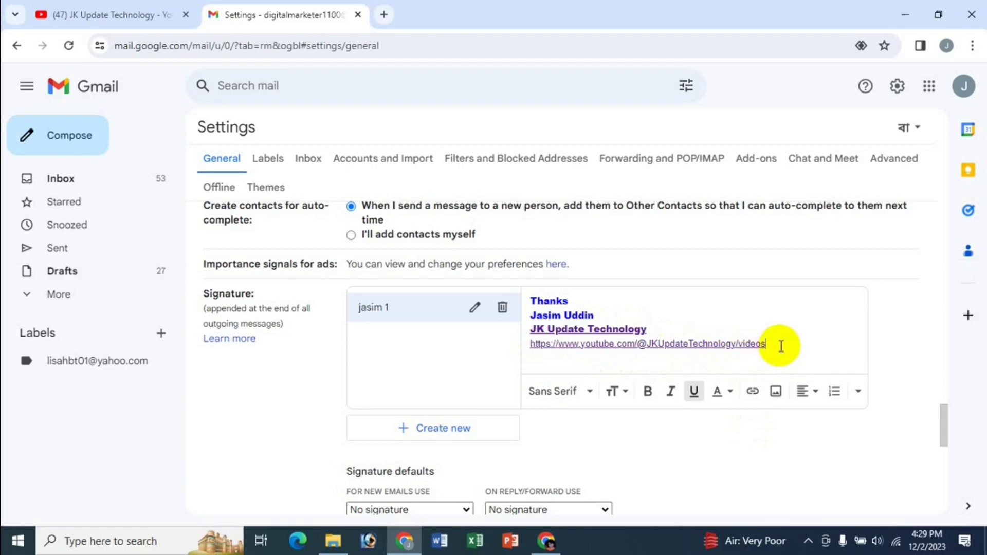
# Step: Review the image source options and insert a color portrait photo from My Drive at the end of the signature
pyautogui.click(776, 392)
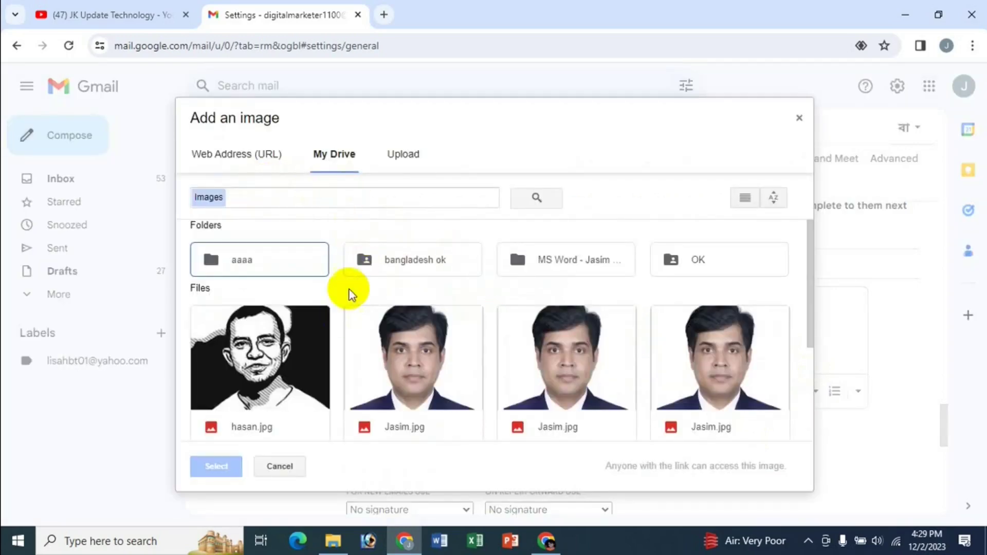
pyautogui.click(404, 155)
pyautogui.click(253, 157)
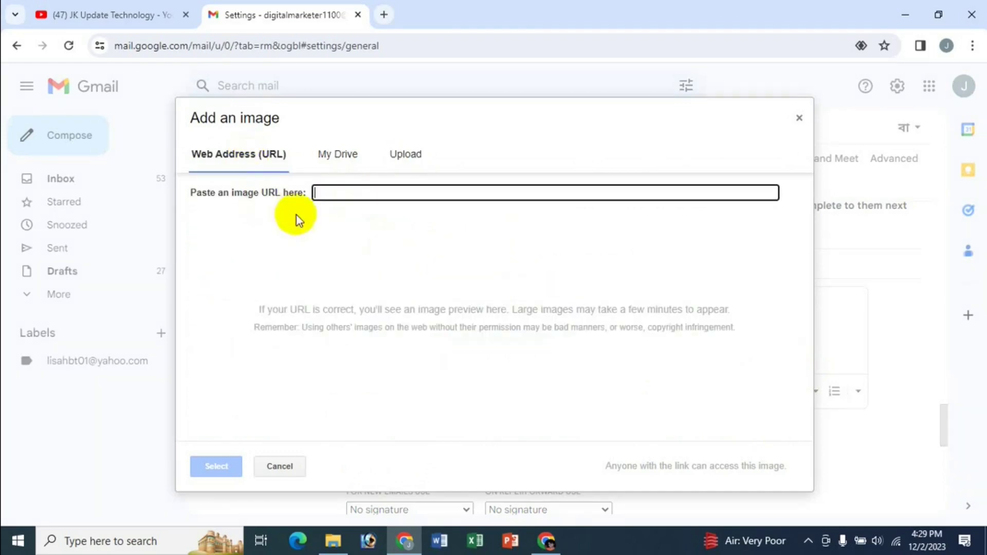
pyautogui.click(338, 154)
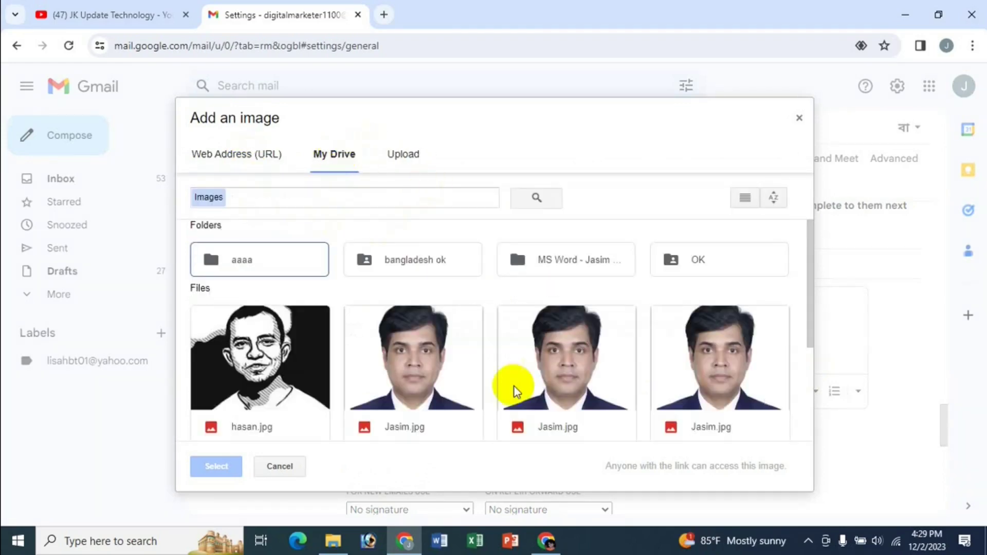
pyautogui.click(581, 352)
pyautogui.click(219, 465)
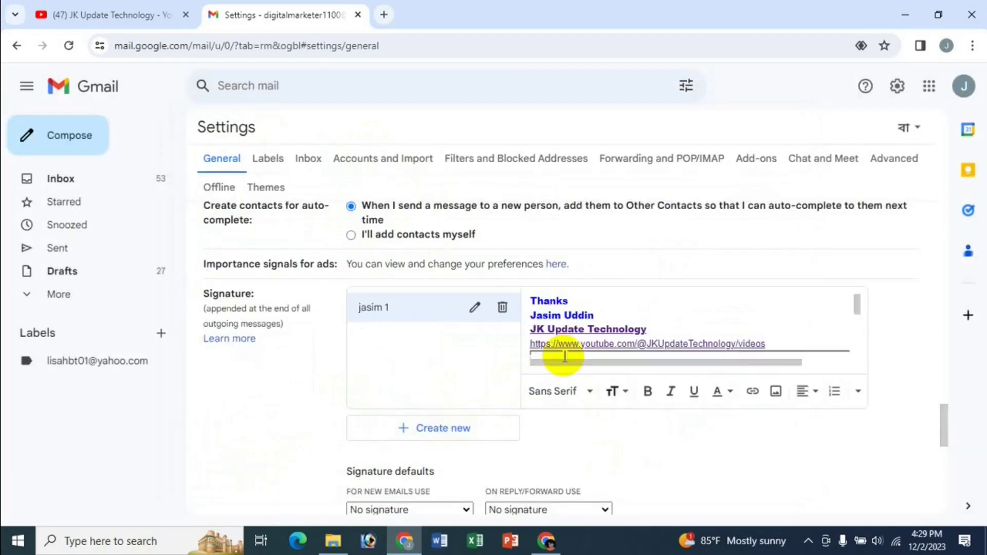
# Step: Resize the portrait photo in the signature to Small and review the whole signature
pyautogui.moveTo(856, 304); pyautogui.dragTo(857, 322)
pyautogui.click(732, 320)
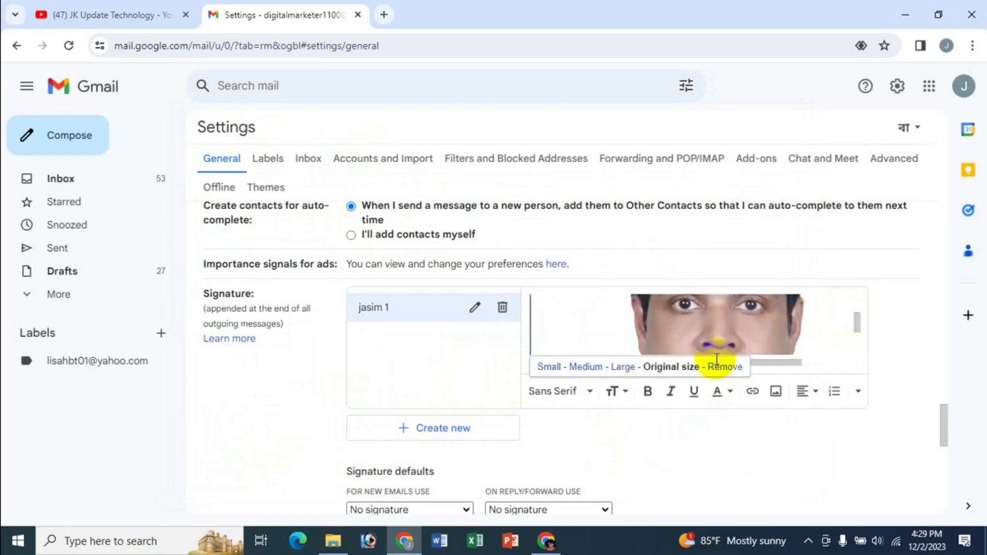
pyautogui.click(548, 368)
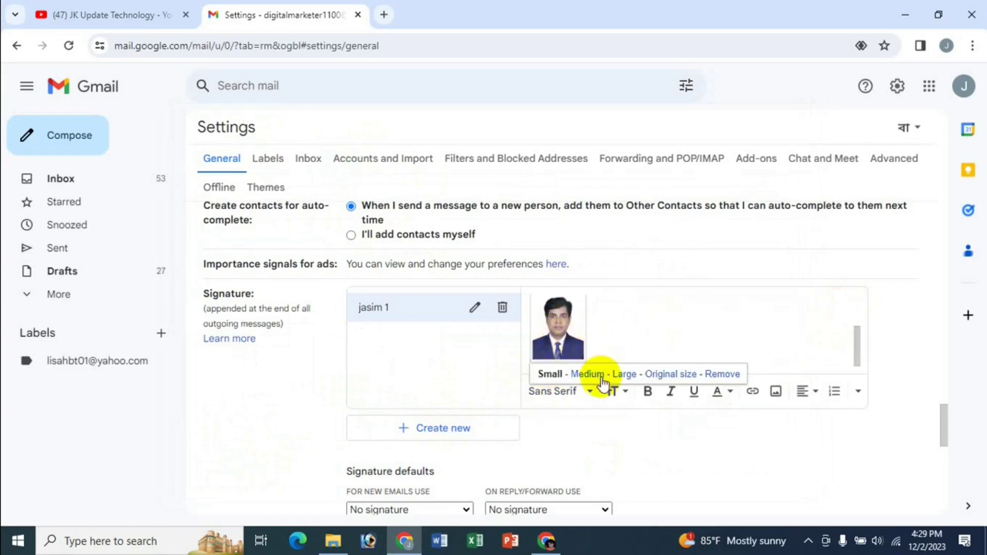
pyautogui.click(646, 331)
pyautogui.scroll(1, 646, 333)
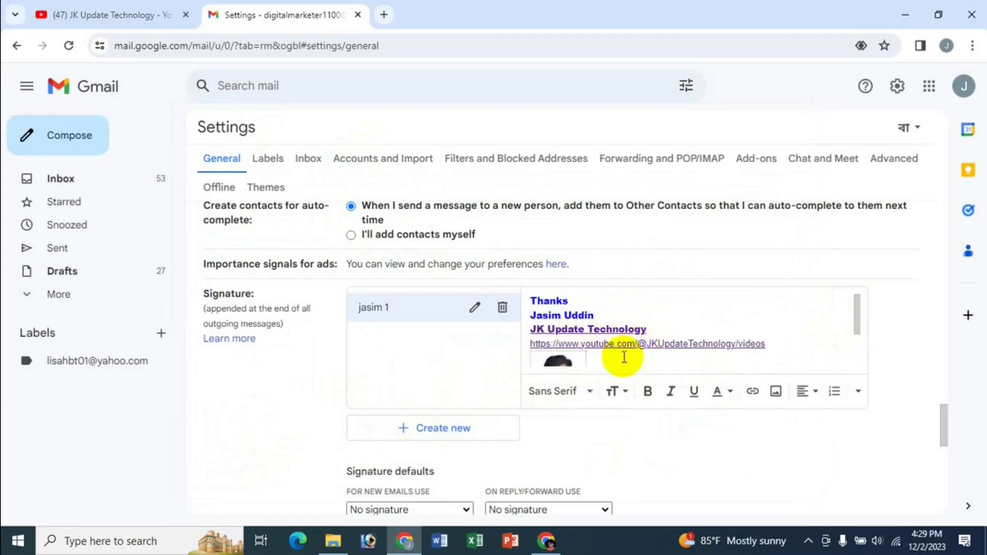
pyautogui.scroll(3, 626, 354)
pyautogui.scroll(-3, 676, 383)
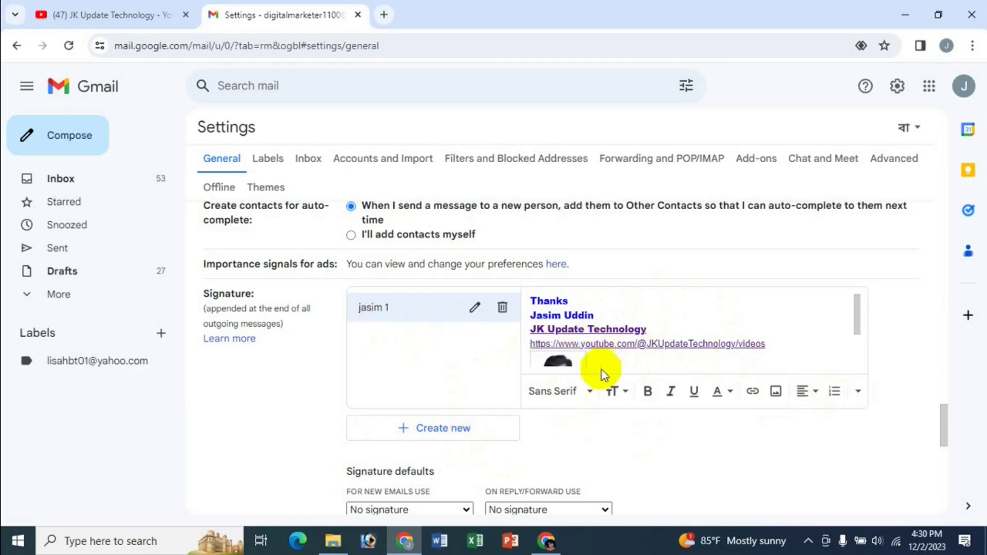
# Step: Create a second signature named with the owner's first name and 2, containing Best Regards and a sender's full name
pyautogui.click(441, 441)
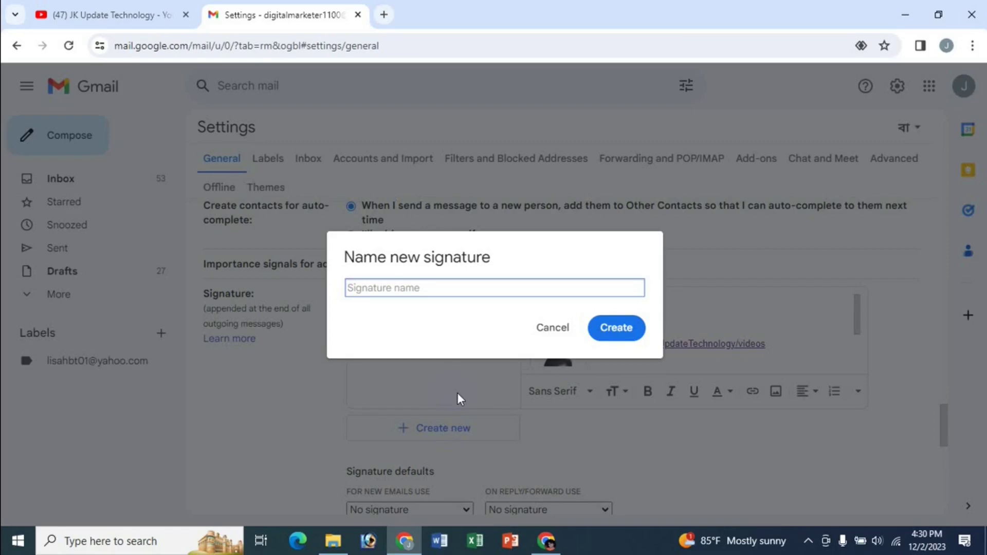
pyautogui.write('jasim 2')
pyautogui.click(616, 327)
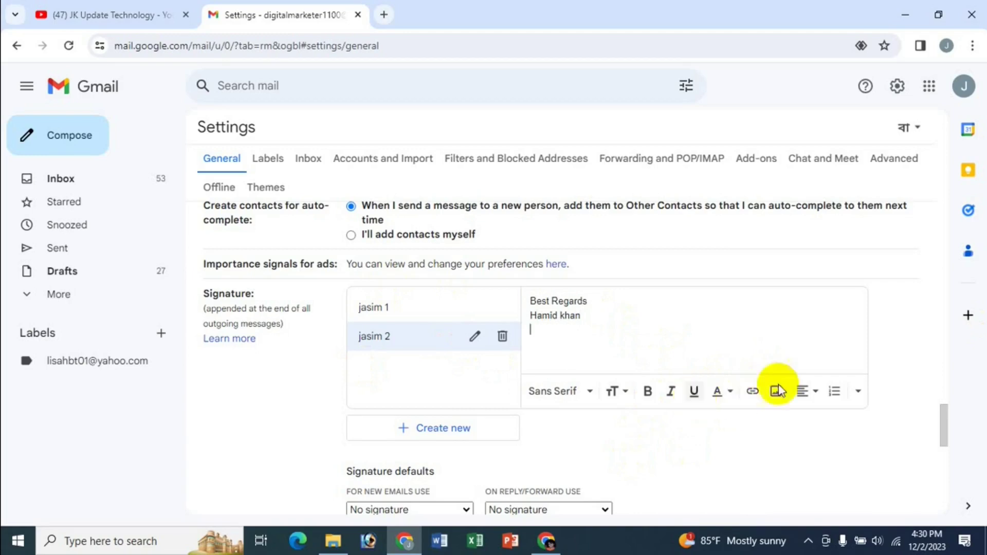
pyautogui.click(544, 342)
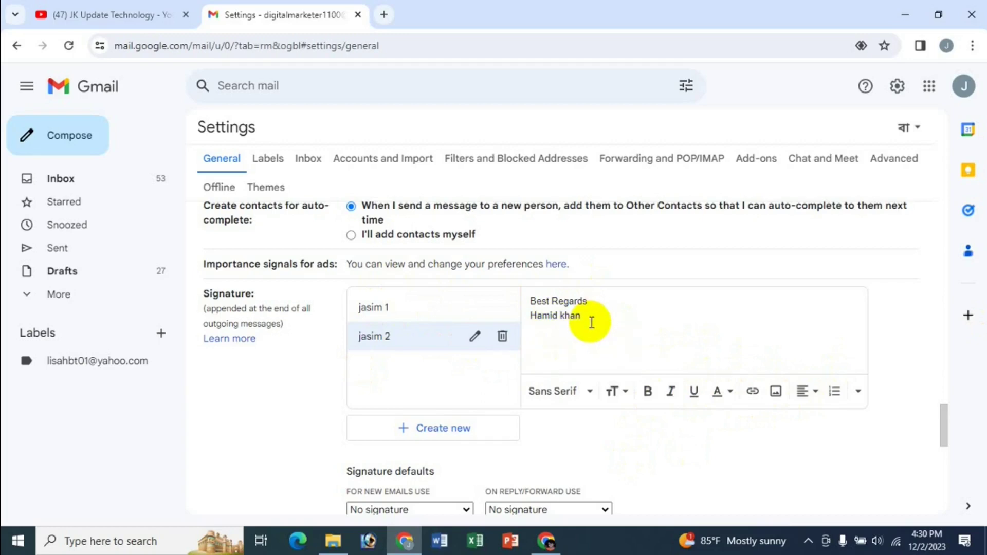
# Step: Open and cancel the naming of a further signature, and save the settings changes
pyautogui.click(429, 427)
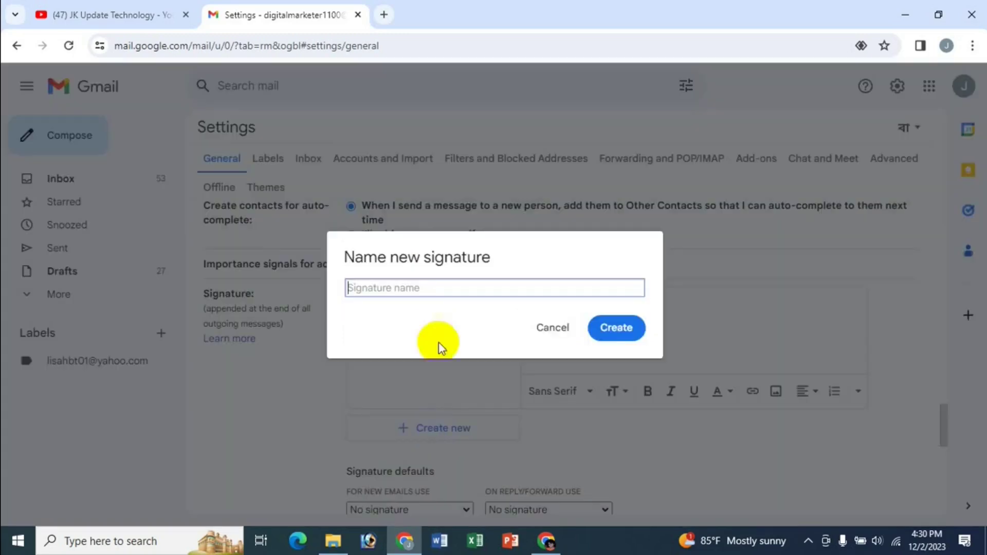
pyautogui.click(576, 333)
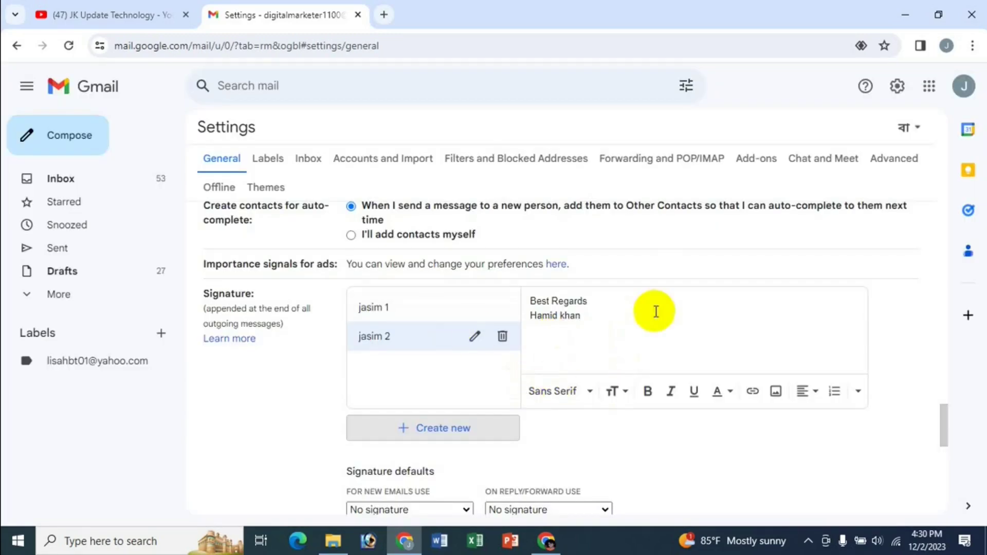
pyautogui.moveTo(945, 426); pyautogui.dragTo(959, 508)
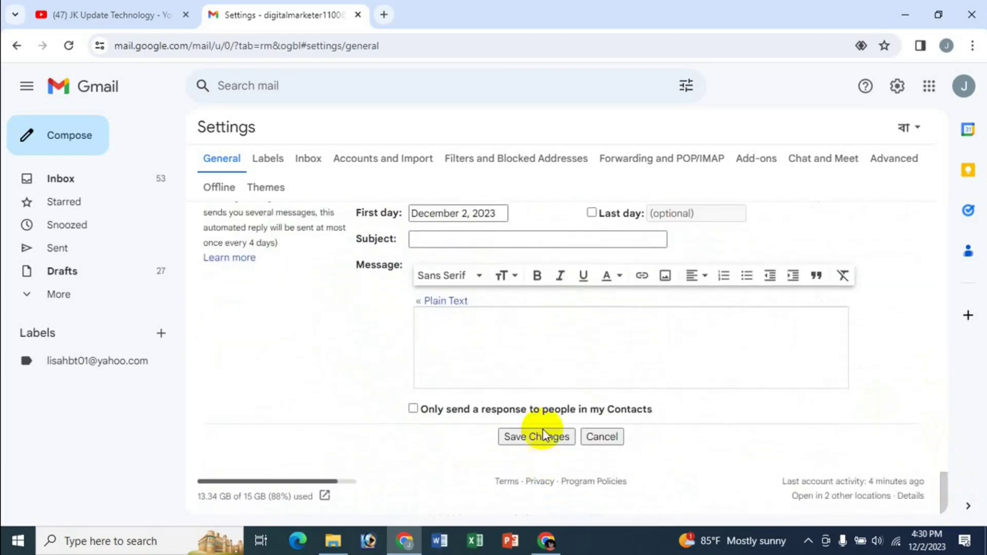
pyautogui.click(517, 437)
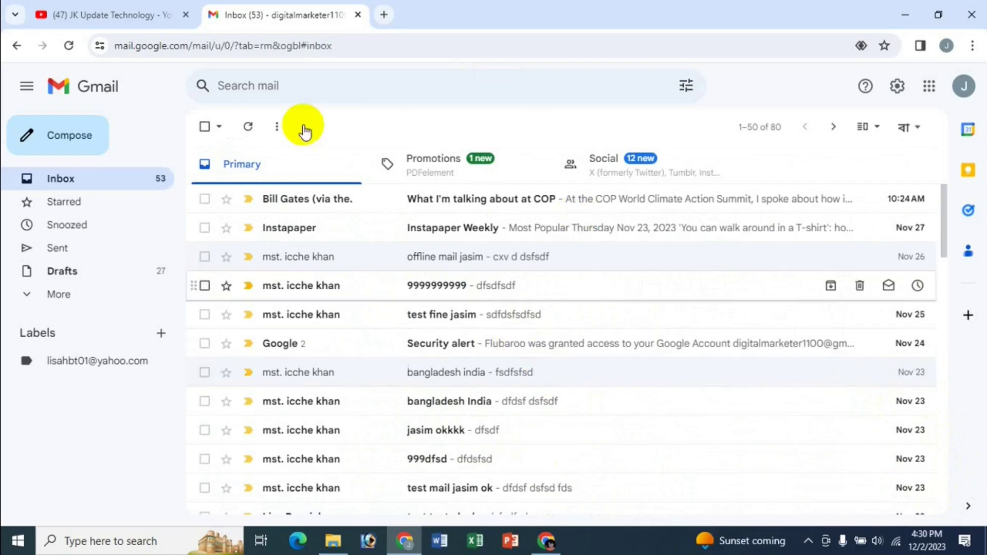
# Step: Start a new message and insert the first signature into it
pyautogui.click(75, 143)
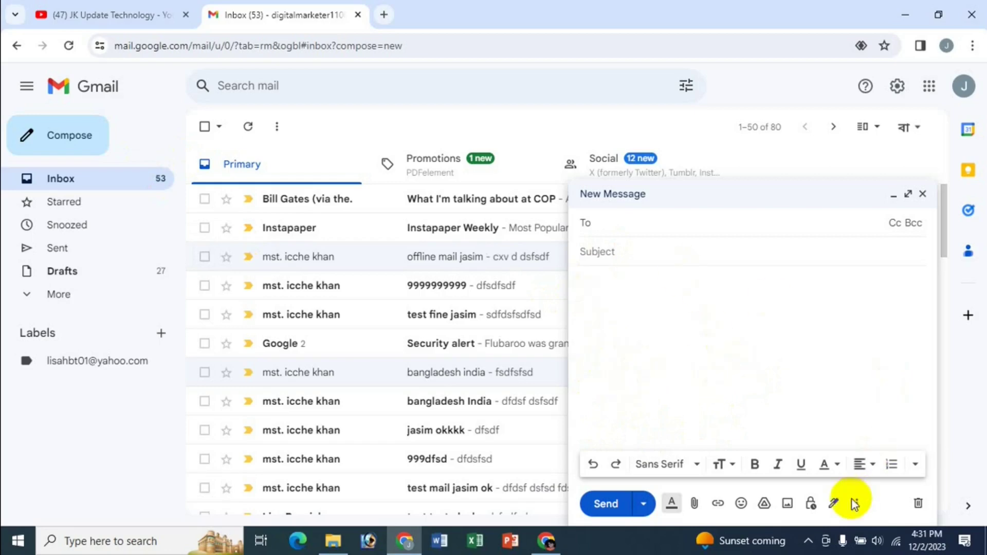
pyautogui.click(834, 505)
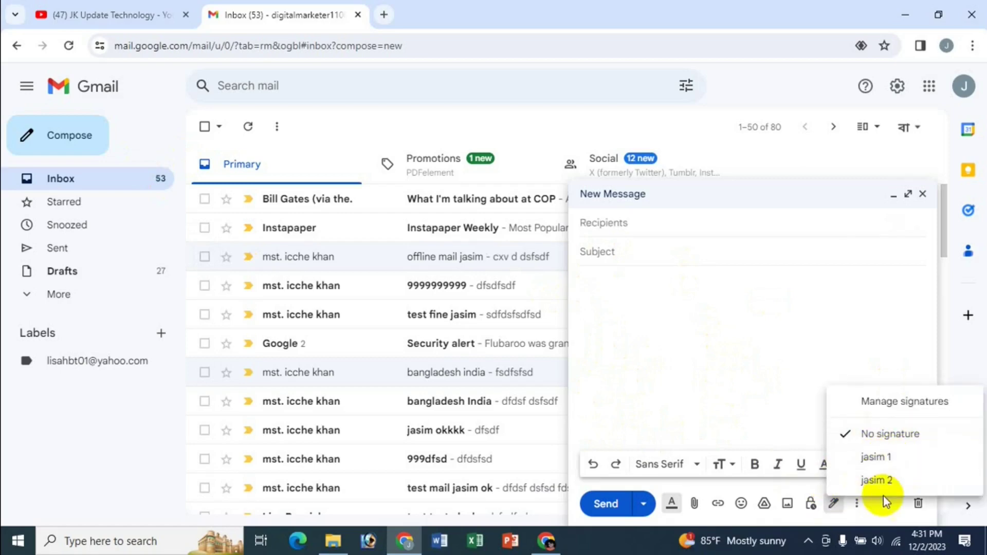
pyautogui.click(885, 460)
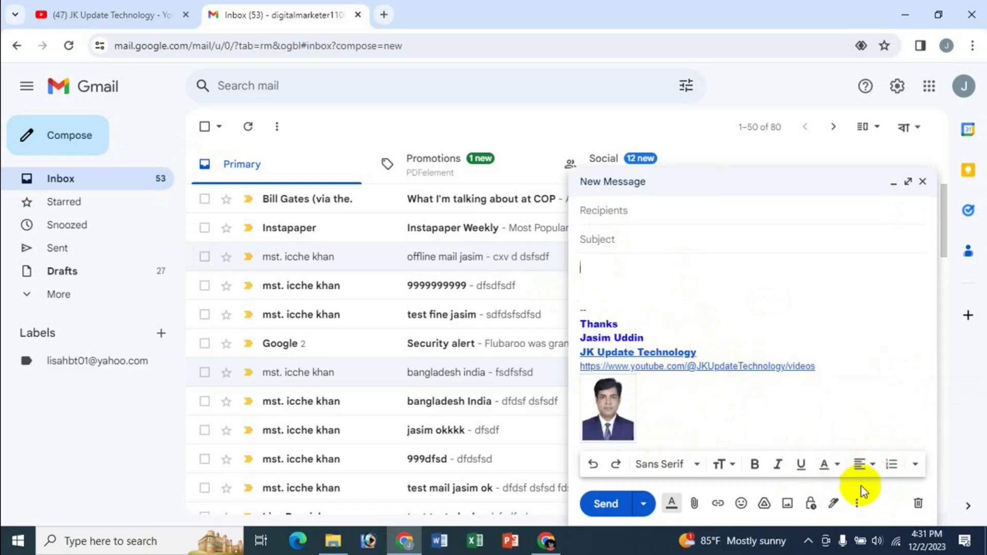
# Step: Switch the message to No signature and insert the second signature instead
pyautogui.click(835, 505)
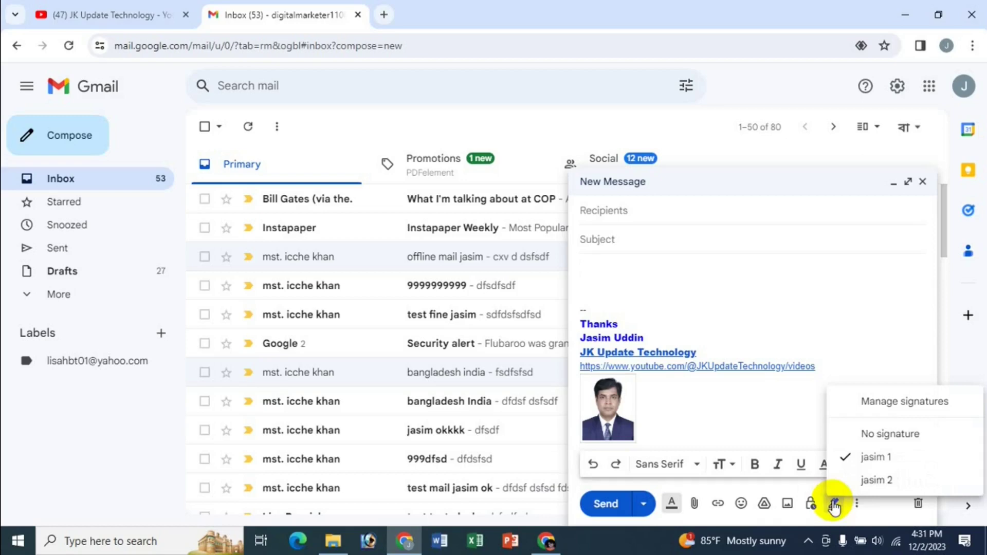
pyautogui.click(874, 430)
pyautogui.click(833, 503)
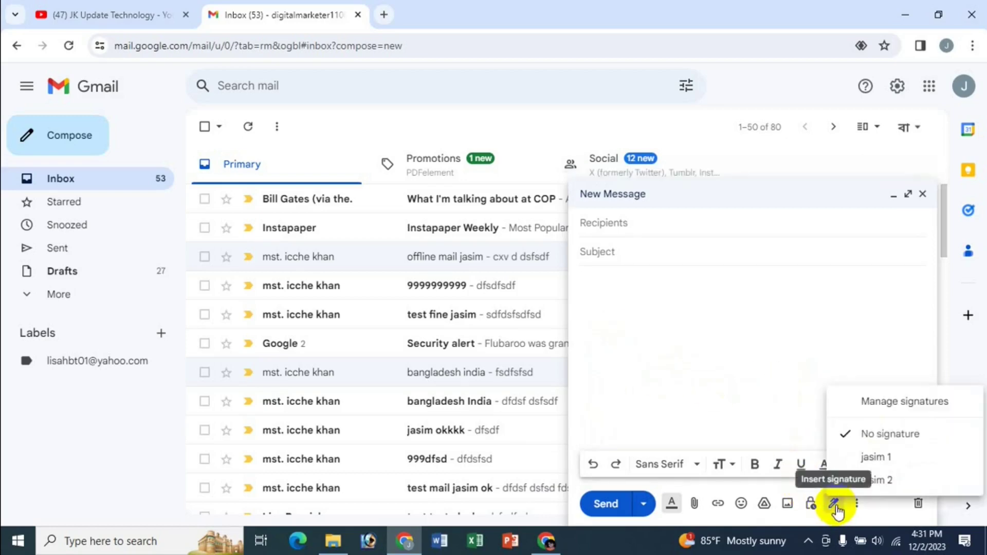
pyautogui.click(874, 483)
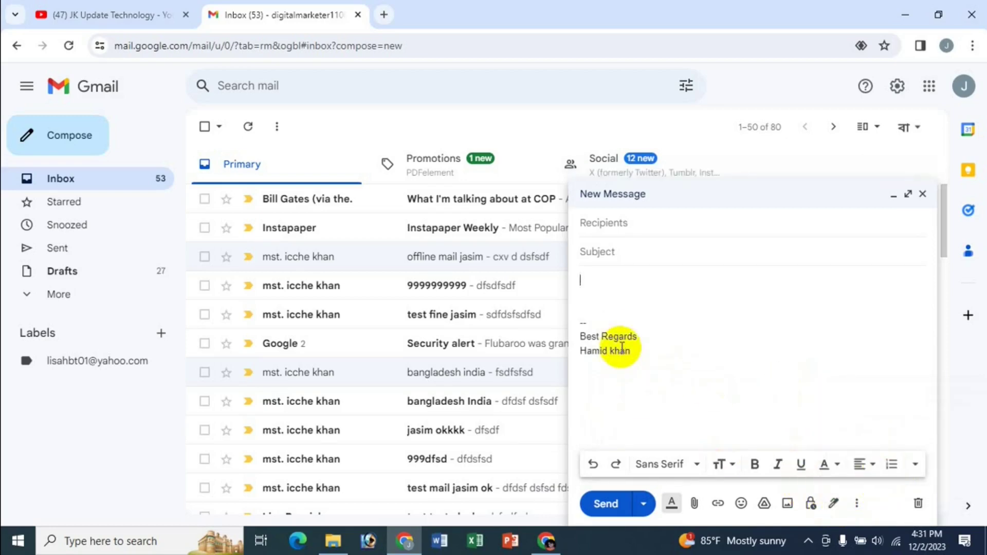
# Step: Go to the signature management settings from the new message and close the message
pyautogui.click(834, 504)
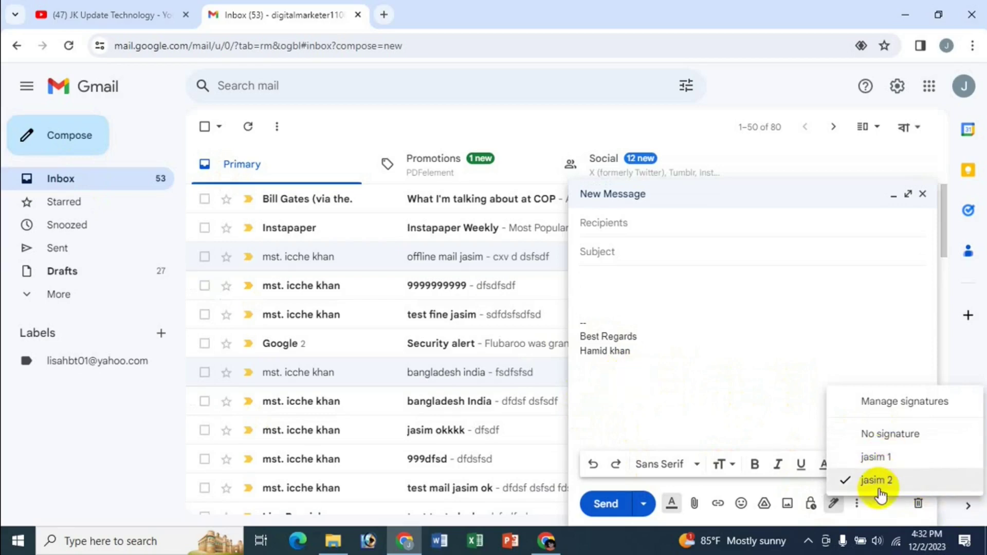
pyautogui.click(906, 408)
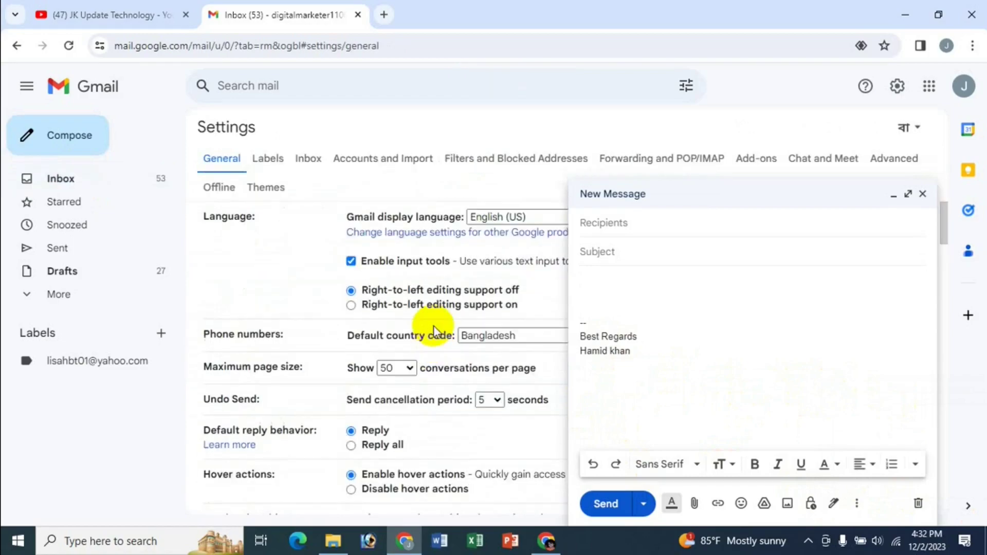
pyautogui.click(923, 194)
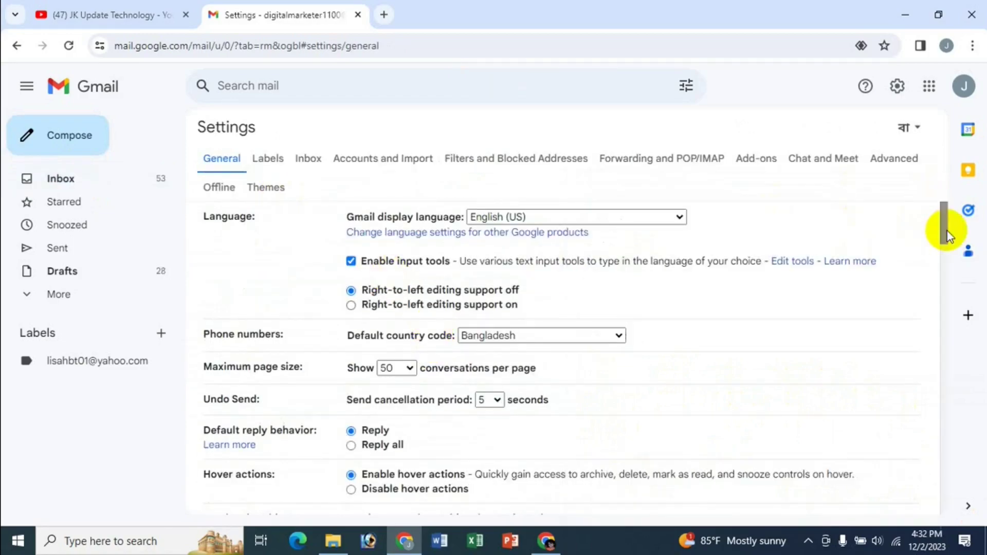
# Step: Set the first signature as the default for new emails and for replies and forwards, and save the changes
pyautogui.moveTo(946, 230)
pyautogui.mouseDown()
pyautogui.moveTo(911, 432)
pyautogui.moveTo(944, 426)
pyautogui.mouseUp()
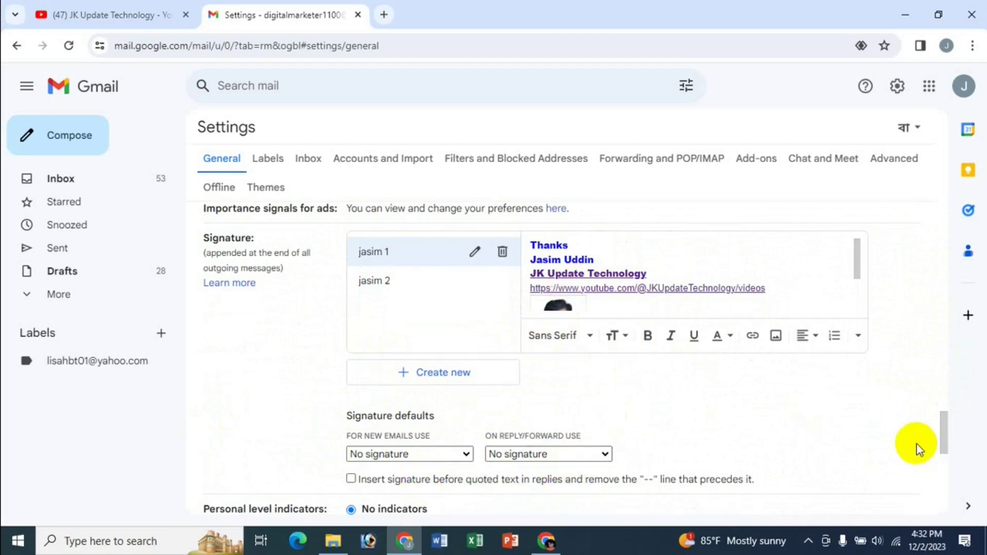
pyautogui.moveTo(945, 431); pyautogui.dragTo(940, 437)
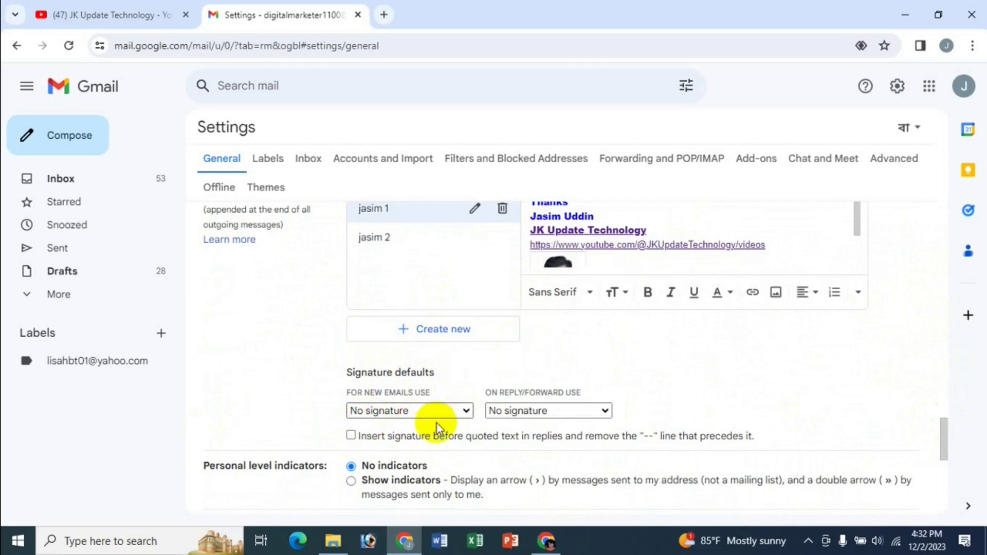
pyautogui.click(424, 411)
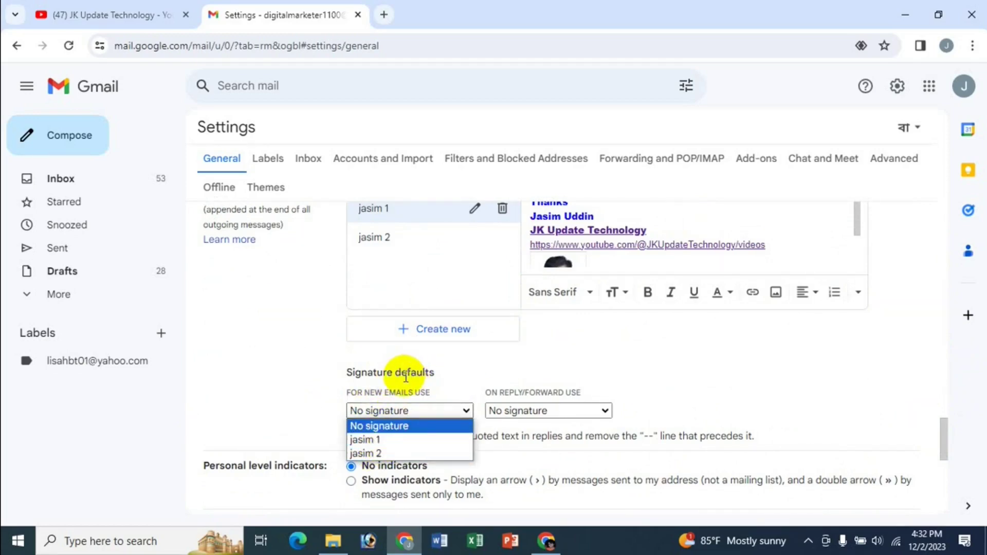
pyautogui.click(394, 439)
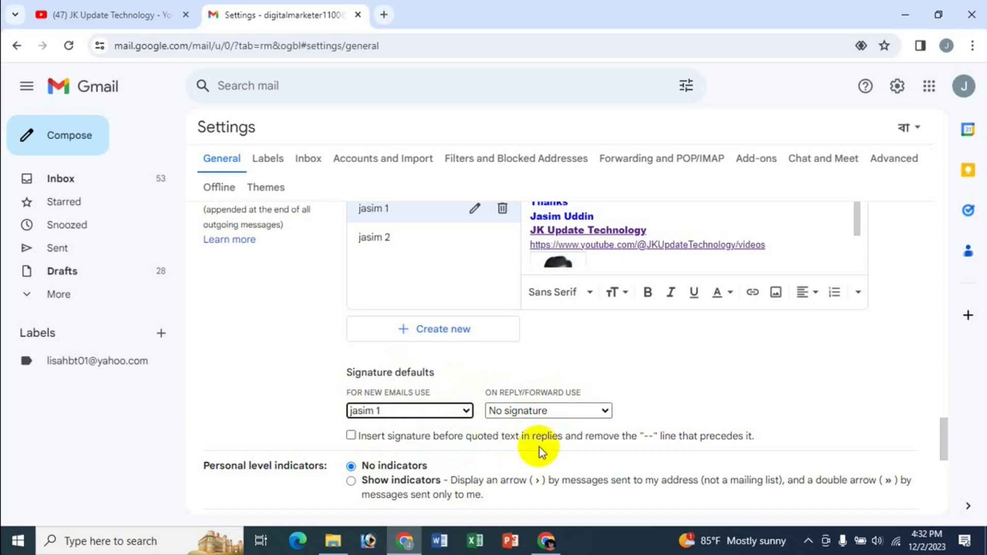
pyautogui.click(554, 412)
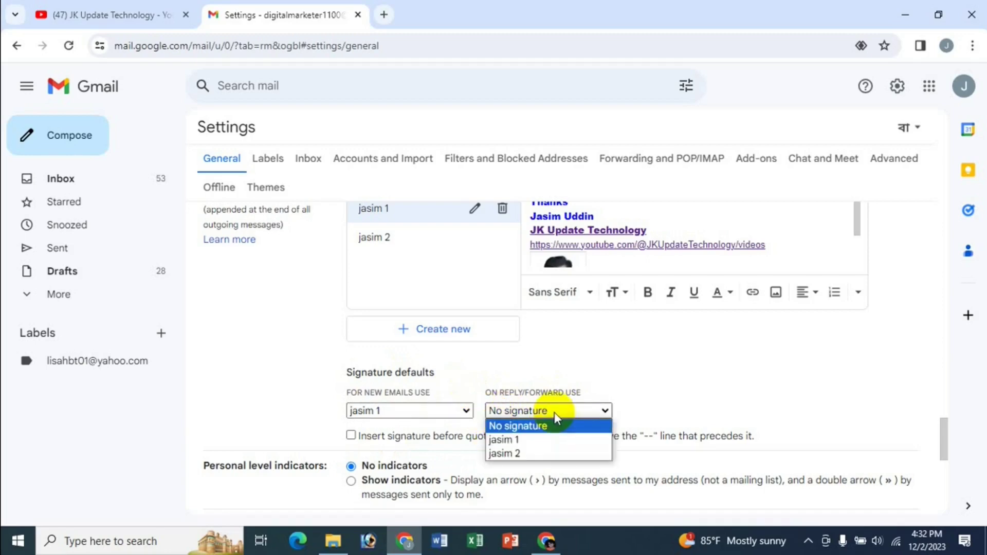
pyautogui.click(523, 440)
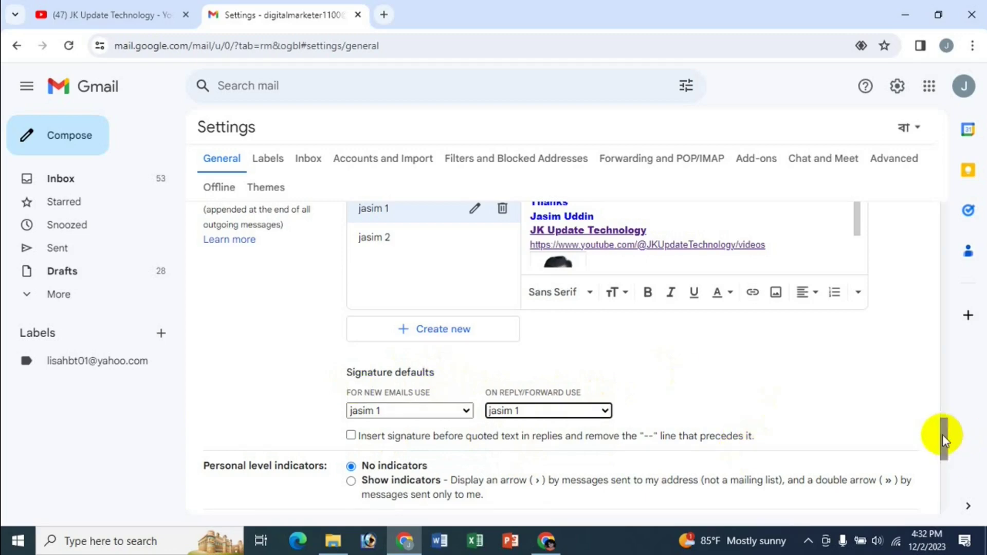
pyautogui.moveTo(943, 434); pyautogui.dragTo(945, 493)
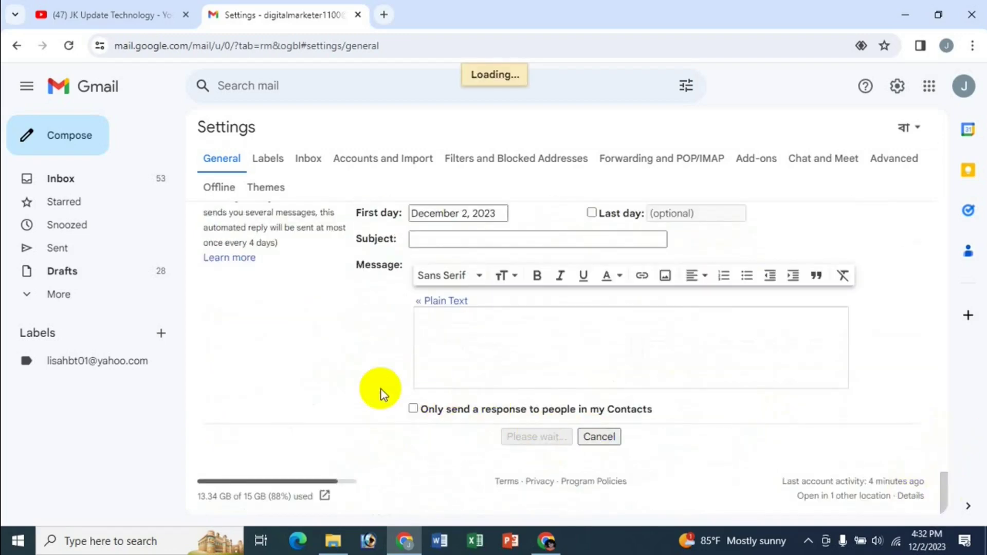
# Step: Start a new message with the default signature and address it to the suggested contact
pyautogui.click(72, 137)
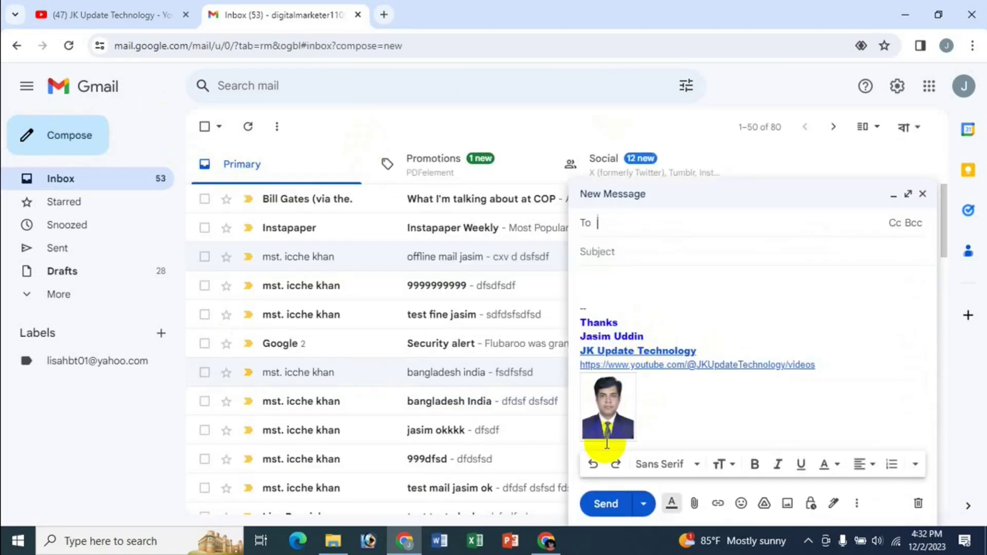
pyautogui.click(921, 196)
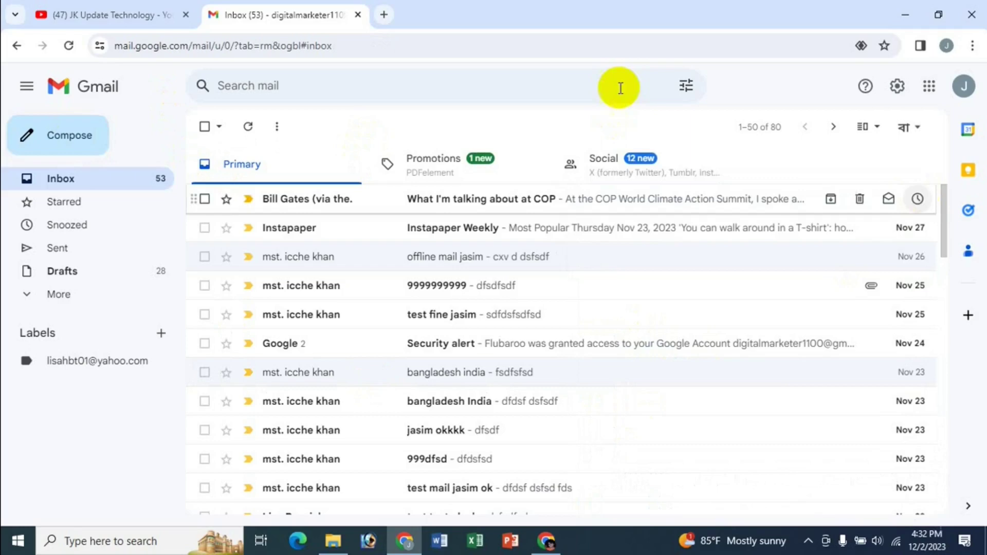
pyautogui.click(77, 134)
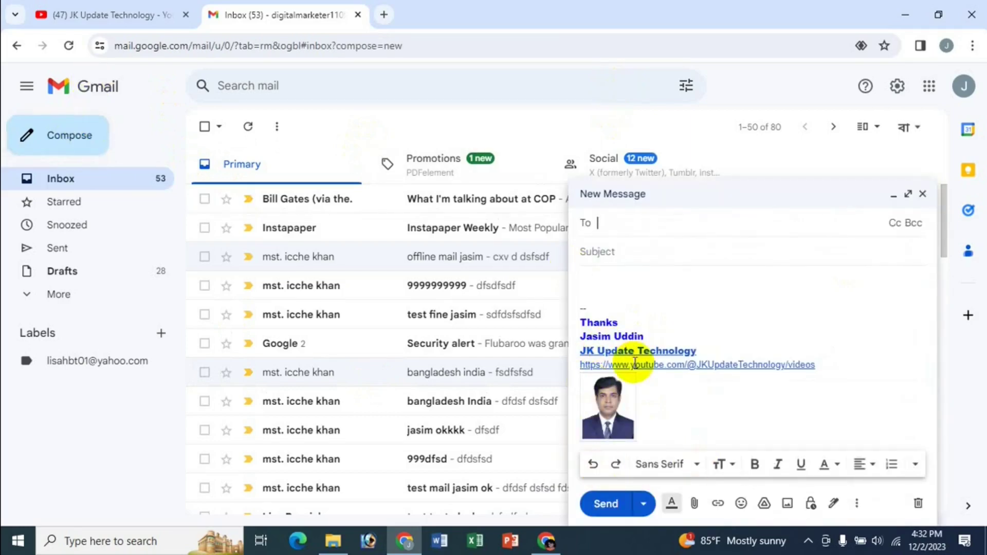
pyautogui.write('i')
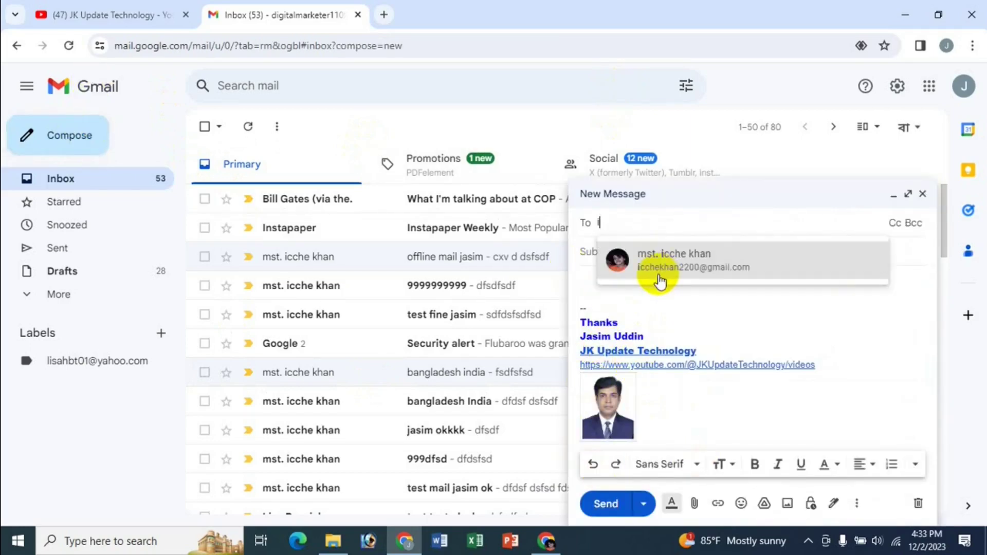
pyautogui.click(668, 267)
# Step: Add a short subject, write "hi", "dsfds" and "dfds" on separate lines above the signature, and send the message
pyautogui.click(613, 264)
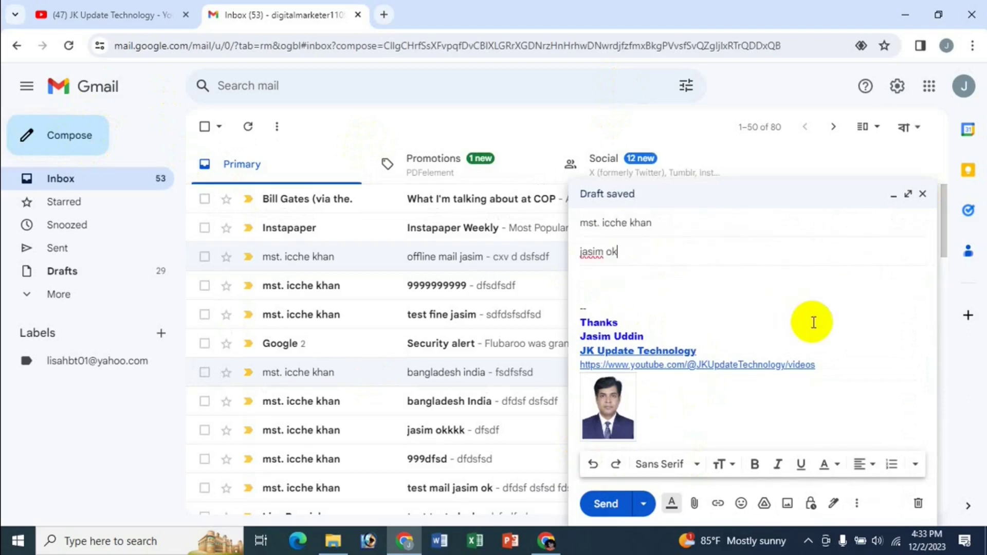
pyautogui.write('jasim ok')
pyautogui.click(631, 280)
pyautogui.write('hi')
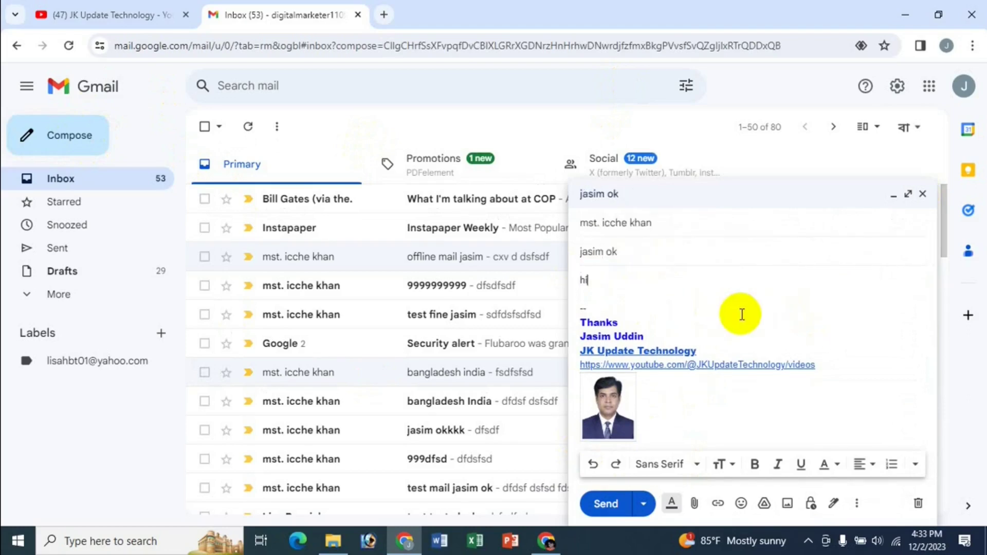
pyautogui.press('Return')
pyautogui.write('dsfds')
pyautogui.press('Return')
pyautogui.press('Return')
pyautogui.write('dfds')
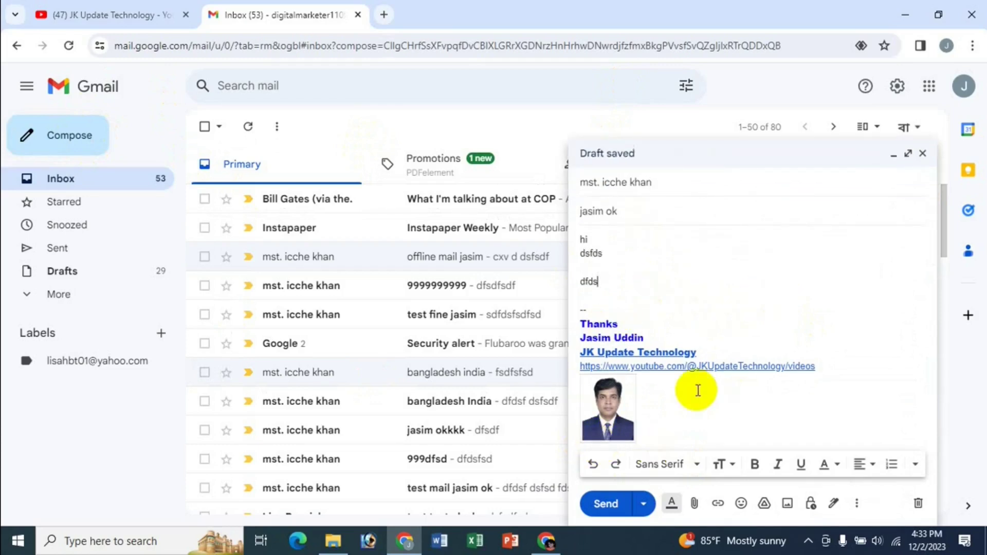
pyautogui.click(607, 504)
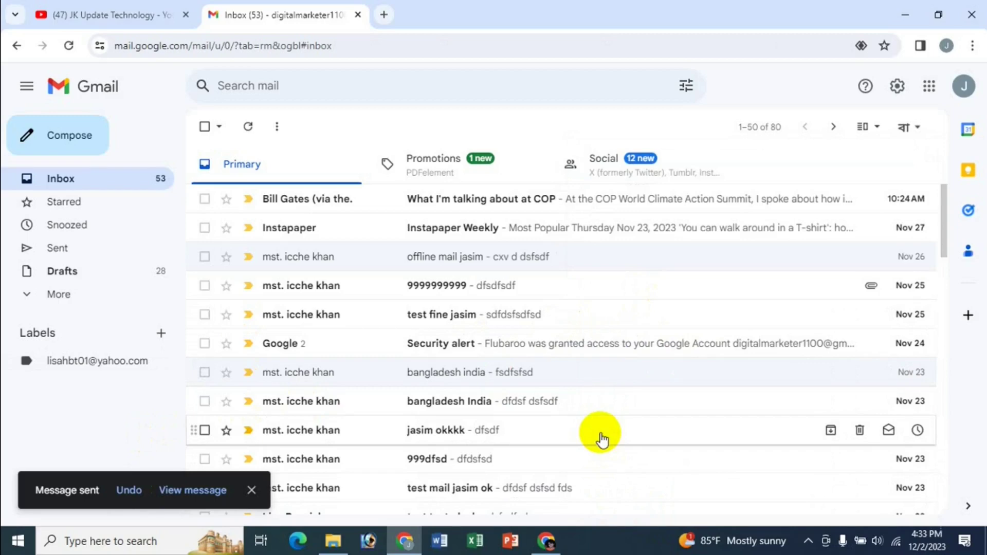
# Step: Switch to the recipient's Gmail window and open the newly received message to examine its signature
pyautogui.click(546, 541)
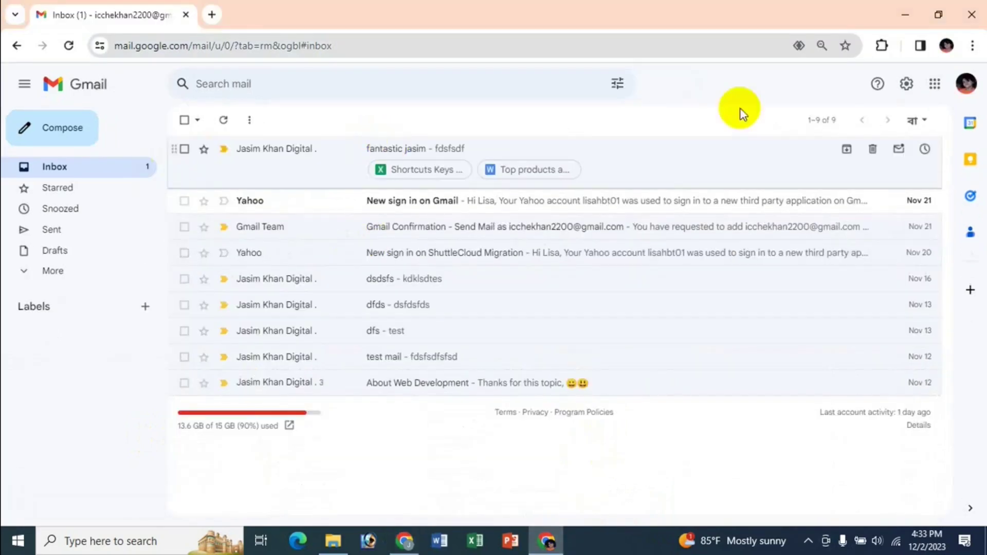
pyautogui.click(81, 170)
pyautogui.click(409, 149)
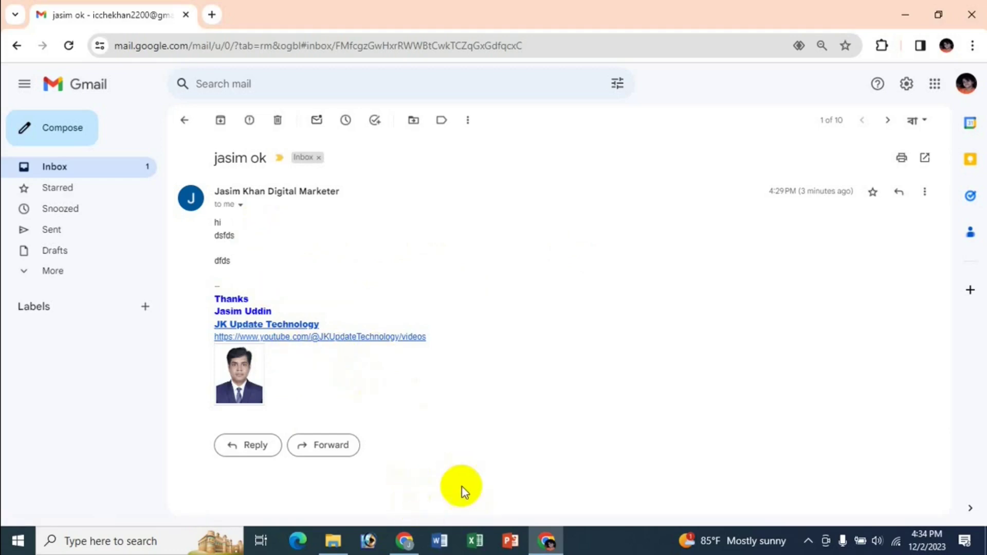
# Step: Return to the sender's Gmail, start a new message, set it to No signature, and insert the second signature
pyautogui.click(404, 541)
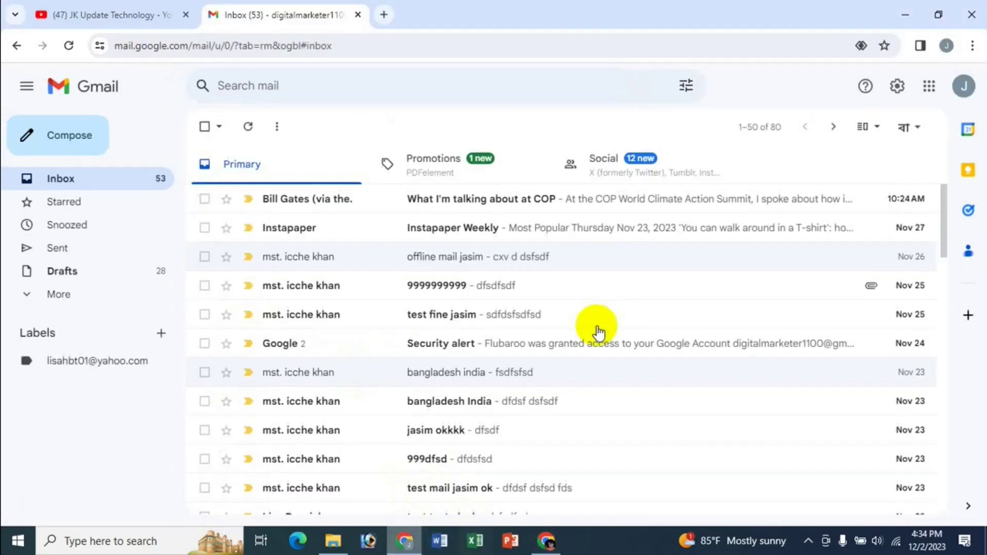
pyautogui.click(85, 134)
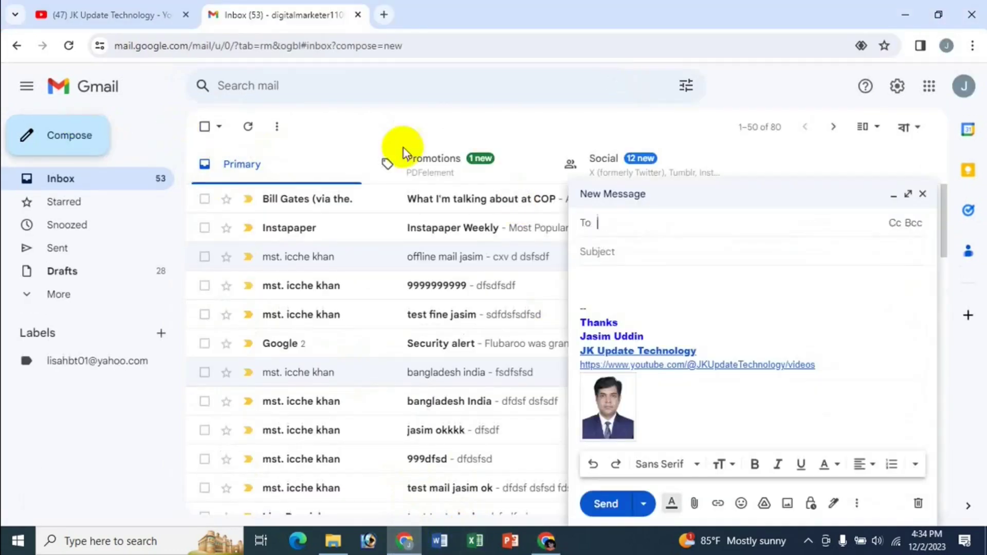
pyautogui.click(834, 506)
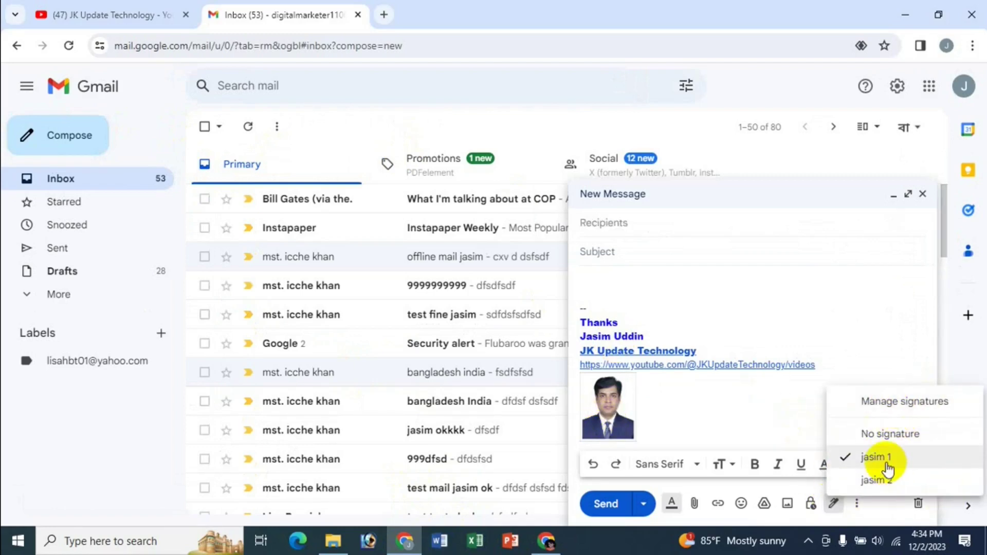
pyautogui.click(877, 434)
pyautogui.click(834, 503)
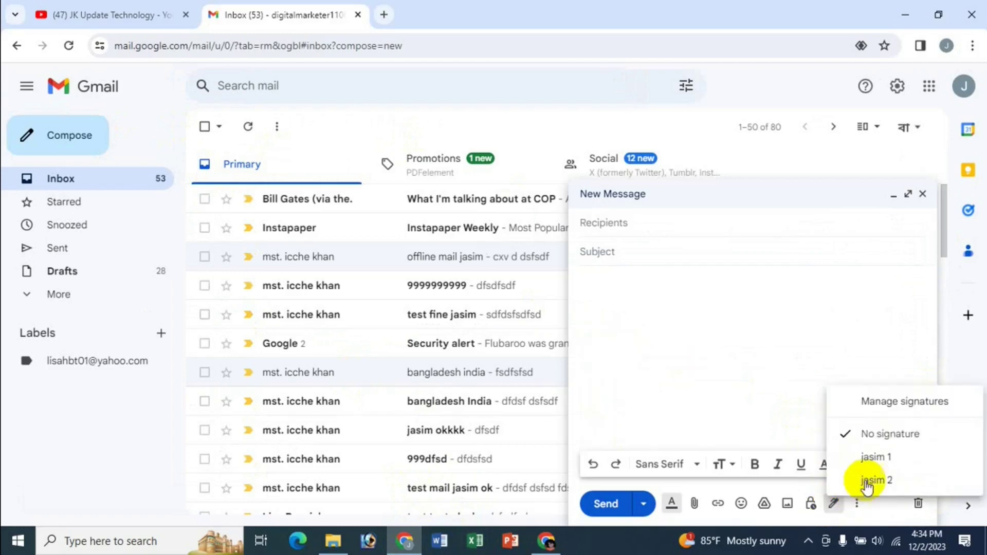
pyautogui.click(867, 482)
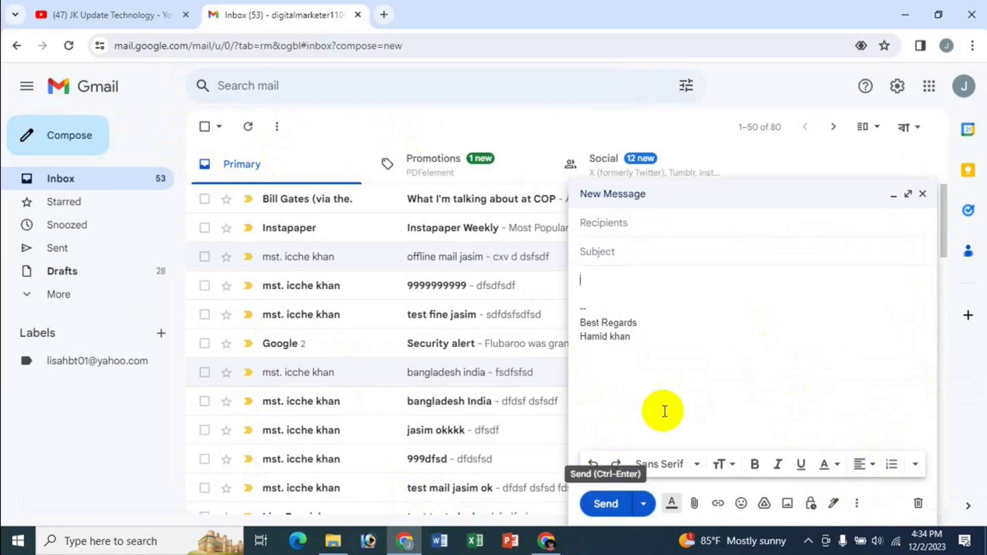
# Step: Open Gmail in a new browser tab next to the YouTube channel page
pyautogui.click(110, 11)
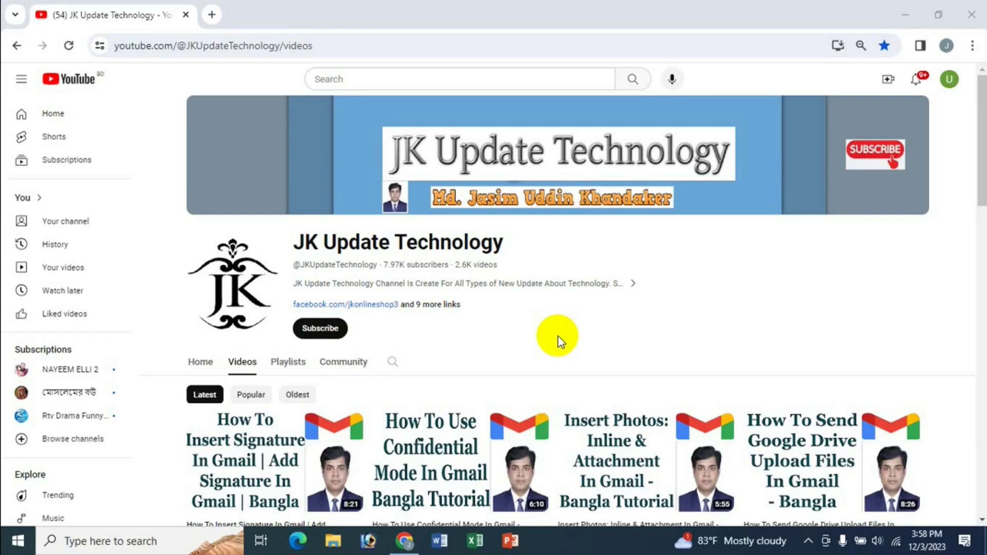
pyautogui.click(211, 15)
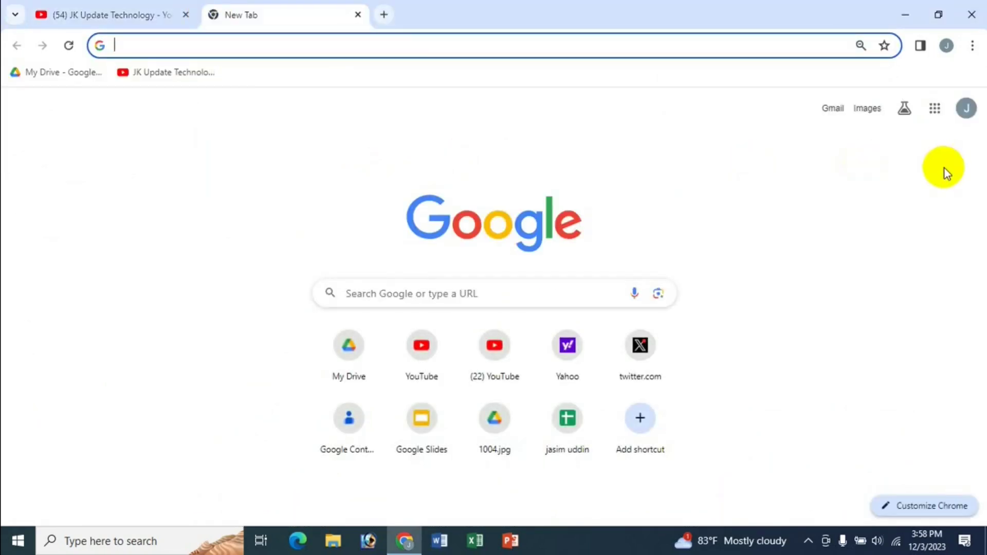
pyautogui.click(935, 108)
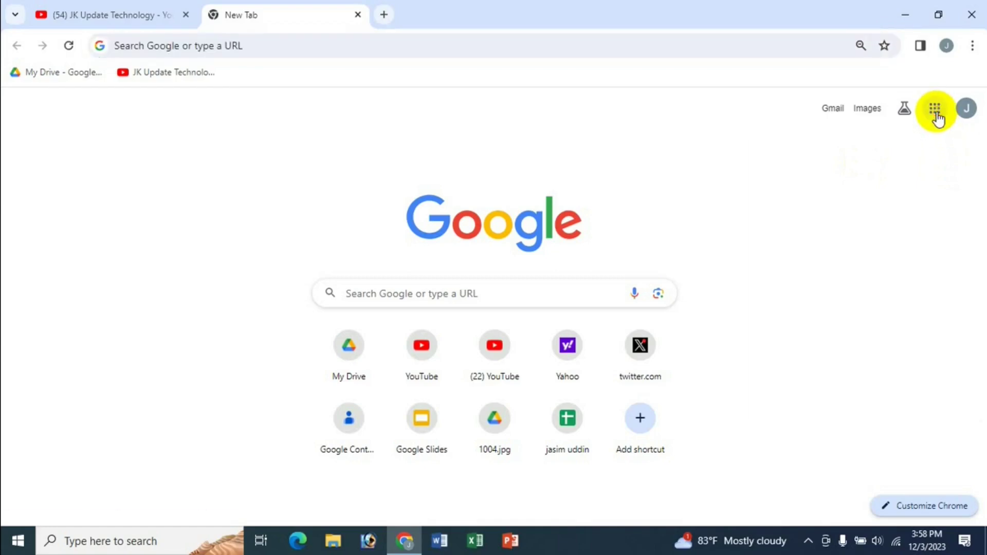
pyautogui.click(673, 185)
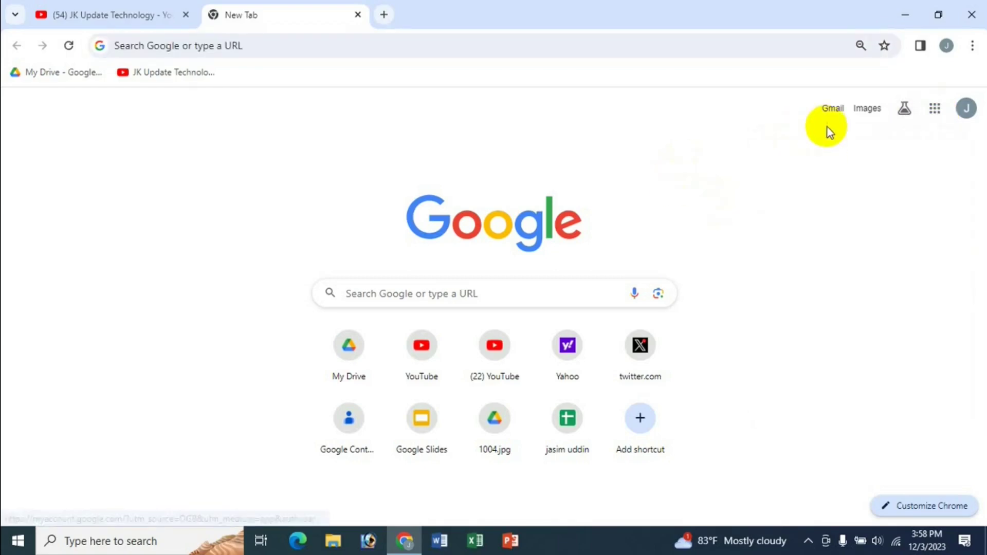
pyautogui.click(829, 108)
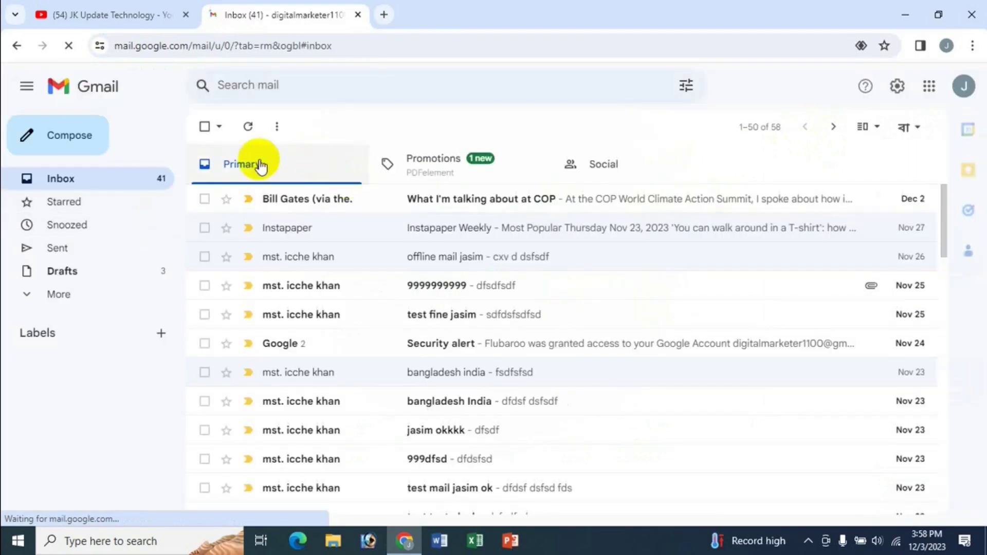
# Step: Start a new message to the suggested contact with the subject "test mail"
pyautogui.click(77, 138)
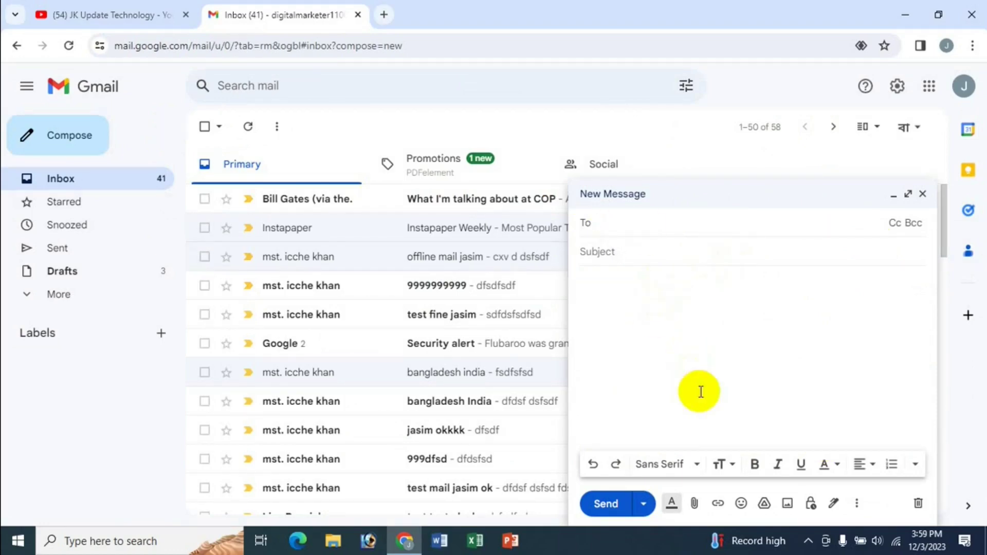
pyautogui.write('ic')
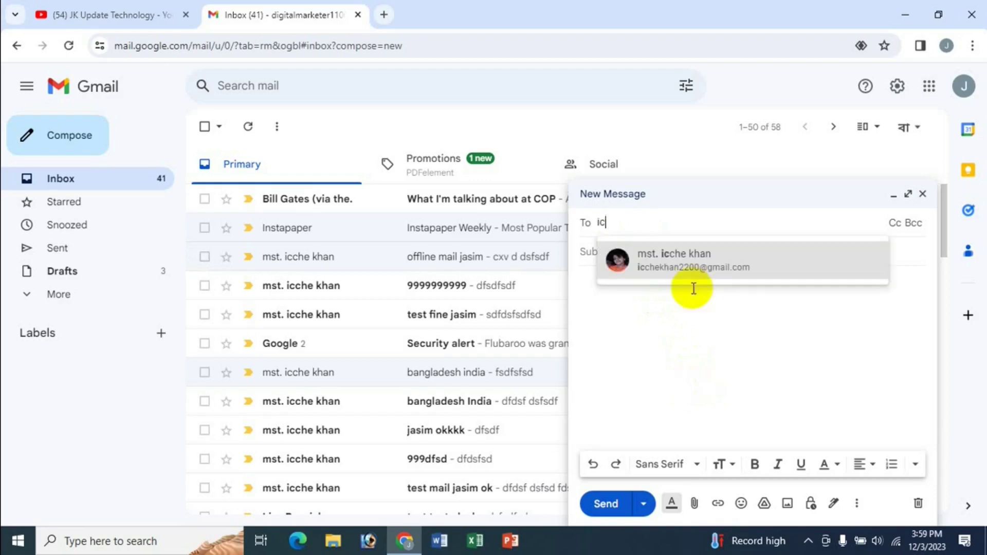
pyautogui.click(677, 272)
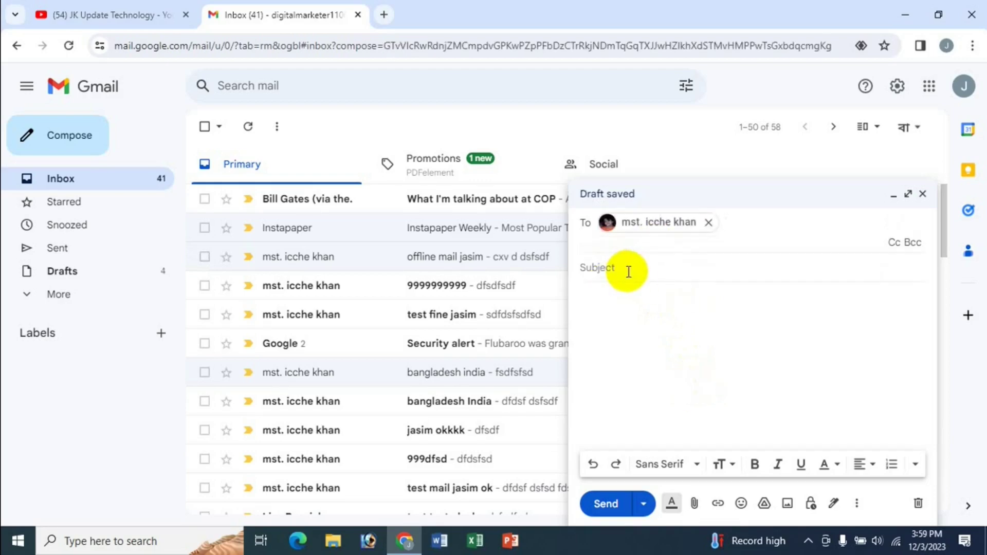
pyautogui.write('test ma')
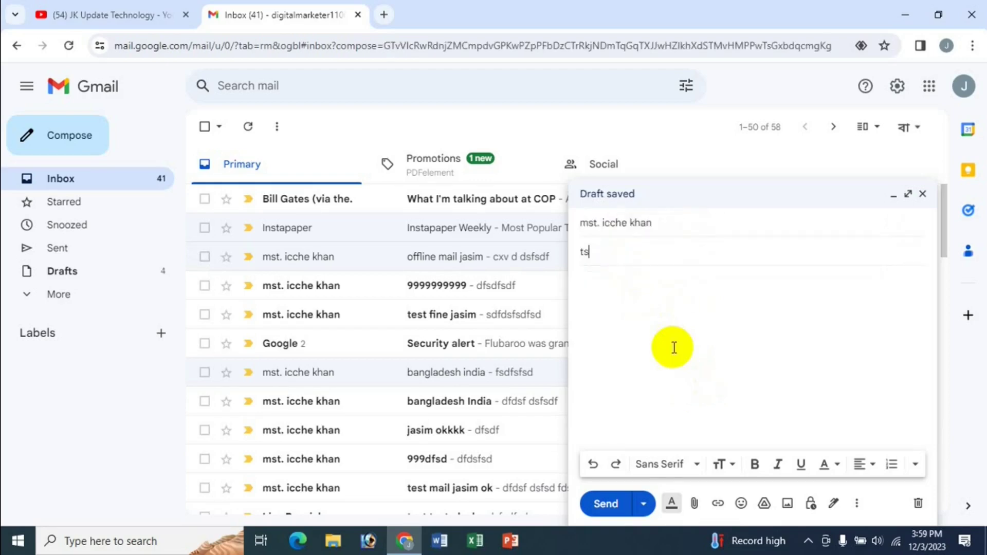
pyautogui.write('il')
# Step: Write the body lines "hello", "ddsfsdlkds", "dslkfjklsd dslk" and "dslkfdsj", and close with "thanks" and the sender's first name
pyautogui.click(637, 294)
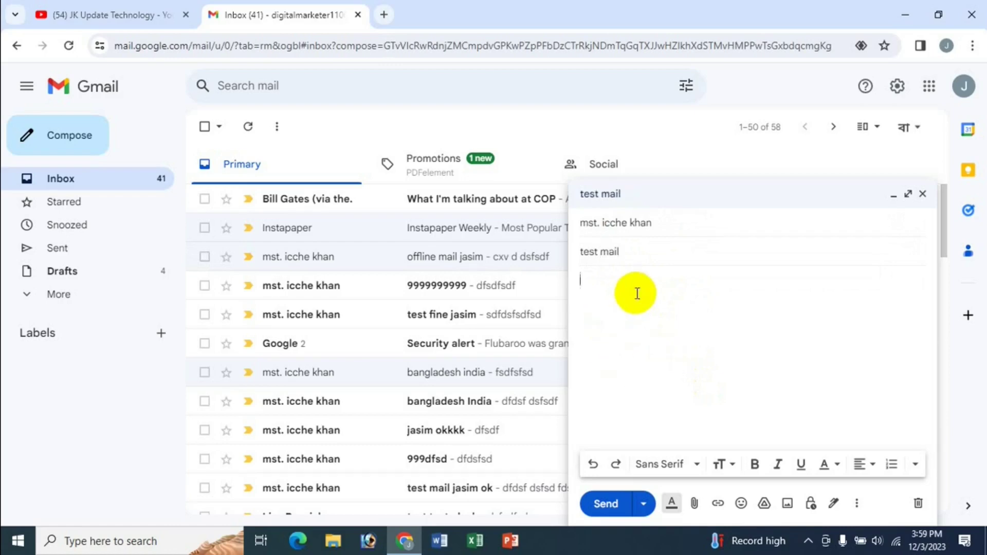
pyautogui.write('hello')
pyautogui.press('Return')
pyautogui.write('ddsfsdlkds')
pyautogui.press('Return')
pyautogui.write('dslkfjklsd dslk')
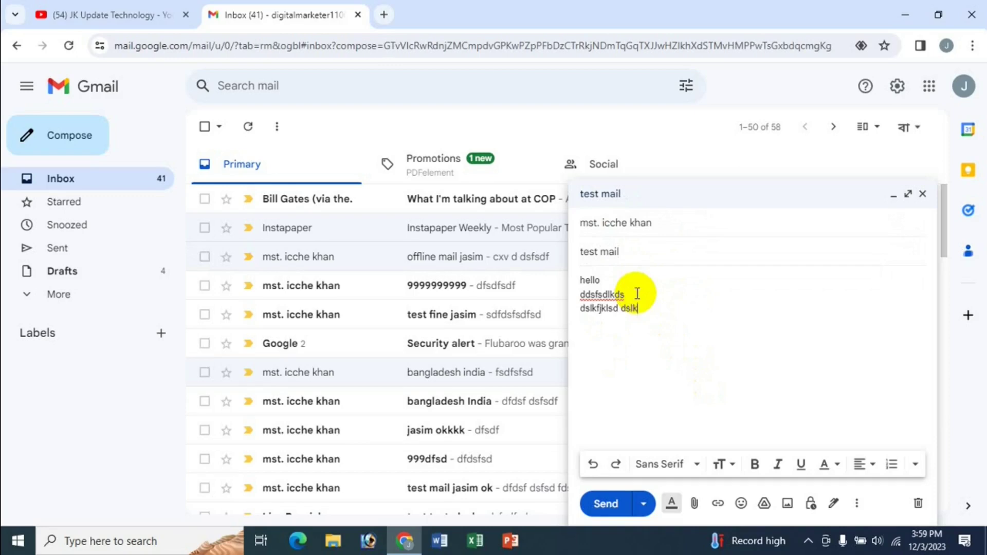
pyautogui.press('Return')
pyautogui.press('Return')
pyautogui.write('dslkfdsj')
pyautogui.press('Return')
pyautogui.press('Return')
pyautogui.write('thank s')
pyautogui.press('Return')
pyautogui.write('jasim')
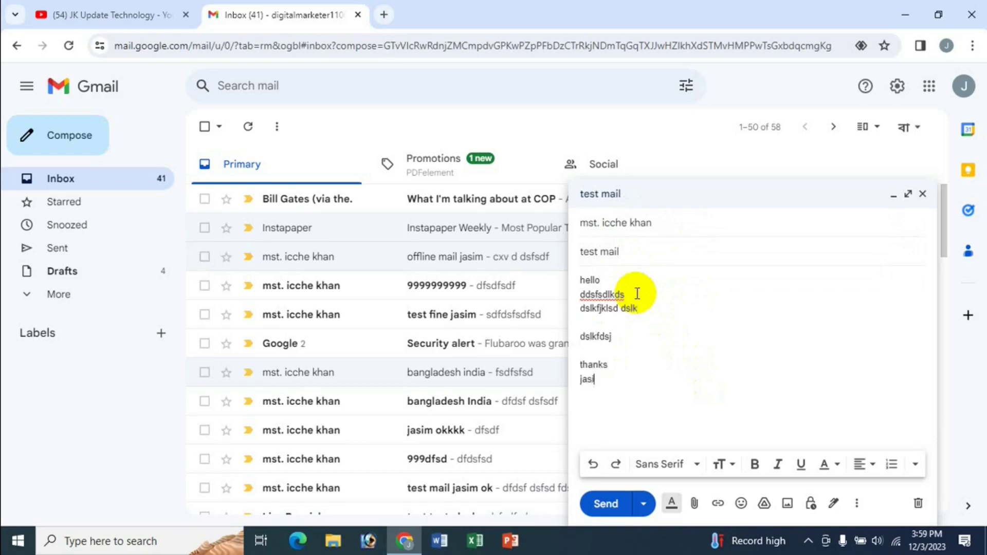
pyautogui.press('Return')
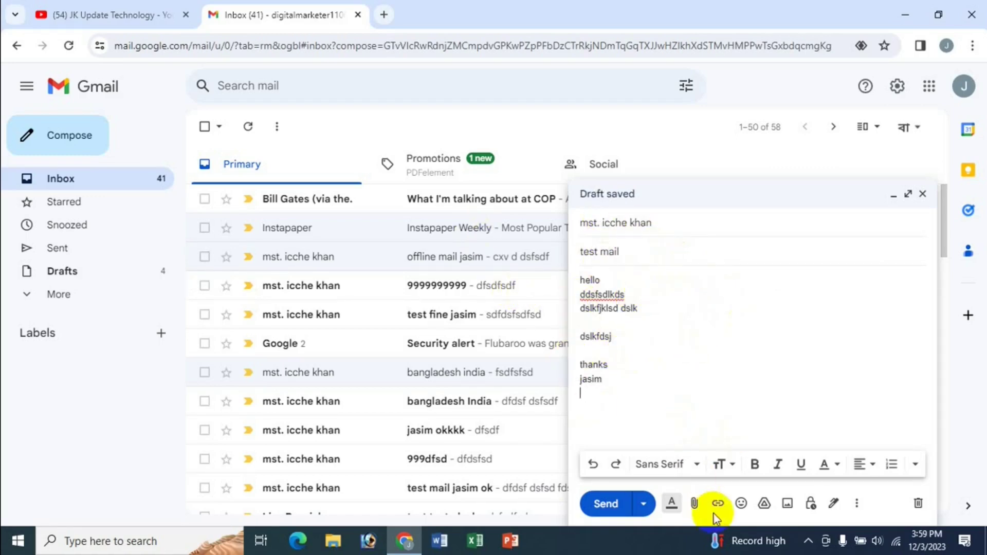
# Step: Add a star and the Social label to the draft message, apply them, and close the draft
pyautogui.click(857, 505)
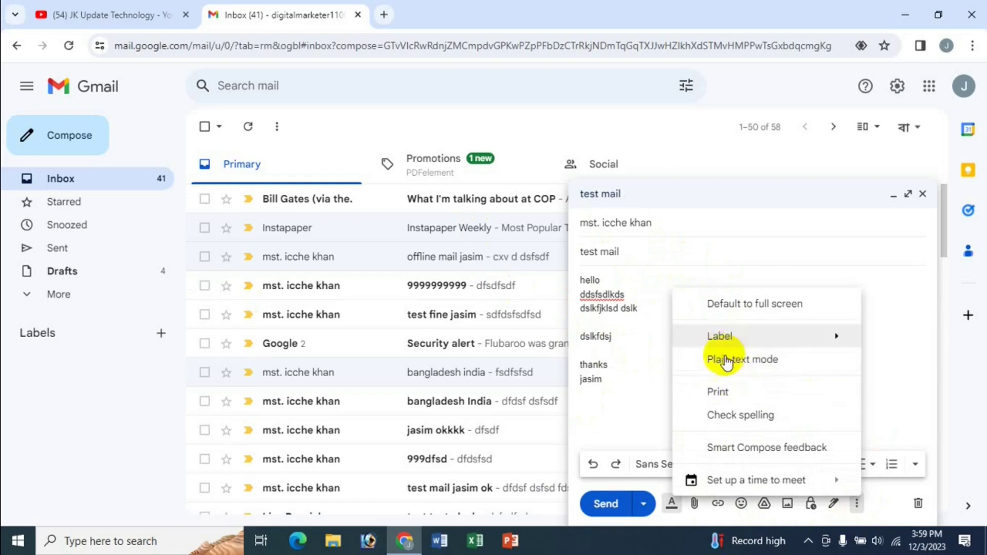
pyautogui.moveTo(730, 340)
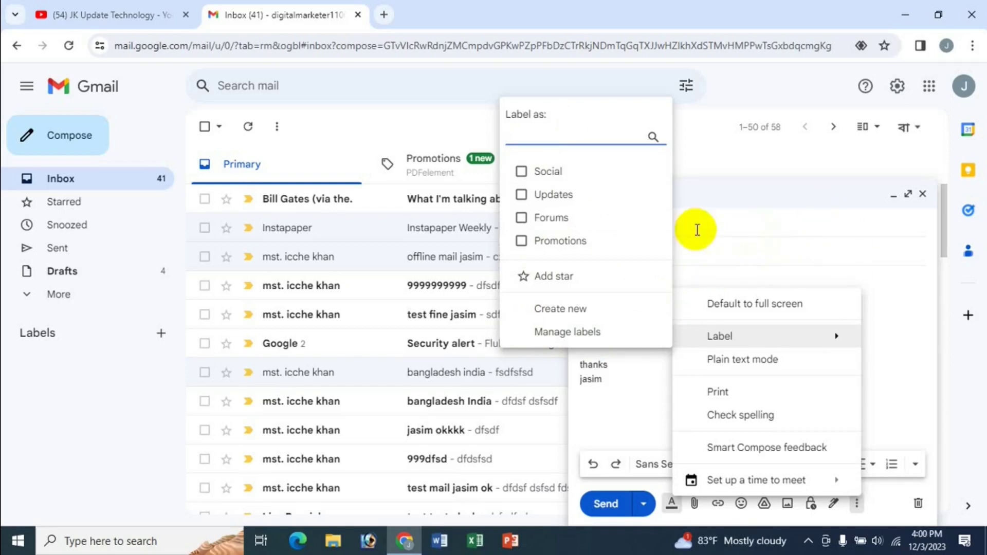
pyautogui.click(549, 279)
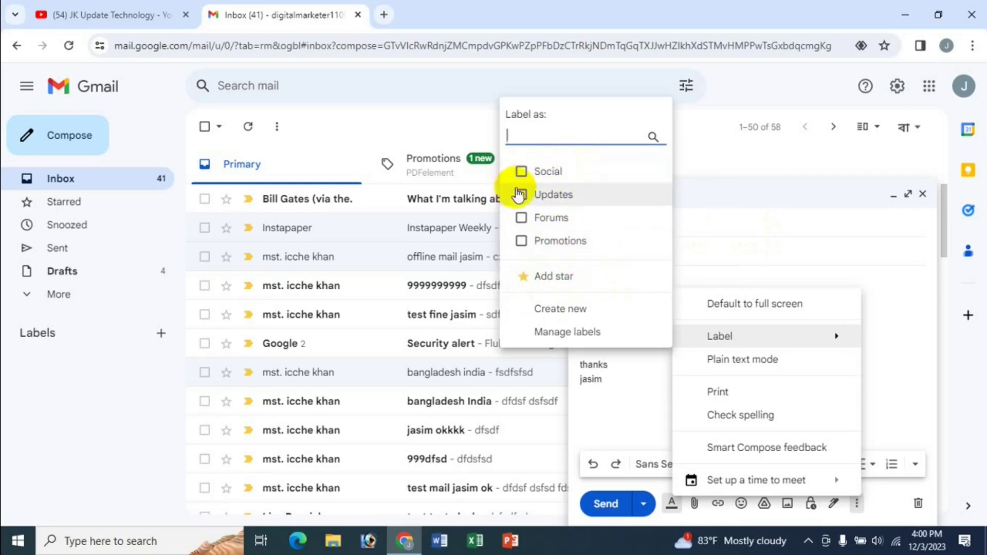
pyautogui.click(521, 173)
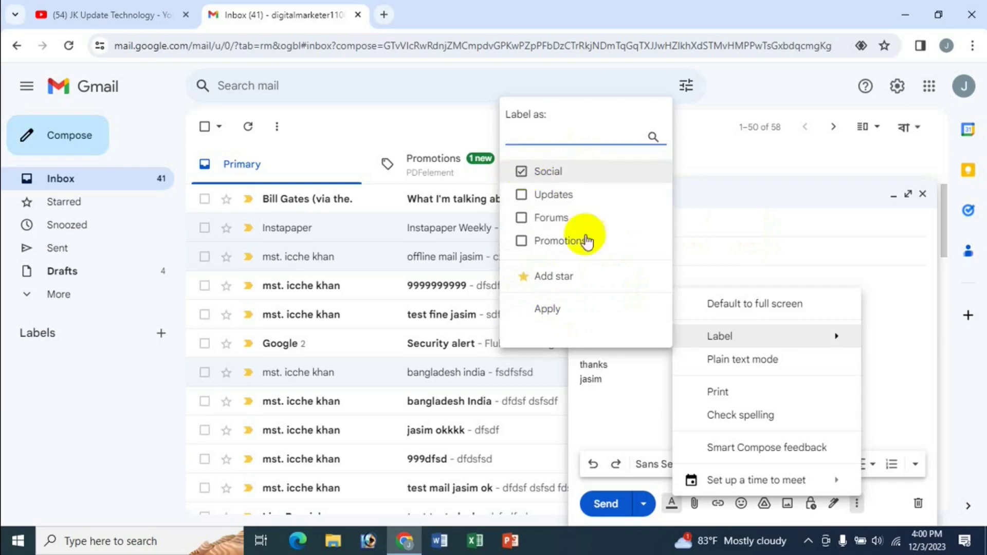
pyautogui.click(547, 310)
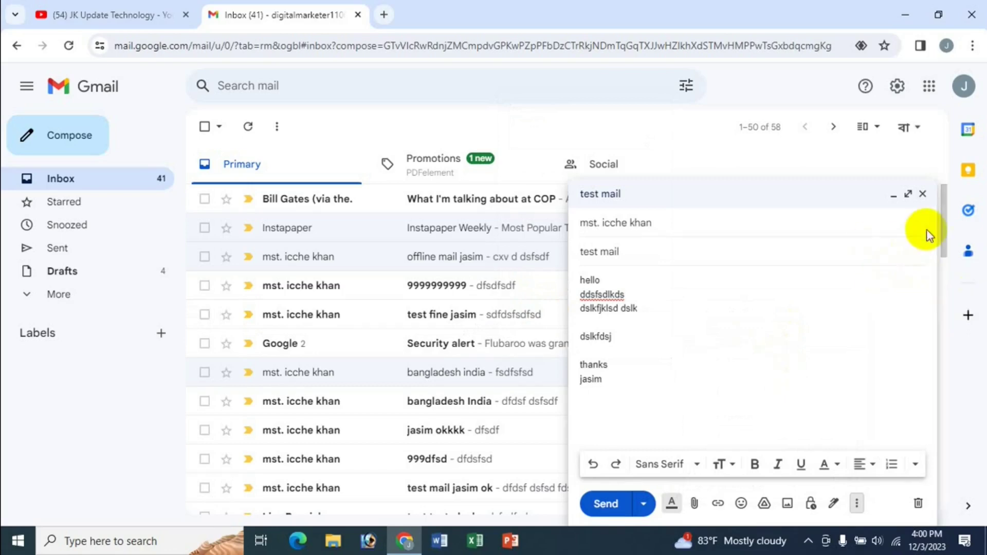
pyautogui.click(924, 195)
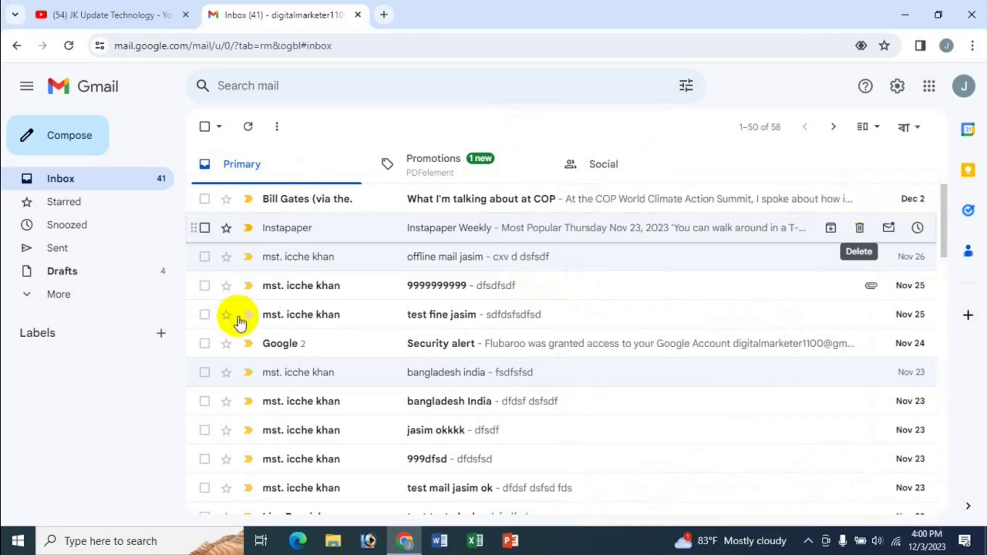
# Step: Open the "test mail" draft from the Social category to check it is filed there, and close it
pyautogui.click(53, 299)
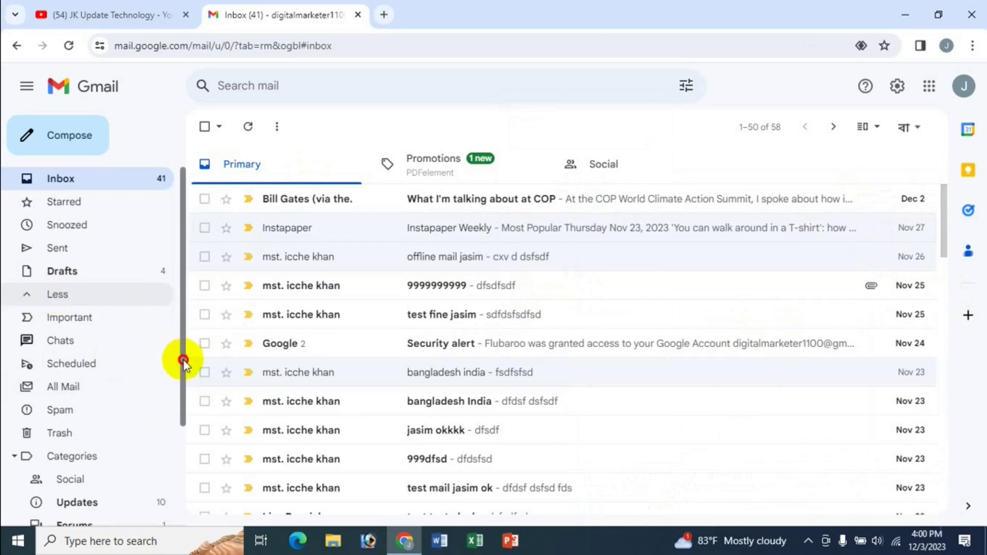
pyautogui.scroll(-3, 184, 359)
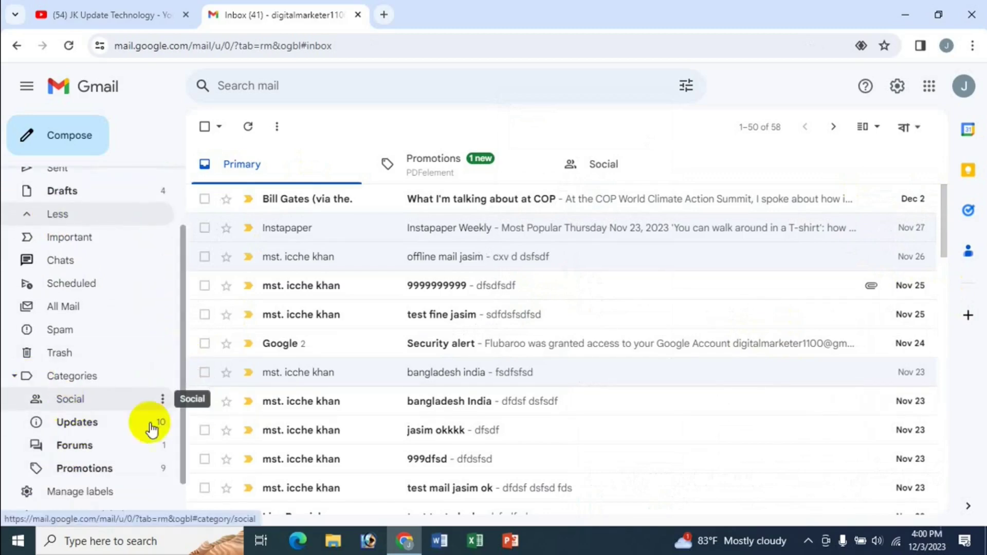
pyautogui.click(72, 400)
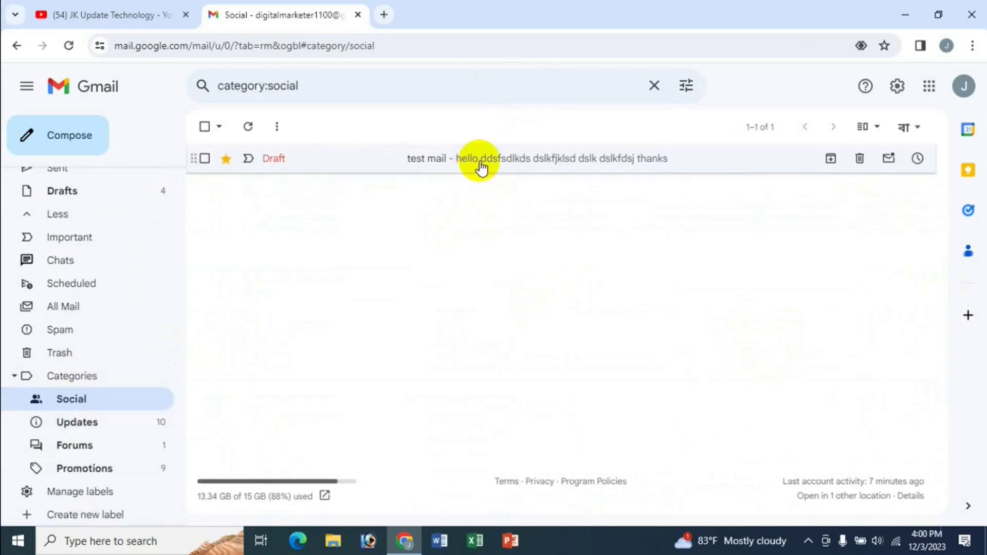
pyautogui.click(481, 167)
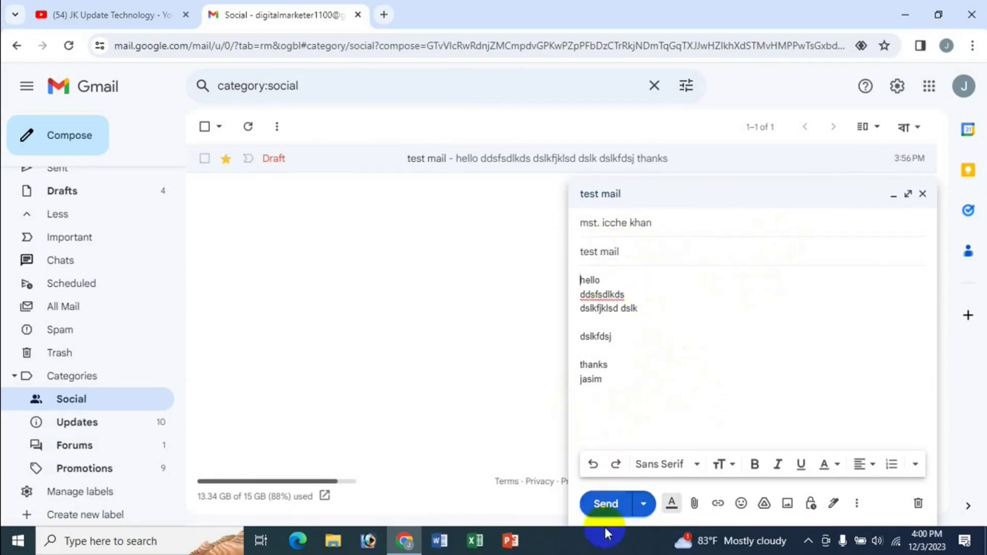
pyautogui.click(923, 195)
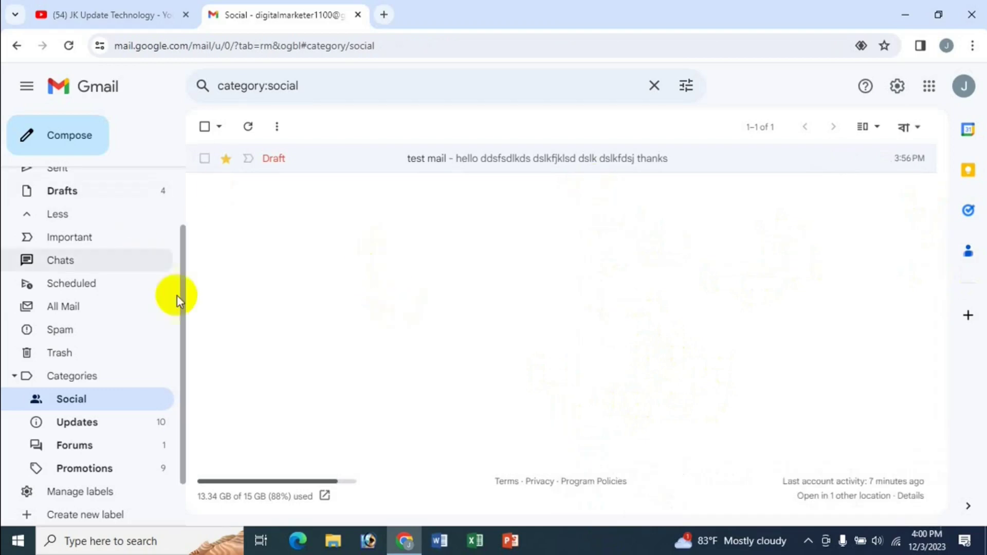
# Step: Open the "test mail" draft from the Starred messages to check it there, and close it
pyautogui.scroll(3, 186, 227)
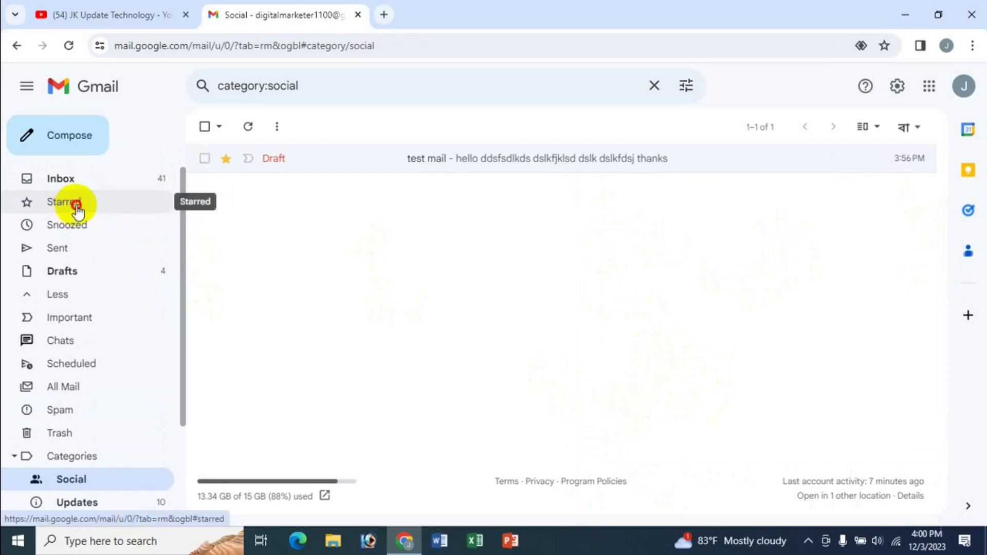
pyautogui.click(74, 208)
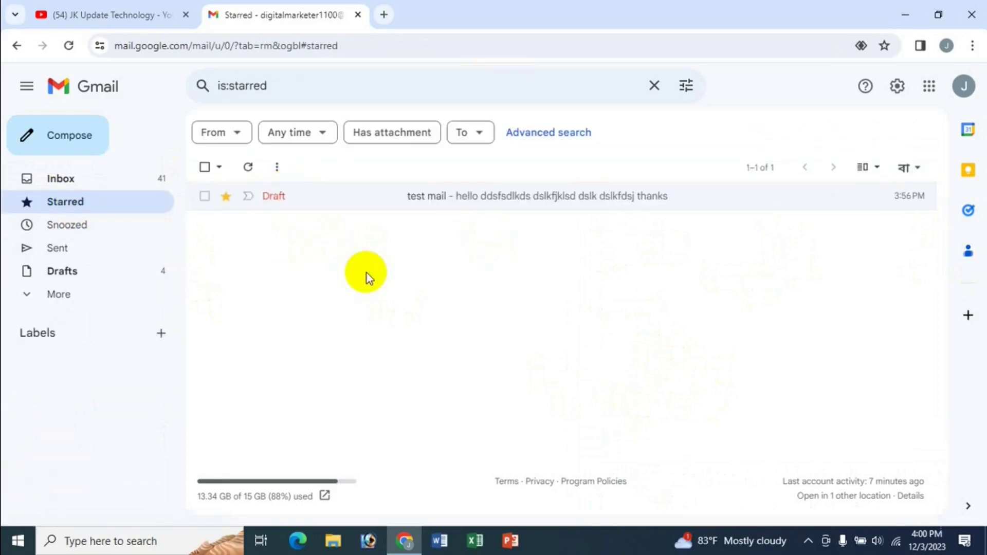
pyautogui.click(455, 200)
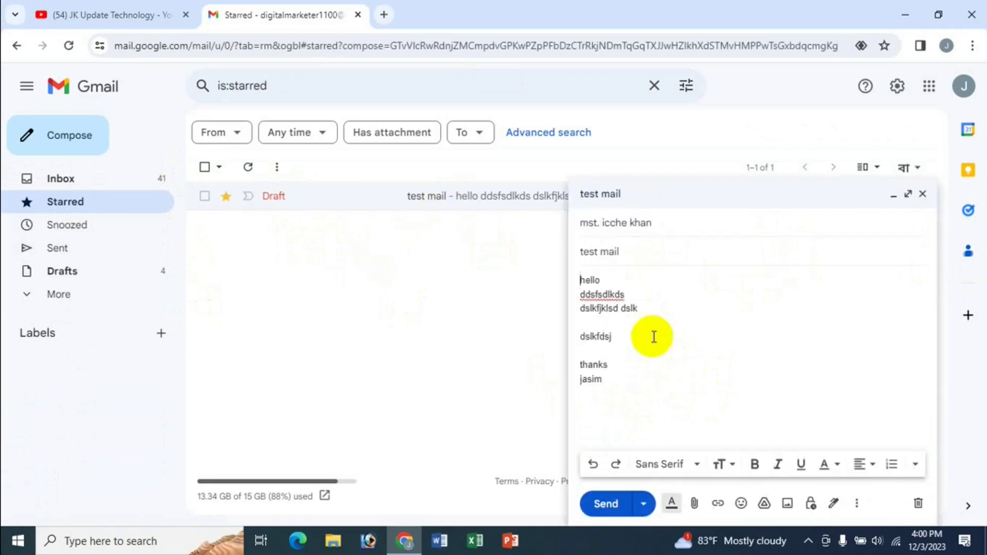
pyautogui.click(922, 194)
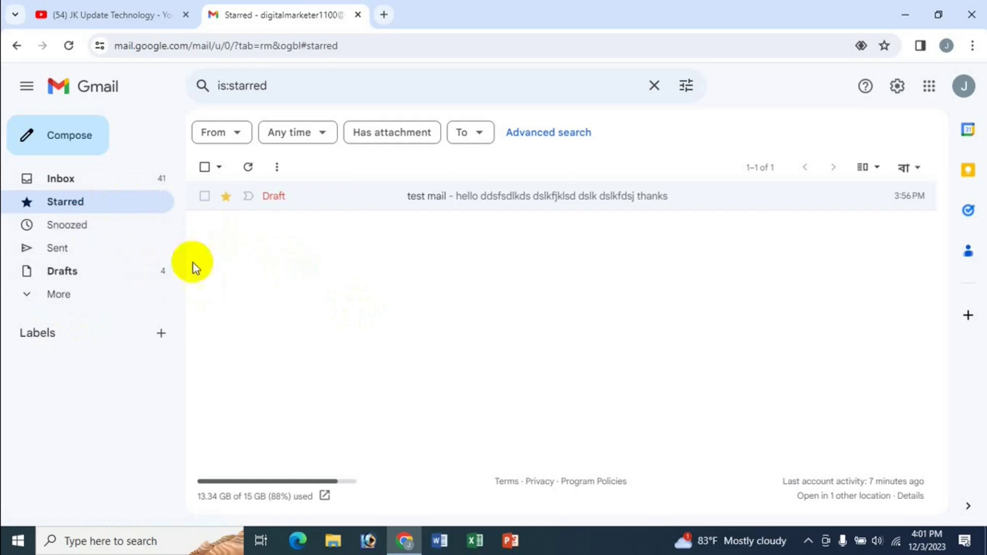
# Step: Create a new label for the starred "test mail" draft, named with the sender's first name plus "ok", and close the draft
pyautogui.click(488, 202)
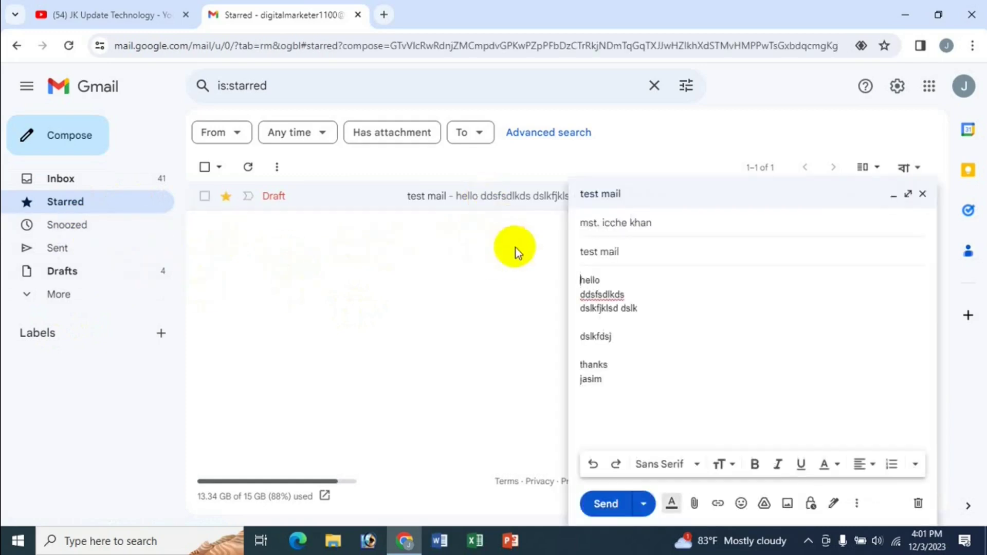
pyautogui.click(856, 507)
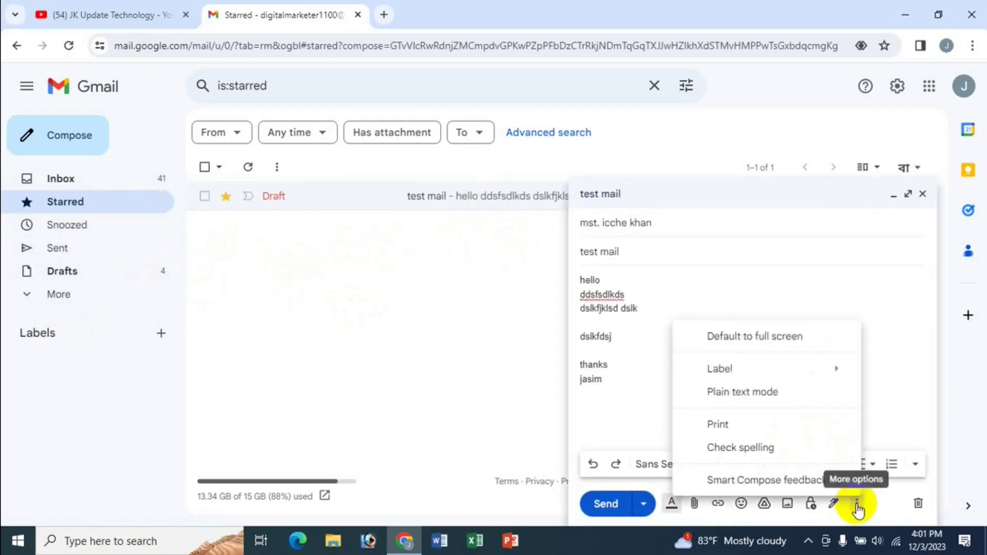
pyautogui.moveTo(746, 339)
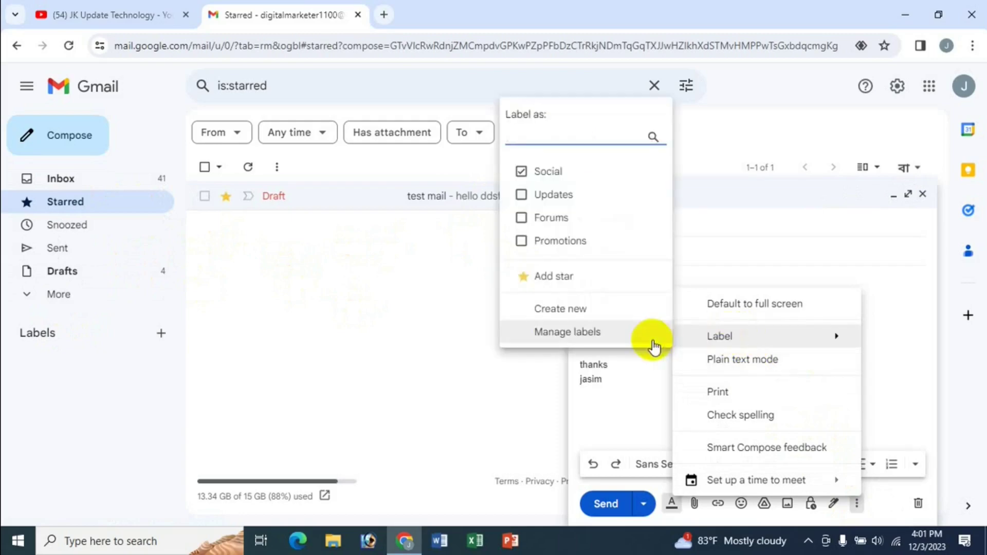
pyautogui.click(566, 309)
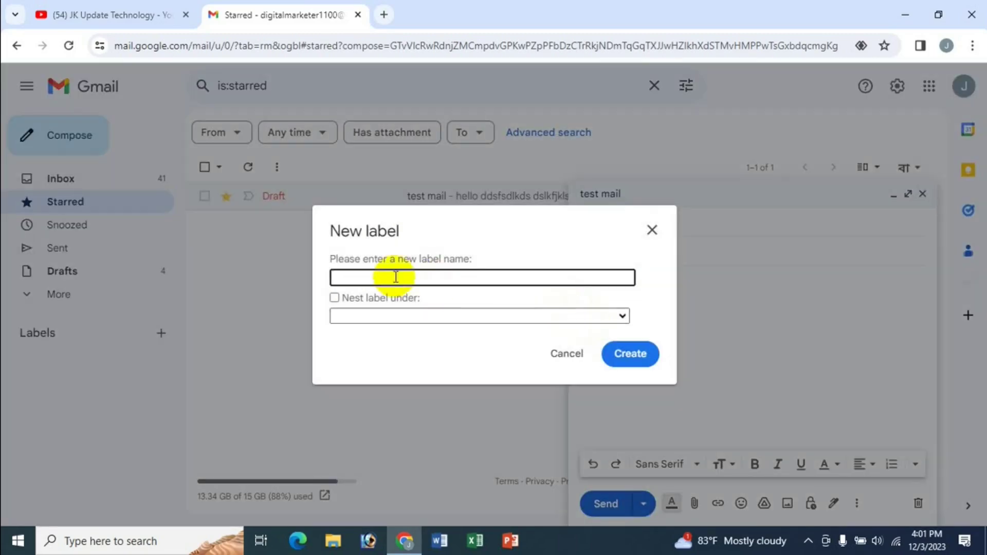
pyautogui.write('jasim ok')
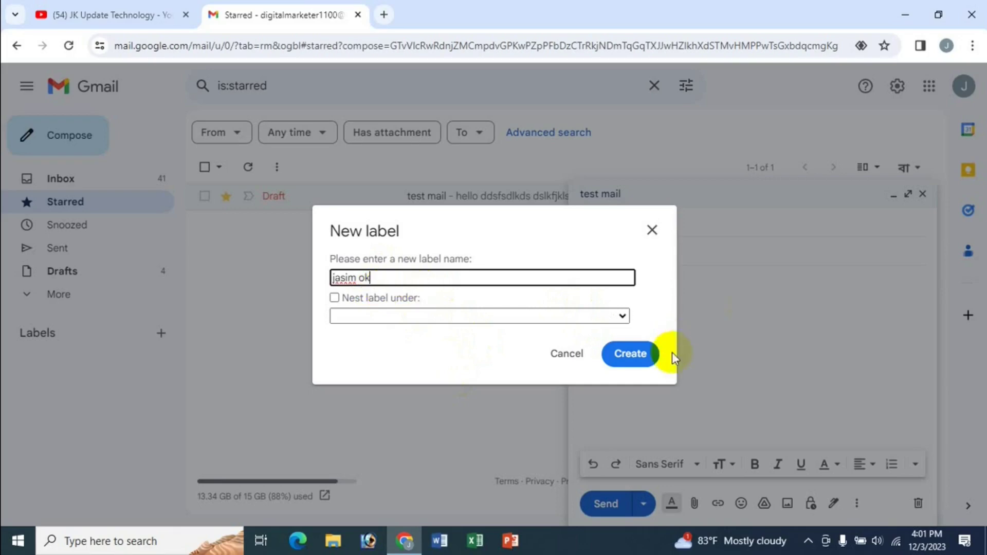
pyautogui.click(632, 353)
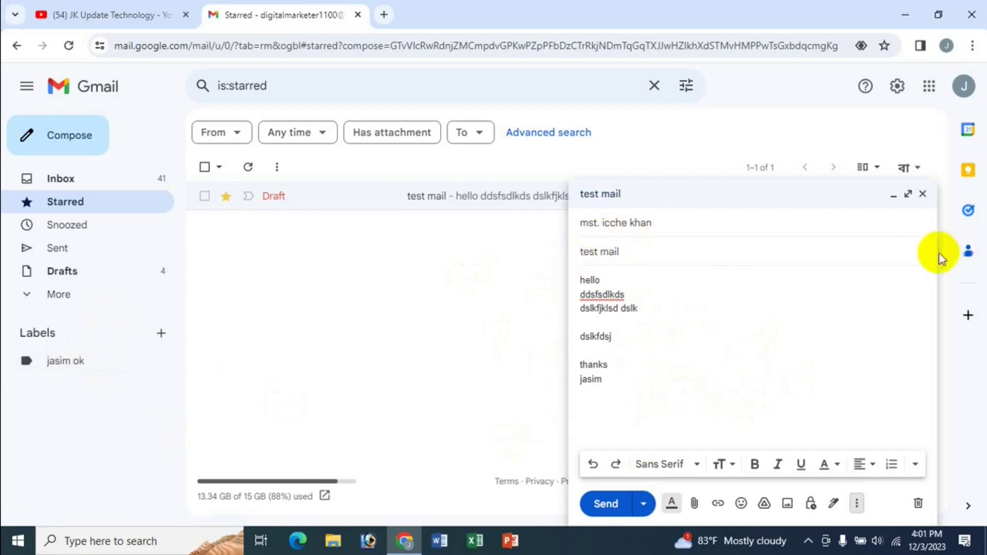
pyautogui.click(923, 194)
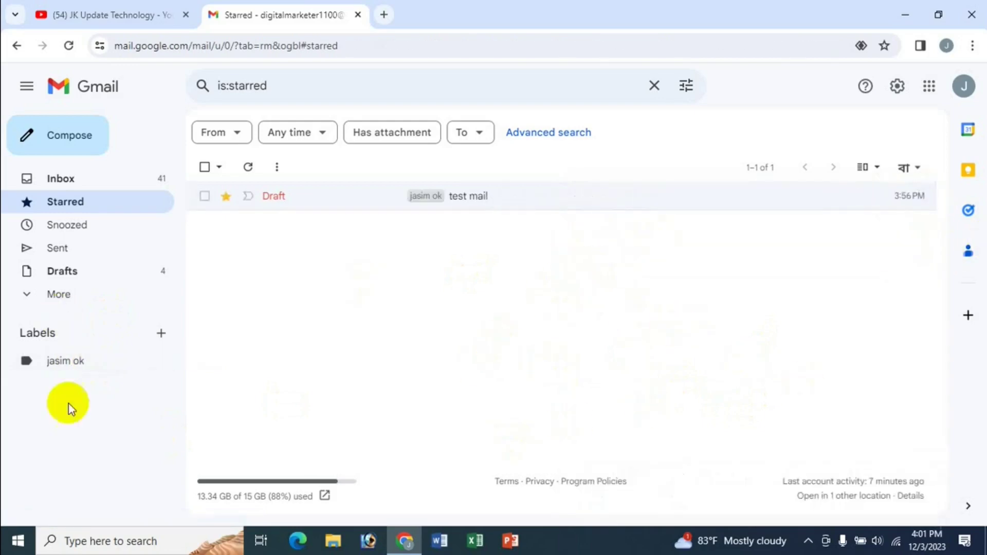
# Step: Open the draft filed under the new custom label, go to label management from its label options, and close the draft
pyautogui.click(56, 362)
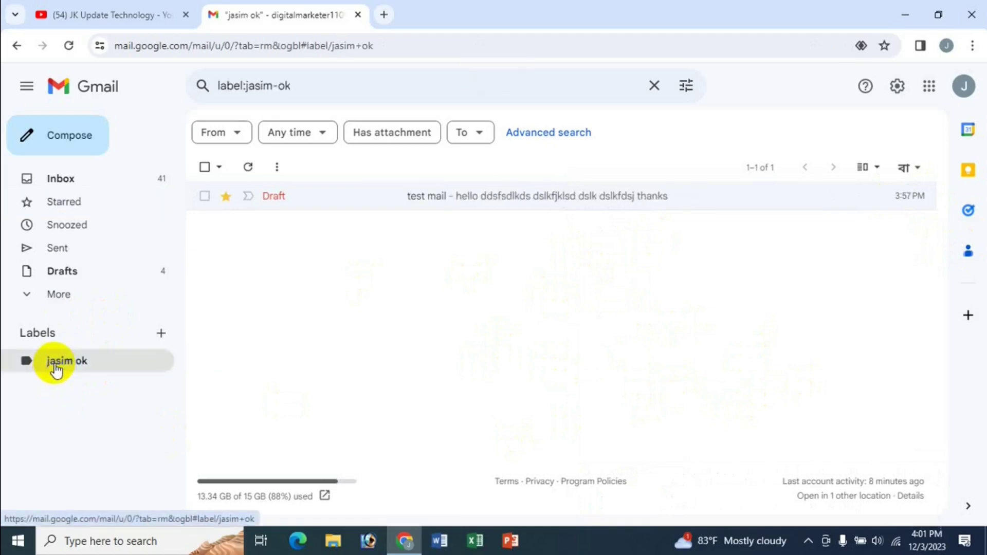
pyautogui.click(469, 208)
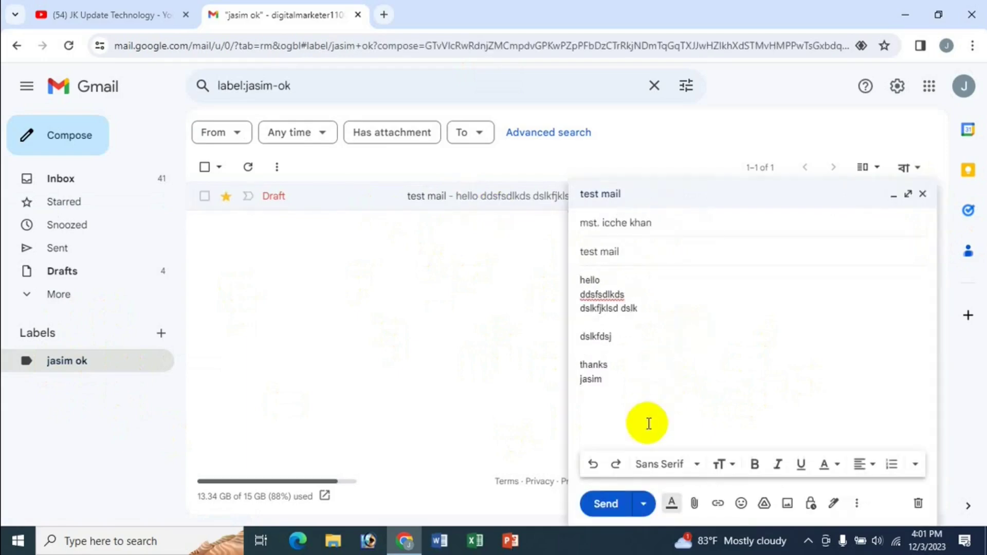
pyautogui.click(856, 504)
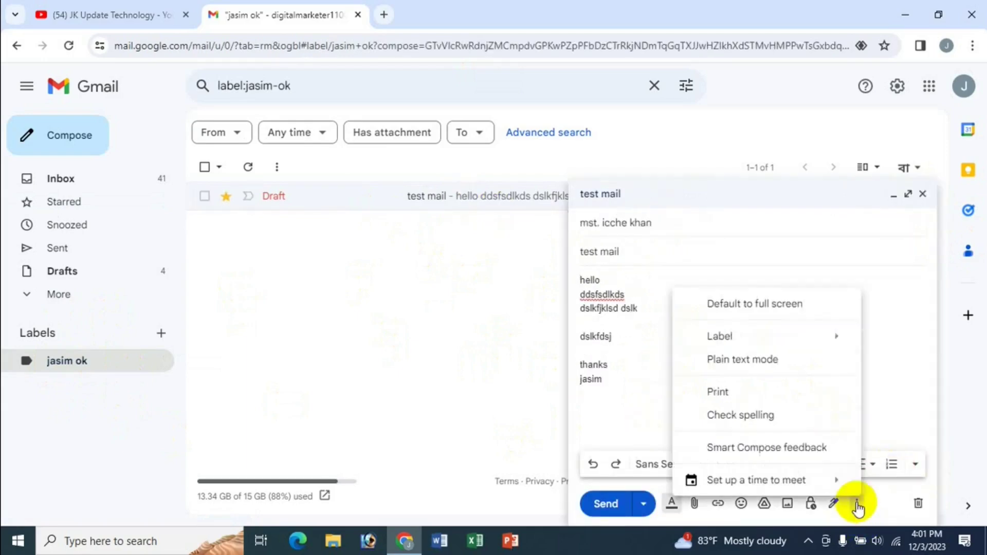
pyautogui.moveTo(738, 342)
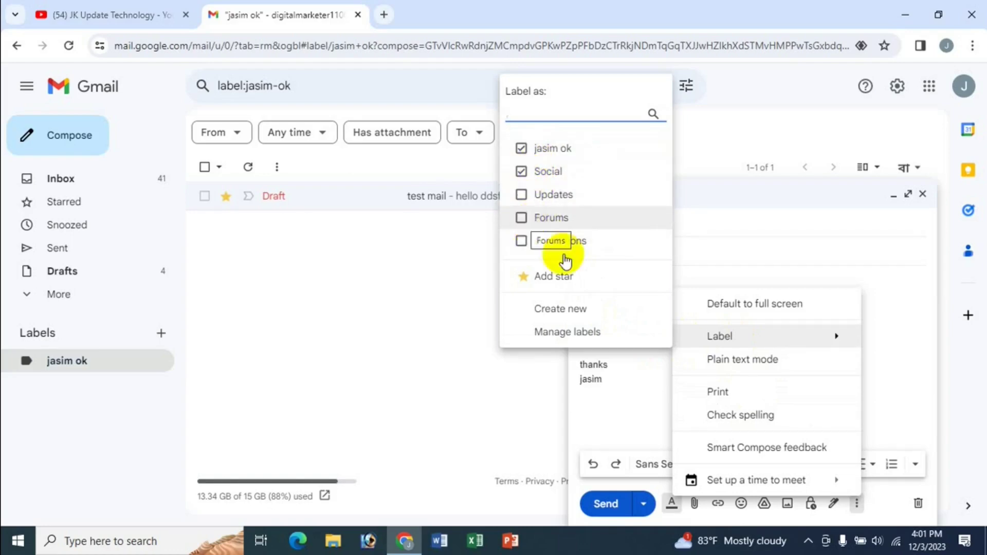
pyautogui.click(527, 280)
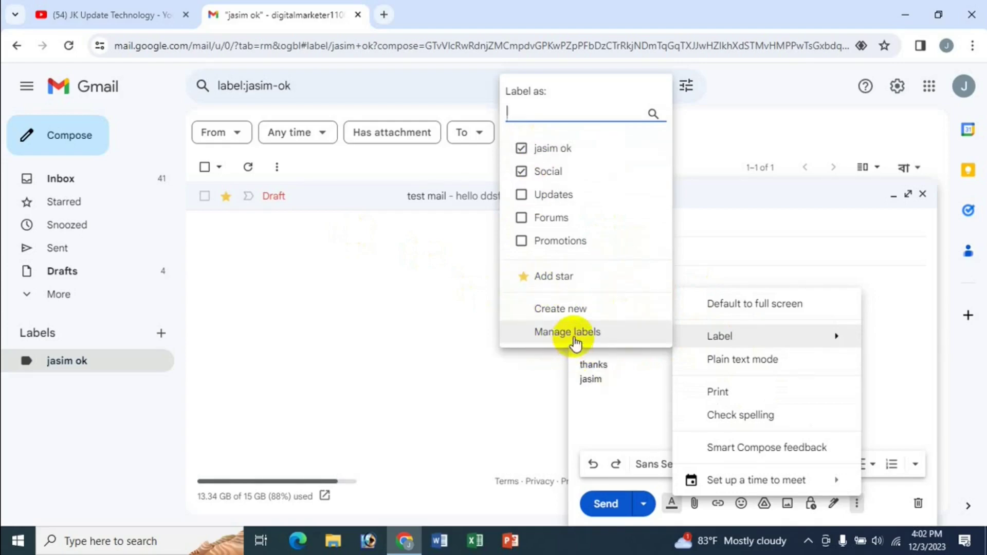
pyautogui.press('Escape')
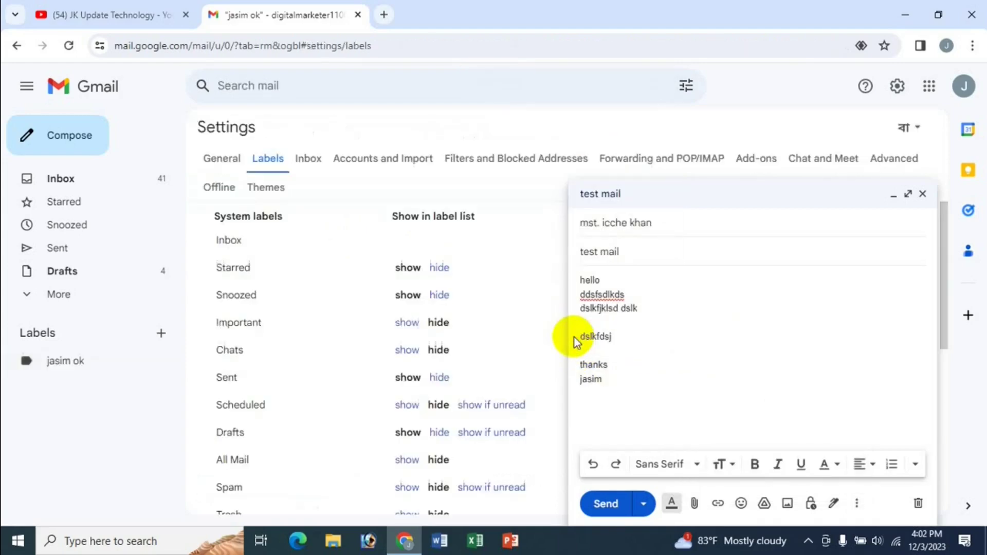
pyautogui.click(923, 194)
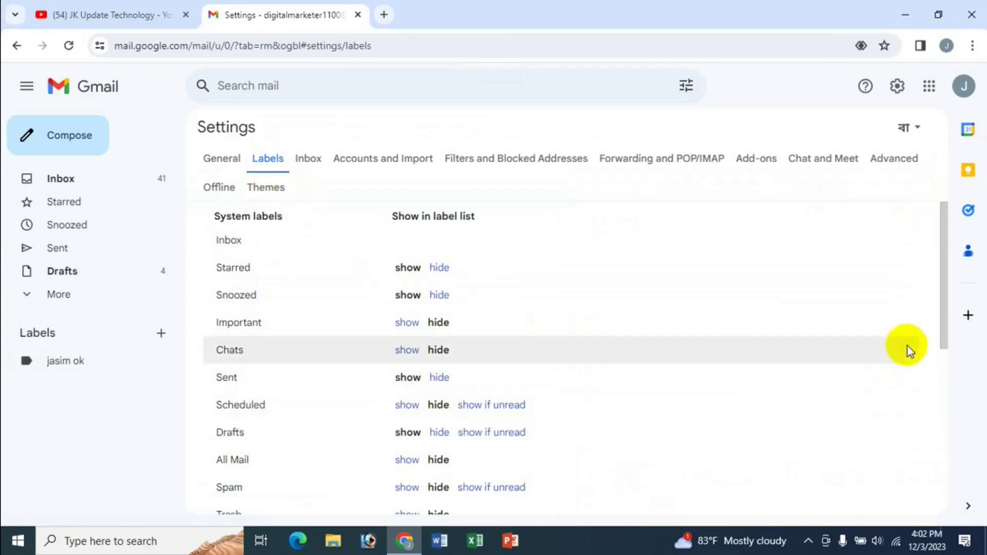
# Step: Rename the custom label by appending "dfsfs" to its name, and save it
pyautogui.moveTo(940, 304); pyautogui.dragTo(946, 473)
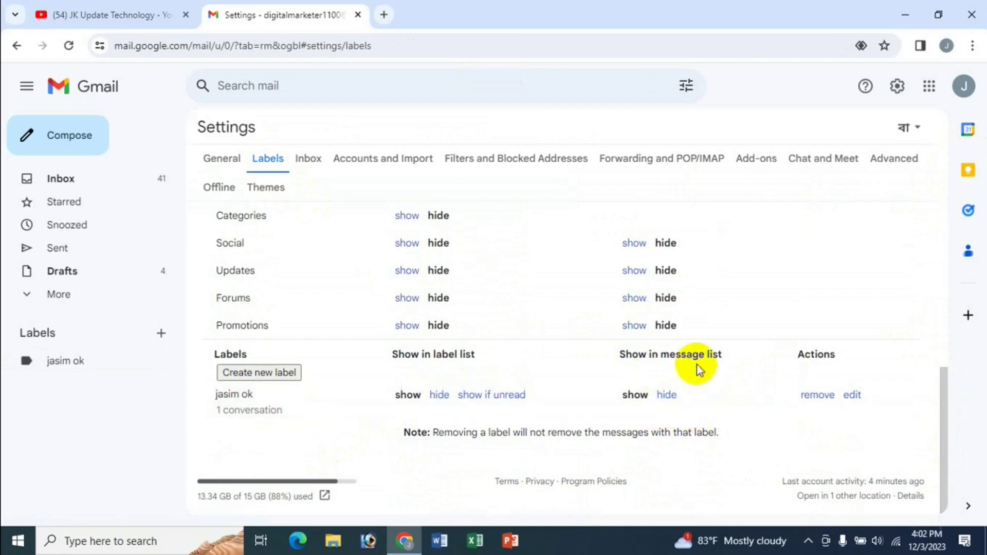
pyautogui.click(851, 395)
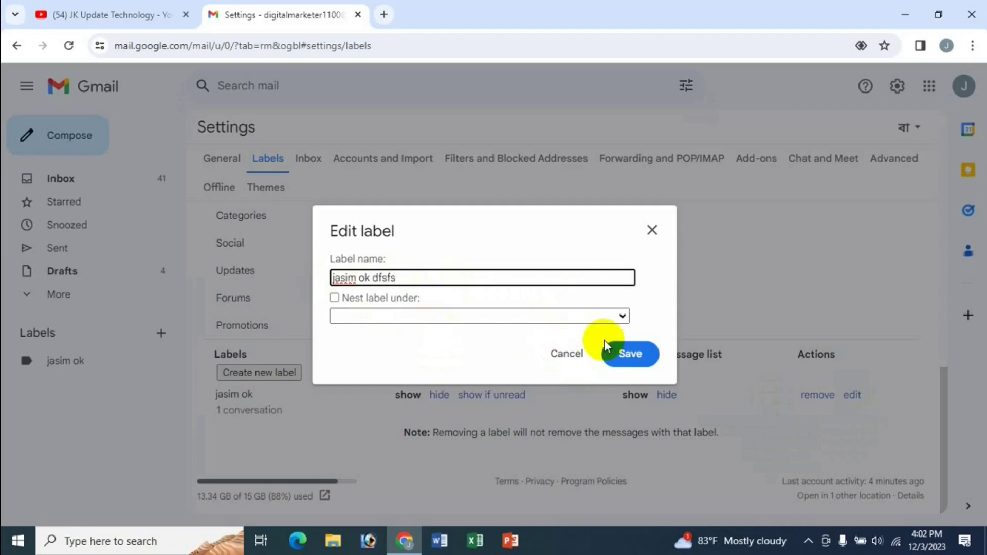
pyautogui.click(631, 354)
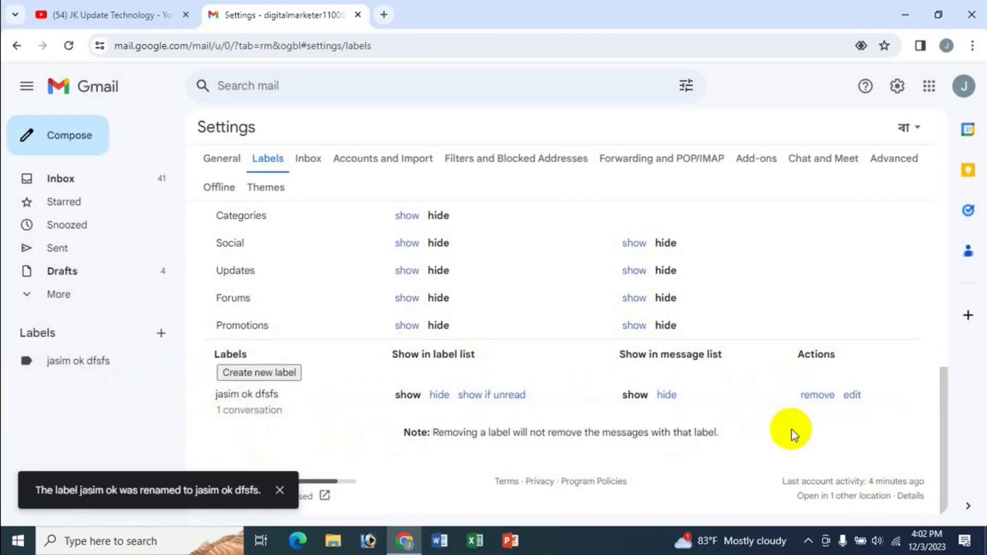
# Step: Delete the custom label ending in "dfsfs" and return to the inbox
pyautogui.click(819, 396)
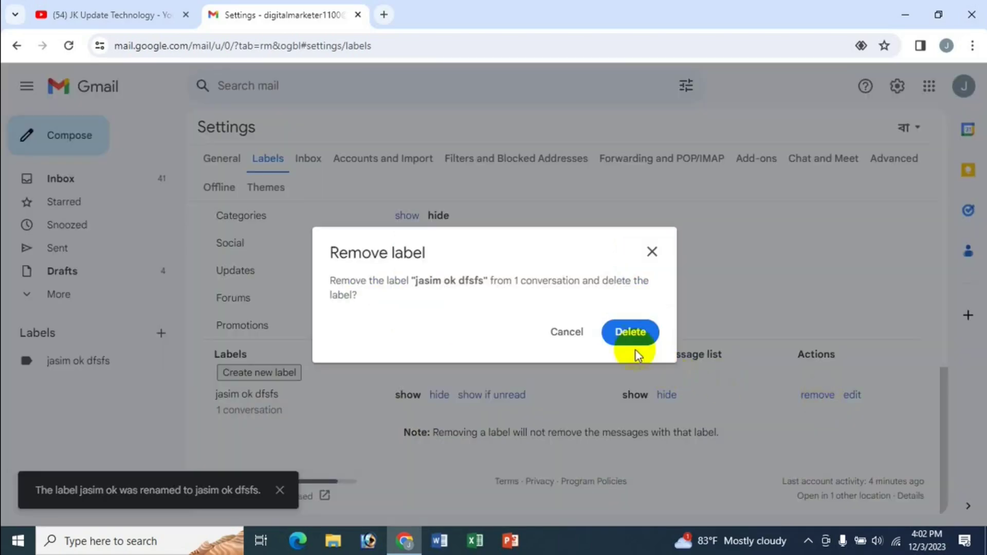
pyautogui.click(632, 332)
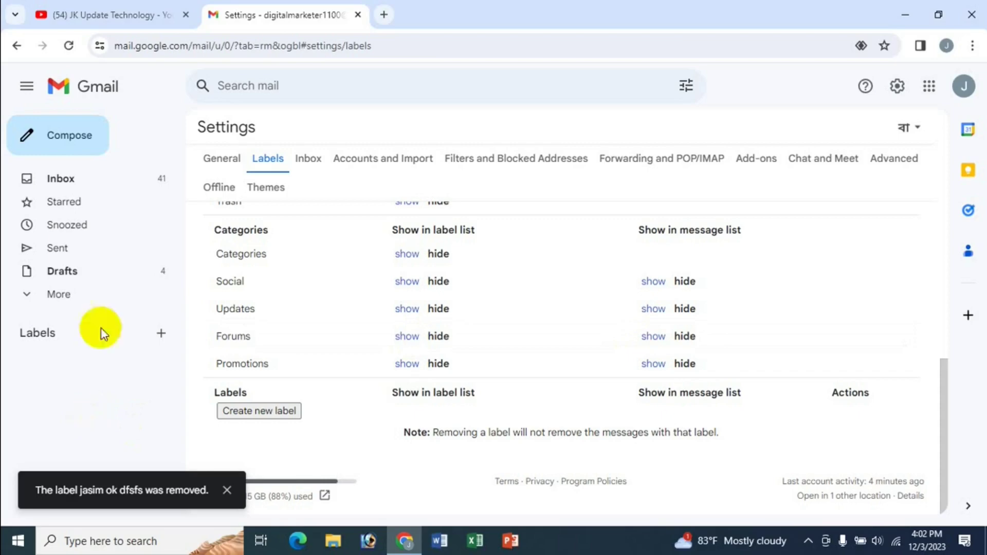
pyautogui.click(97, 181)
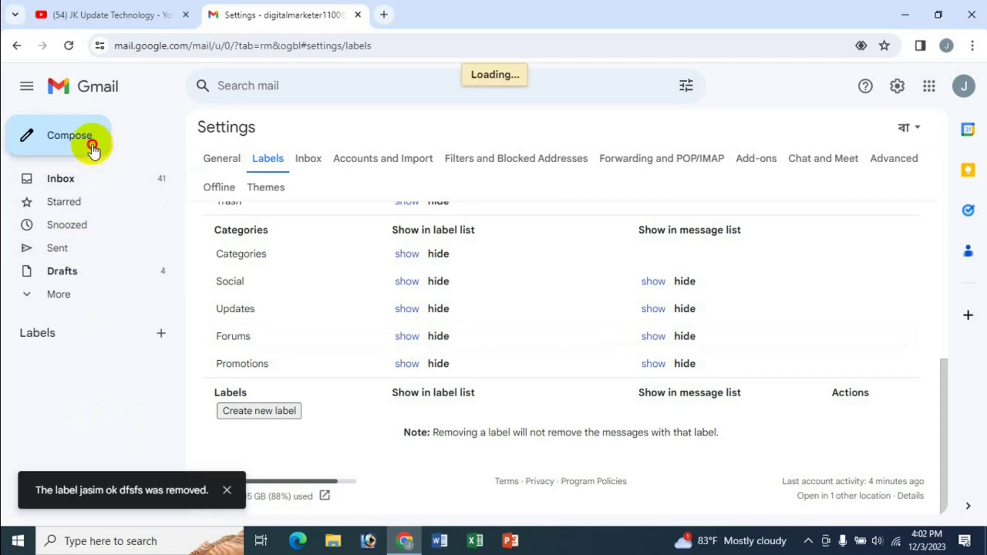
# Step: Start a new message and look through its label options without applying any
pyautogui.click(93, 143)
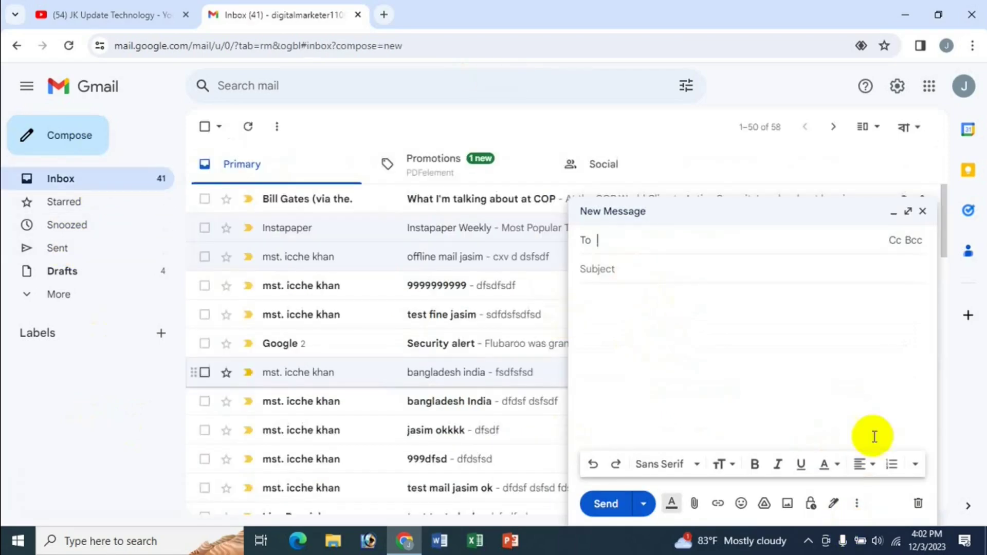
pyautogui.click(856, 503)
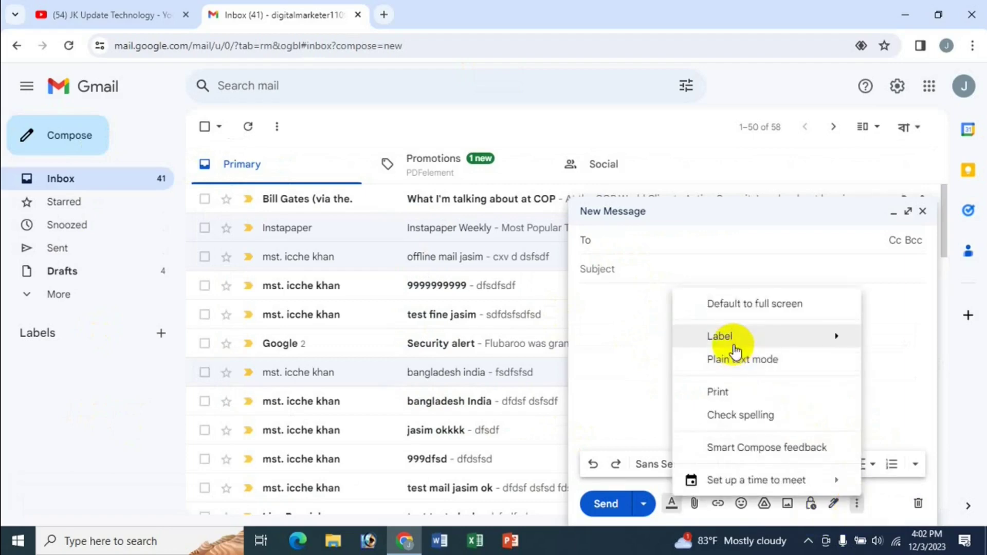
pyautogui.moveTo(734, 339)
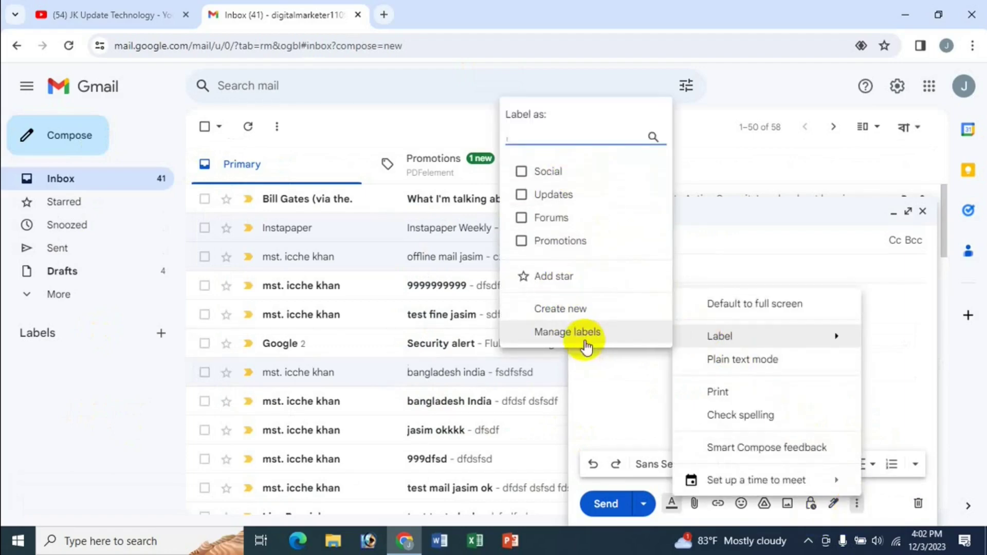
pyautogui.click(622, 385)
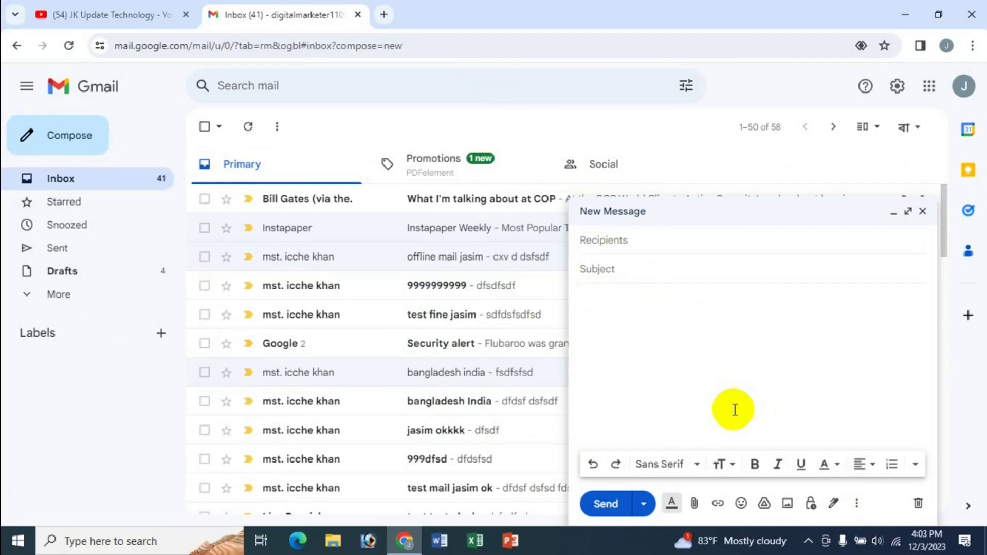
# Step: Open Gmail in a new browser tab and start a new message
pyautogui.click(61, 10)
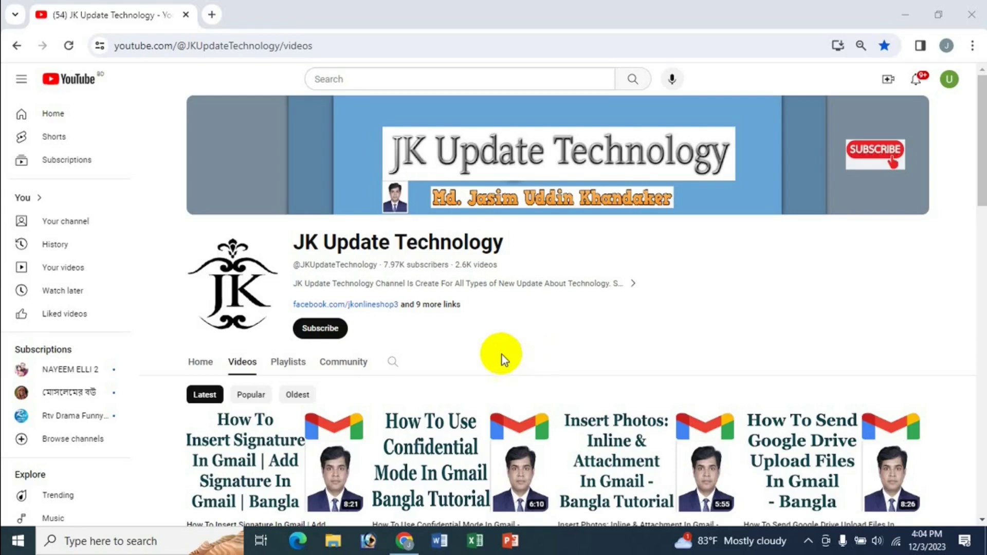
pyautogui.click(207, 15)
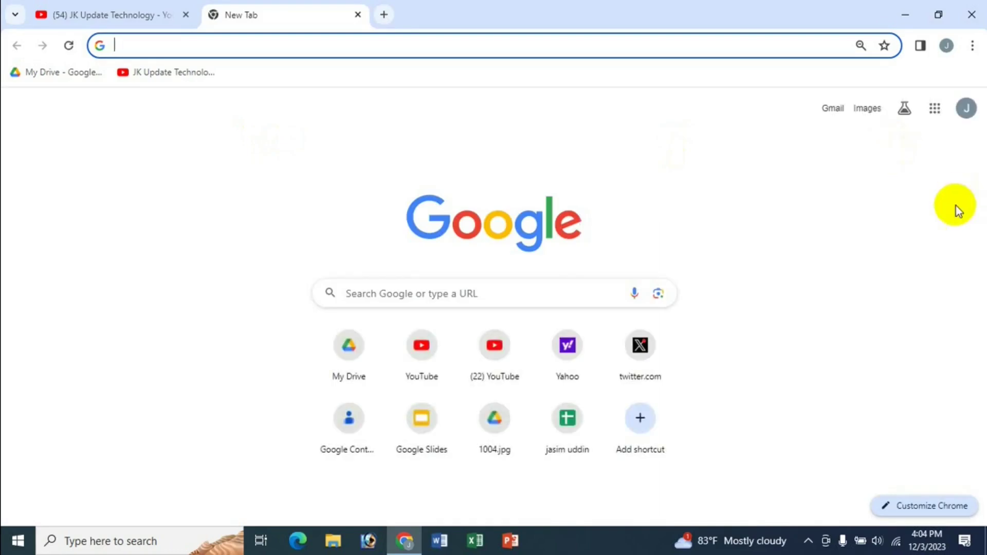
pyautogui.click(935, 110)
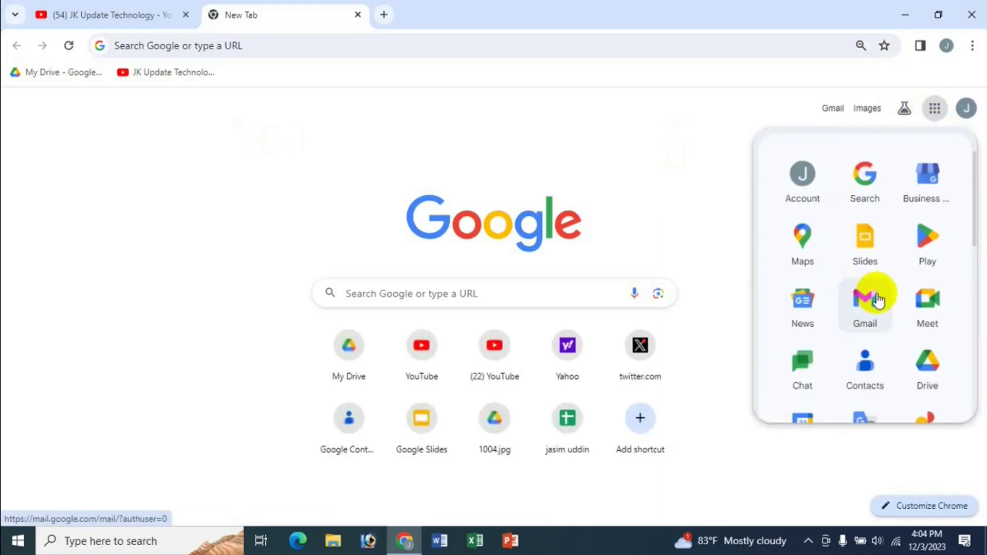
pyautogui.click(690, 155)
pyautogui.click(831, 109)
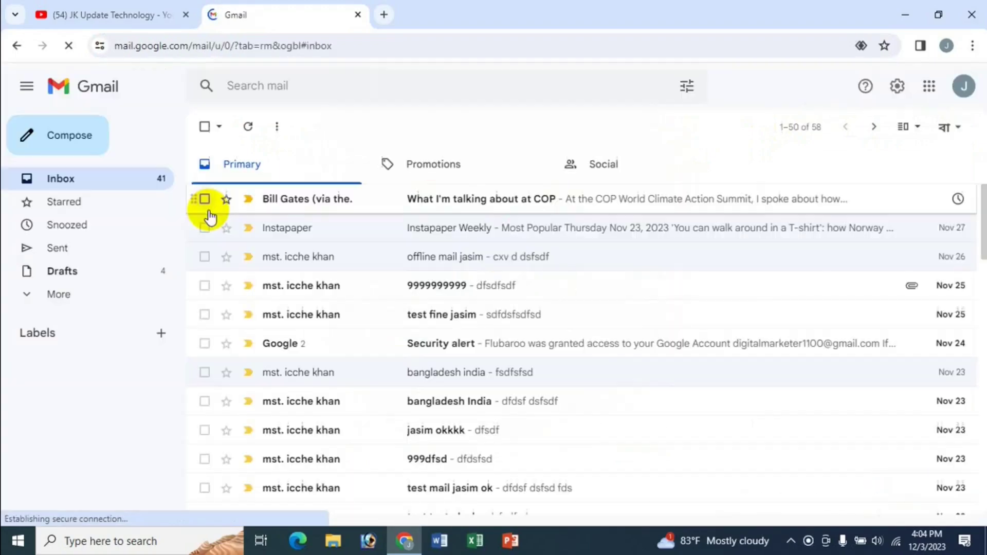
pyautogui.click(75, 141)
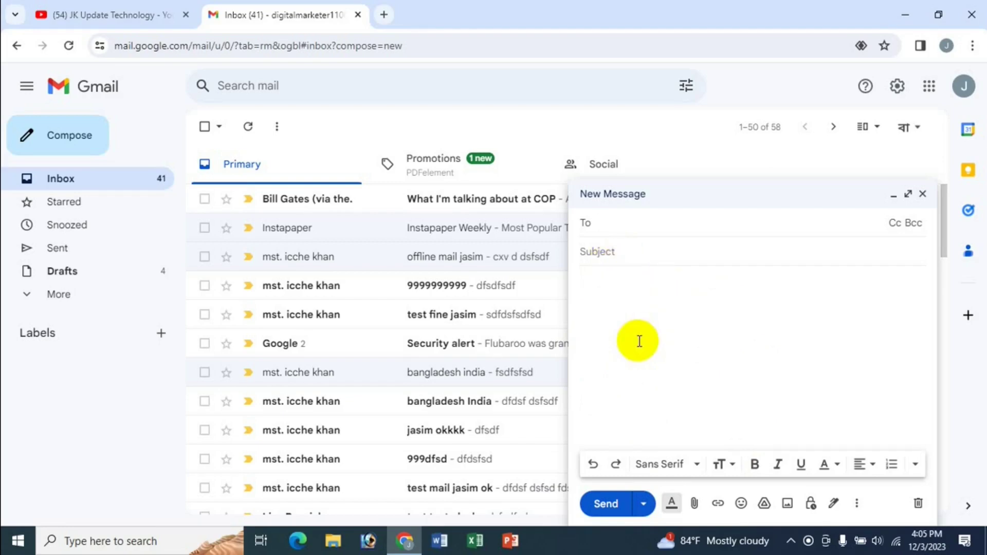
# Step: Address the new message to the suggested contact and enter "test" as the subject
pyautogui.write('i')
pyautogui.click(661, 280)
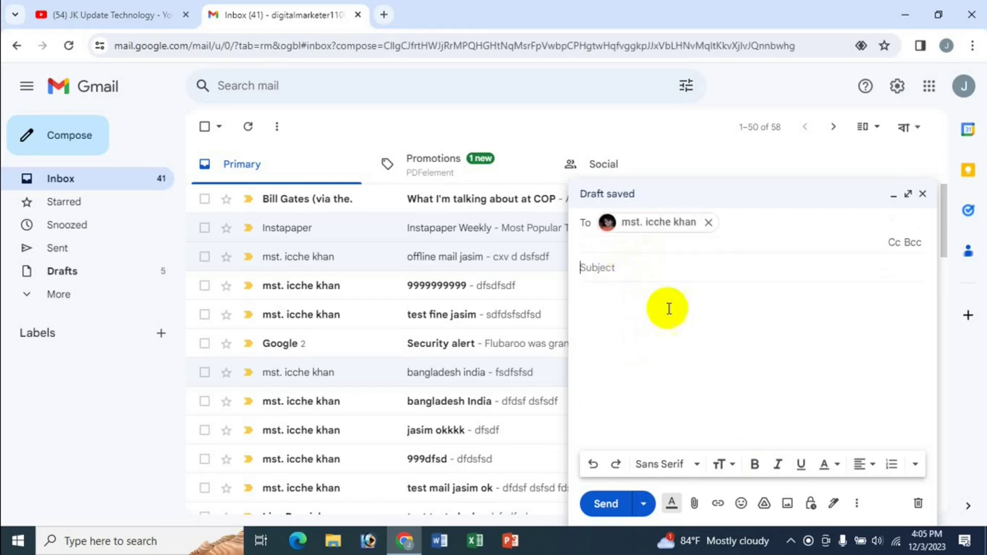
pyautogui.write('test')
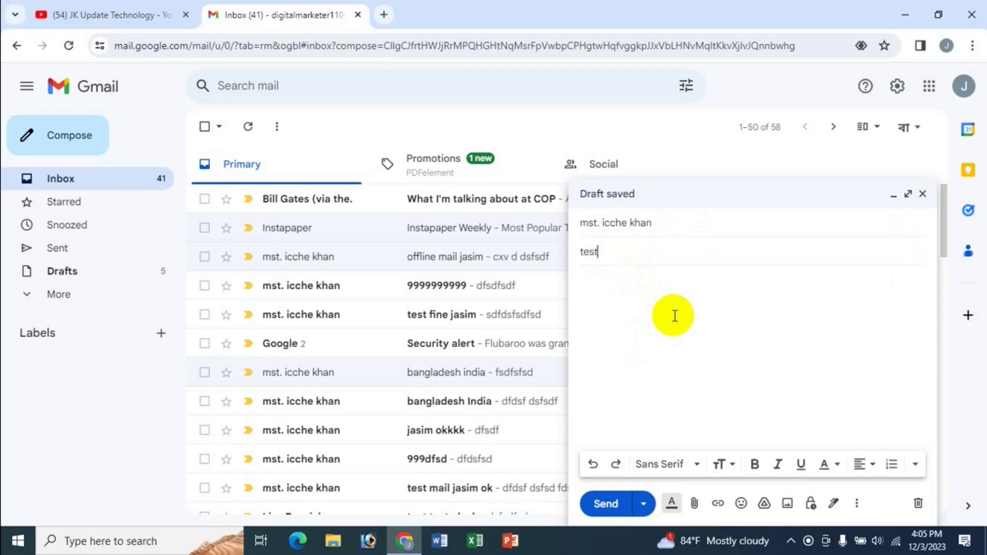
# Step: Write the message body on separate lines: "hi", "dslkfdsklf ldsk d", "dfsdklfjkls sdl" and, after a blank line, "thanks"
pyautogui.click(732, 385)
pyautogui.write('hi')
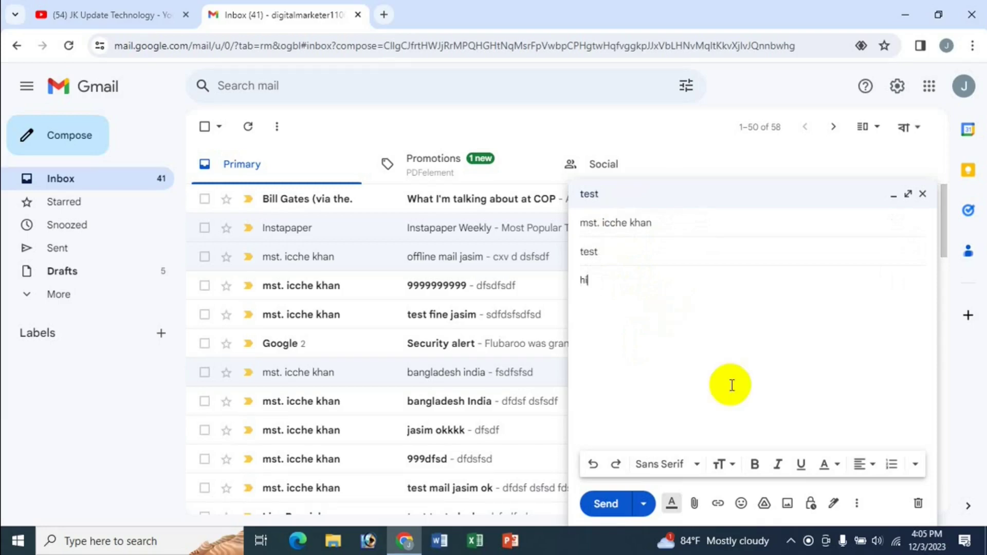
pyautogui.press('Return')
pyautogui.write('dslkfdsklf ldsk d')
pyautogui.press('Return')
pyautogui.write('dfsdklfjkls sdl')
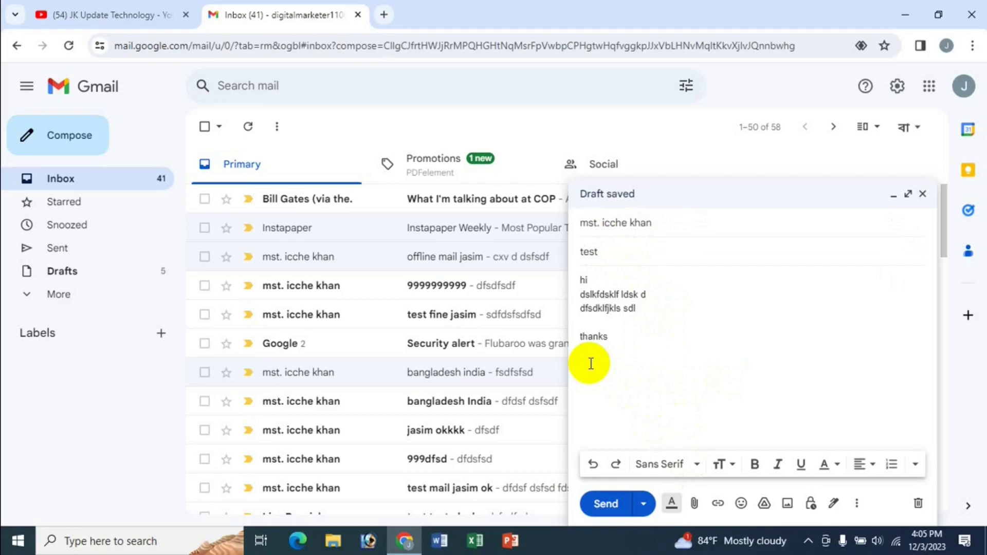
# Step: Insert the photo of the woman in white inline below "thanks" and shrink it to the small size
pyautogui.click(788, 503)
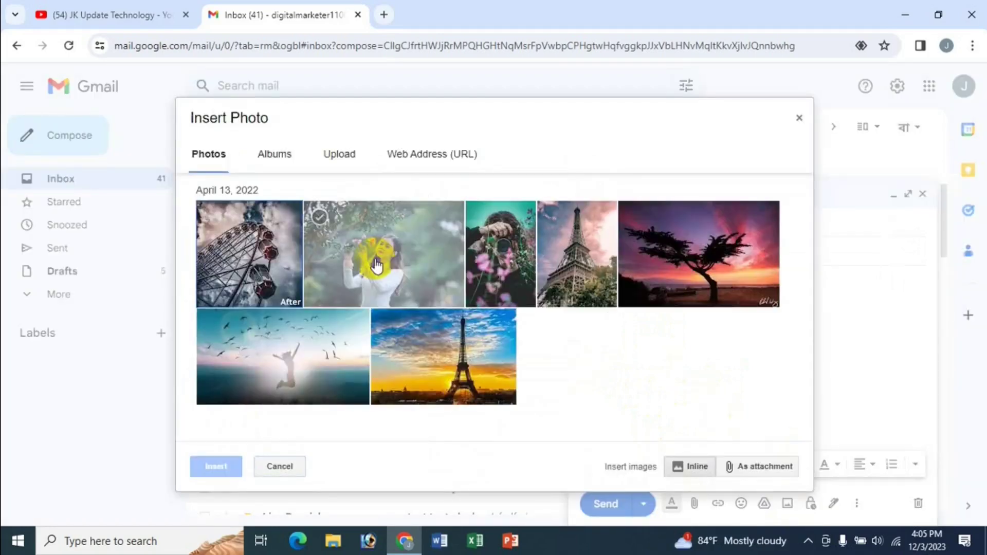
pyautogui.click(413, 266)
pyautogui.click(215, 467)
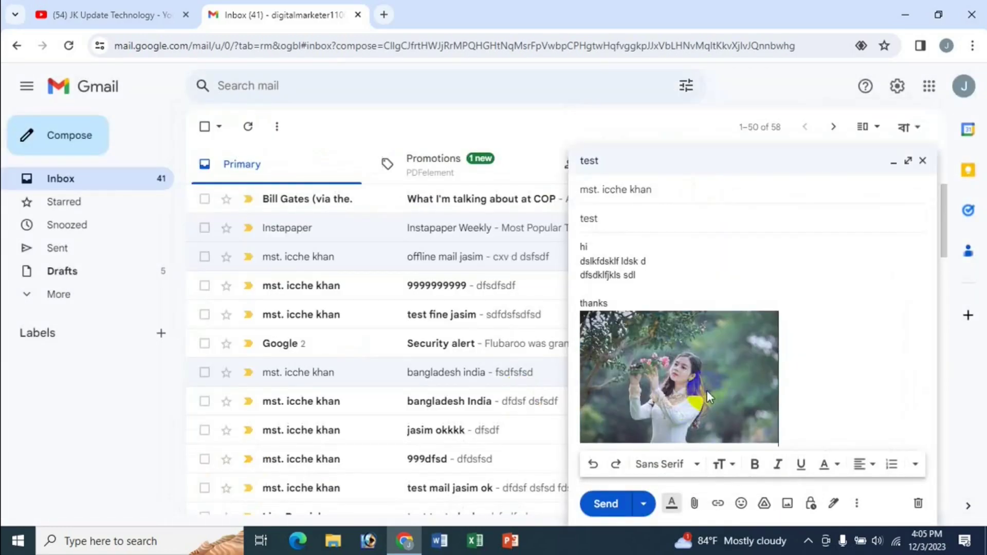
pyautogui.click(652, 400)
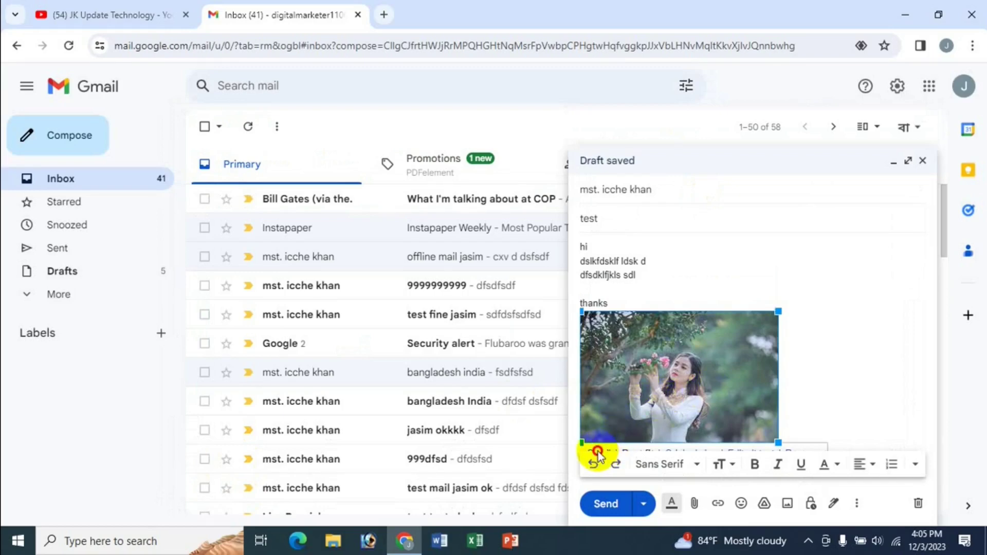
pyautogui.click(592, 453)
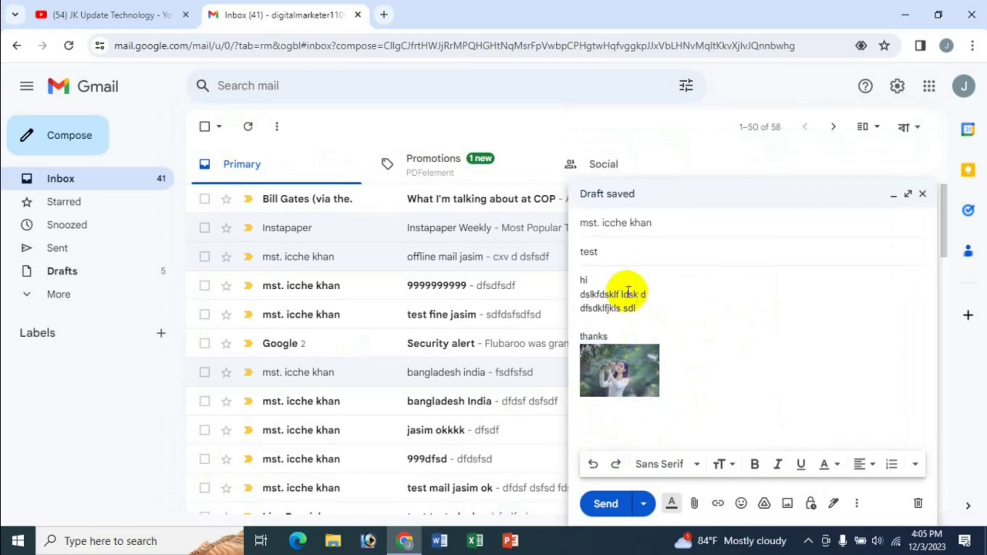
# Step: Format the two body lines below "hi" in the Wide font, large size and bold
pyautogui.moveTo(584, 294); pyautogui.dragTo(636, 309)
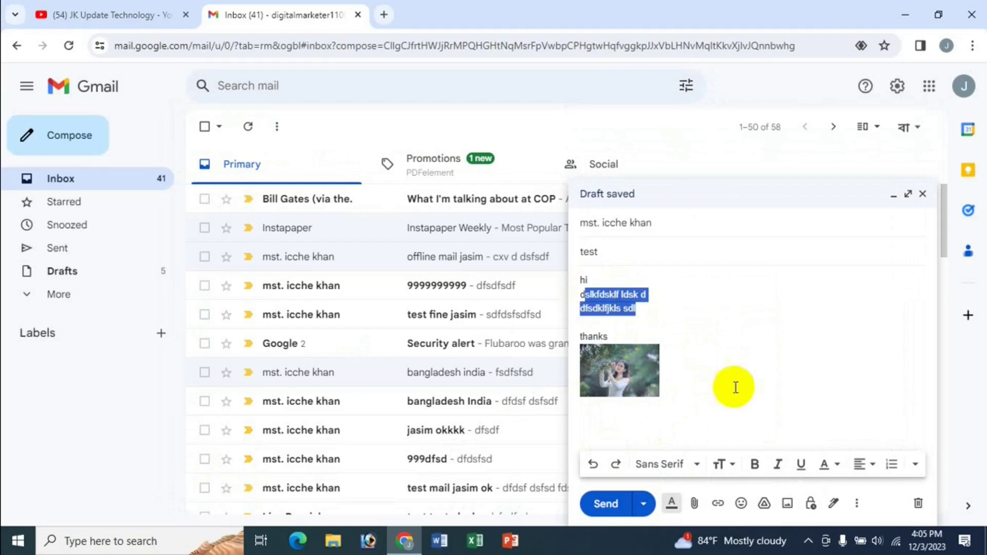
pyautogui.click(677, 466)
pyautogui.click(679, 279)
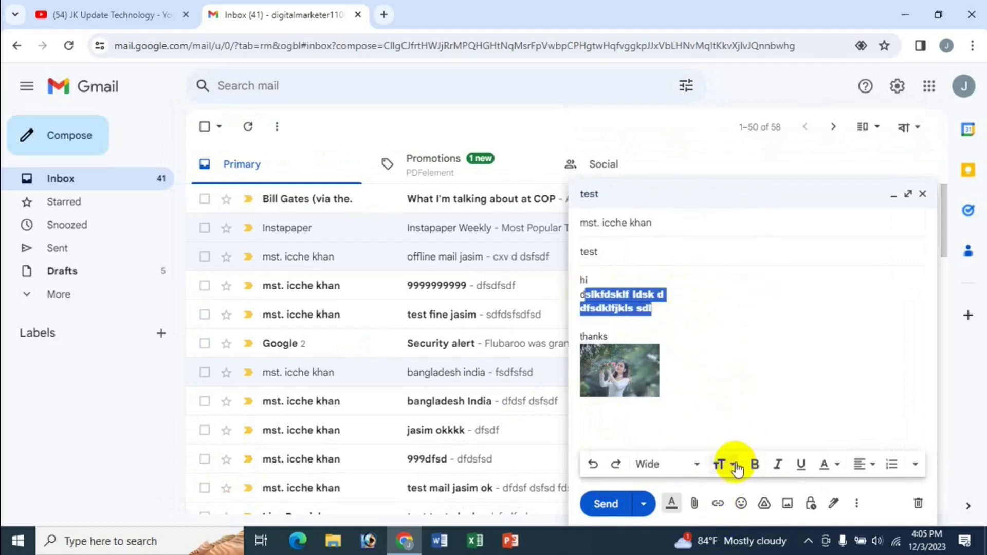
pyautogui.click(725, 464)
pyautogui.click(754, 419)
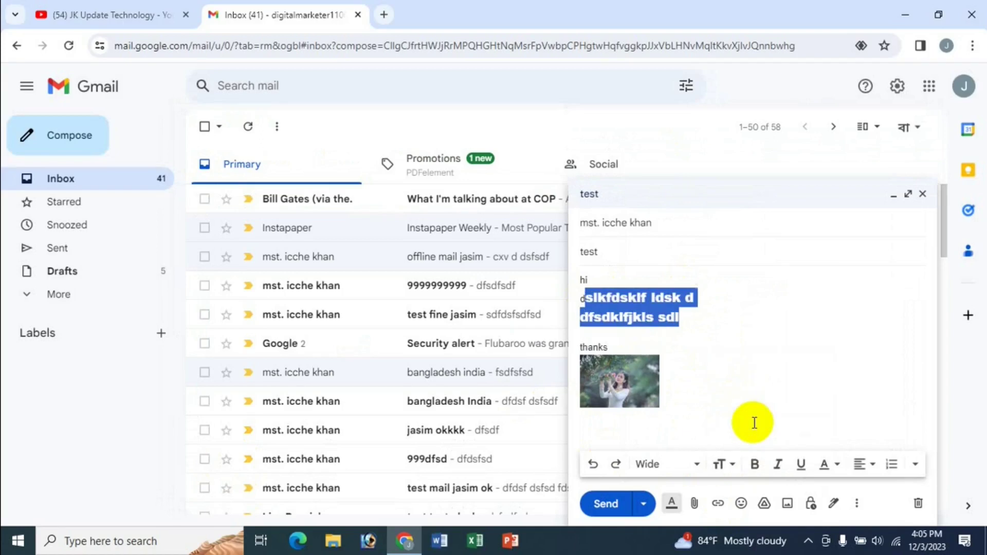
pyautogui.click(754, 465)
pyautogui.click(694, 335)
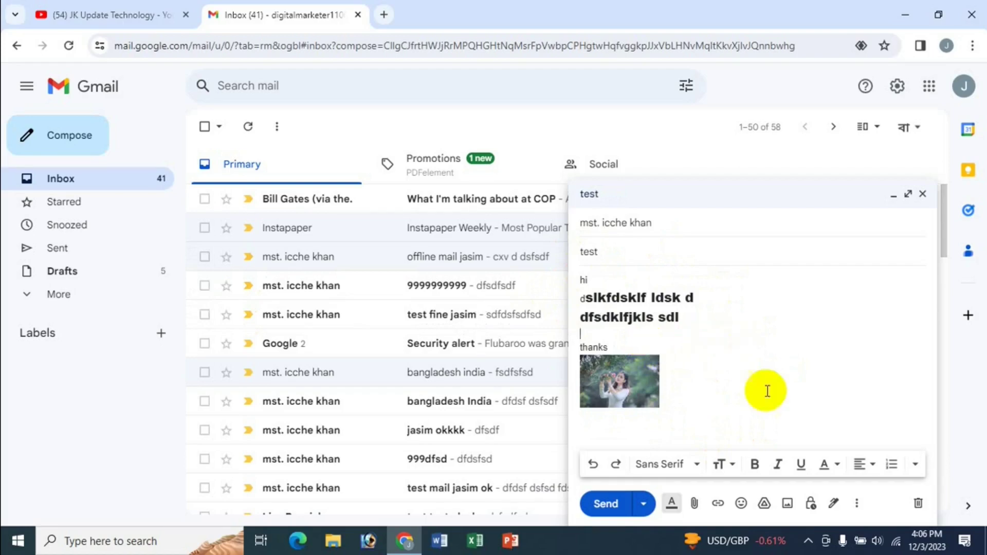
# Step: Switch the message with the formatted lines and inline photo to plain text mode
pyautogui.click(857, 505)
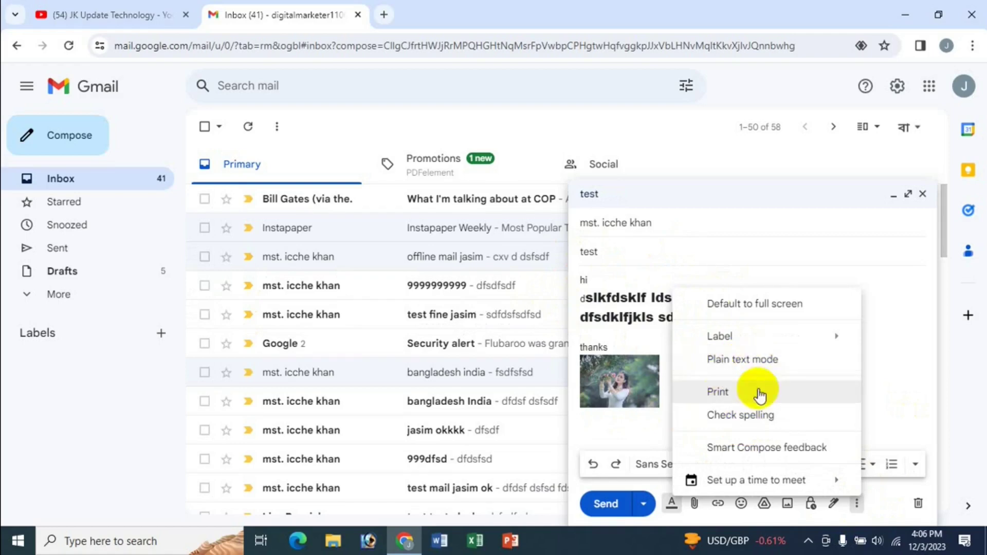
pyautogui.click(717, 360)
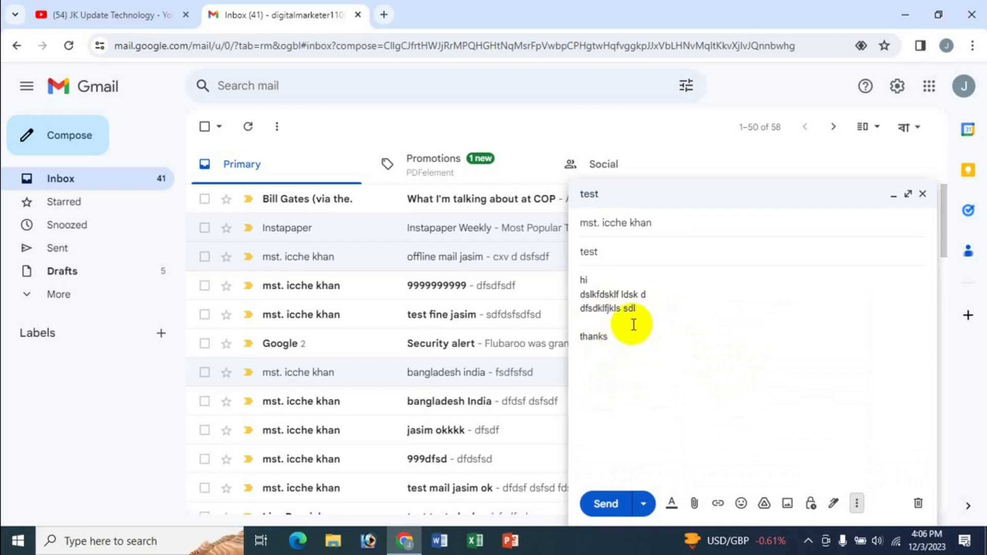
pyautogui.click(861, 504)
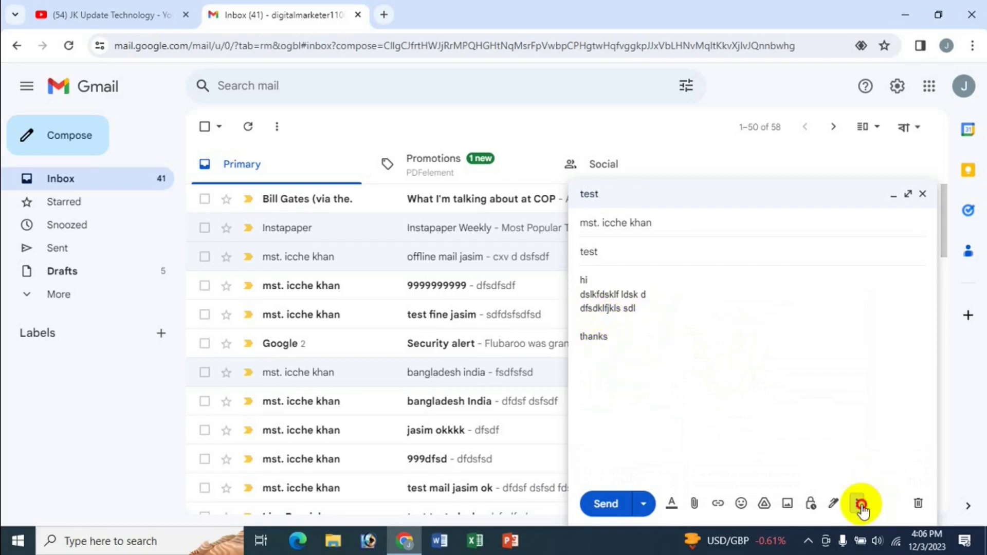
pyautogui.click(624, 357)
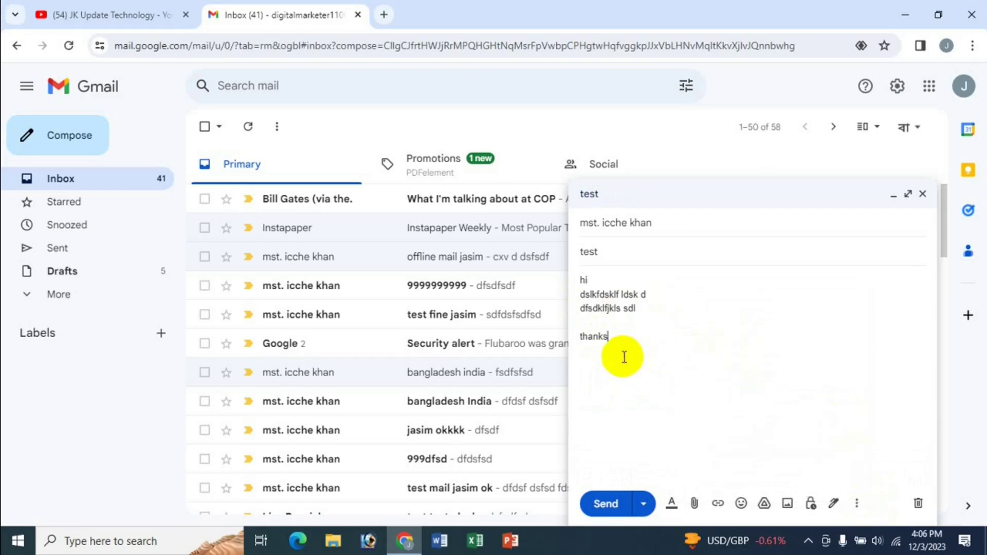
# Step: Format the two body lines below "hi" in Comic Sans, huge size, bold and italic
pyautogui.moveTo(578, 295); pyautogui.dragTo(649, 310)
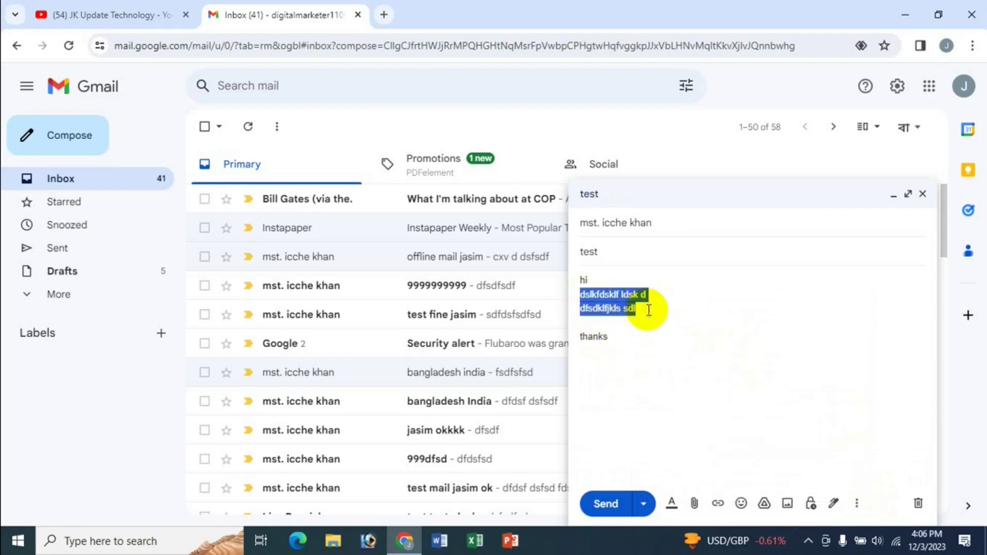
pyautogui.click(672, 503)
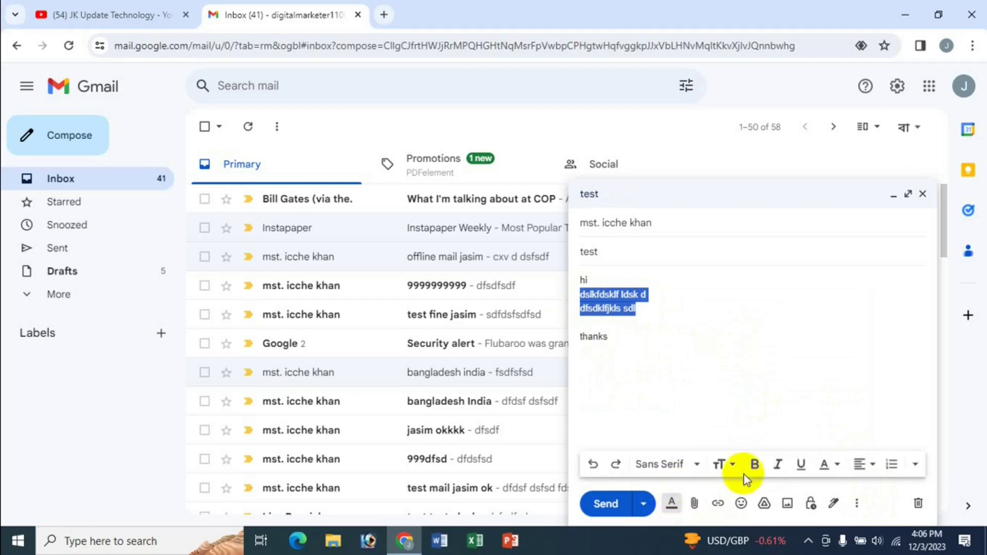
pyautogui.click(692, 464)
pyautogui.click(709, 325)
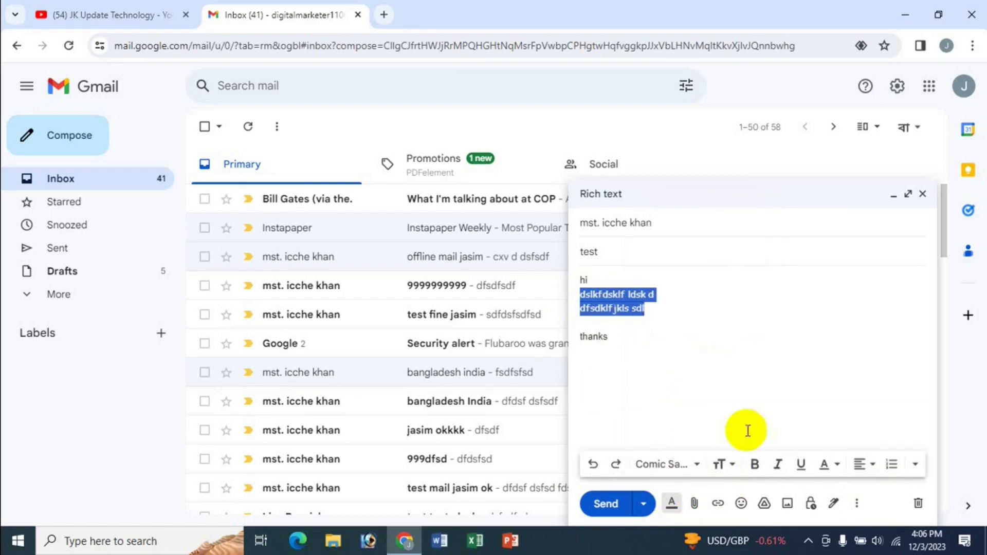
pyautogui.click(722, 464)
pyautogui.click(771, 441)
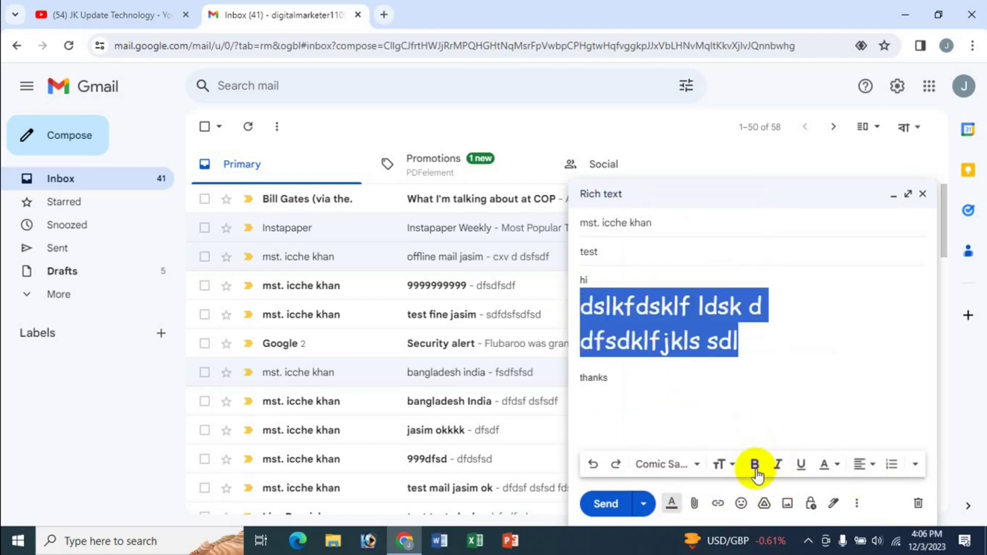
pyautogui.click(755, 465)
pyautogui.click(778, 465)
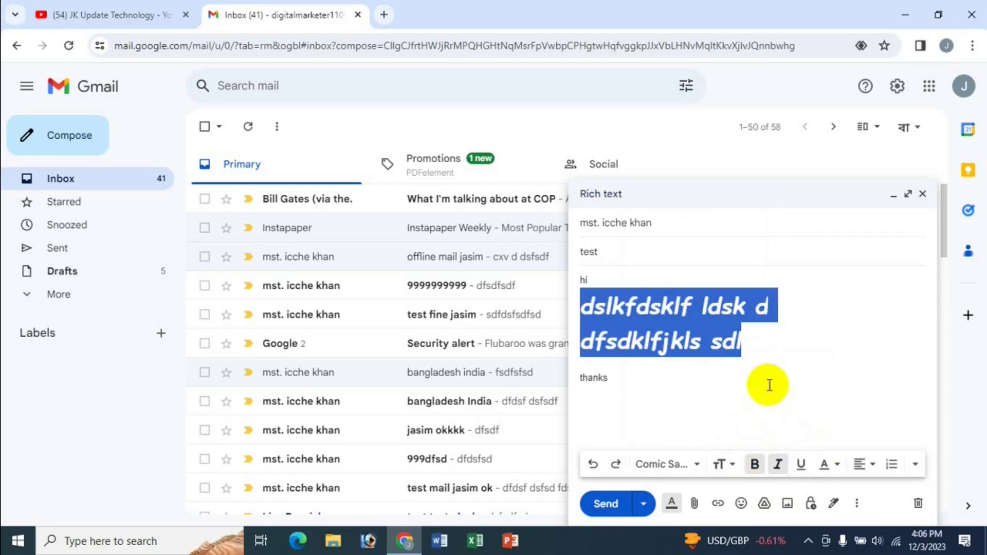
pyautogui.click(770, 385)
# Step: Switch the message to plain text mode to strip the Comic Sans formatting
pyautogui.click(857, 503)
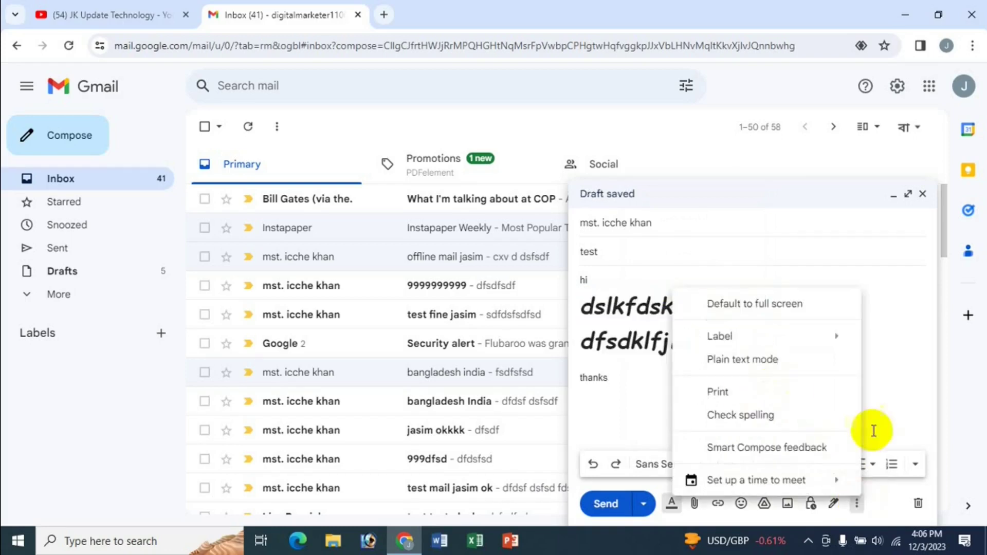
pyautogui.click(637, 392)
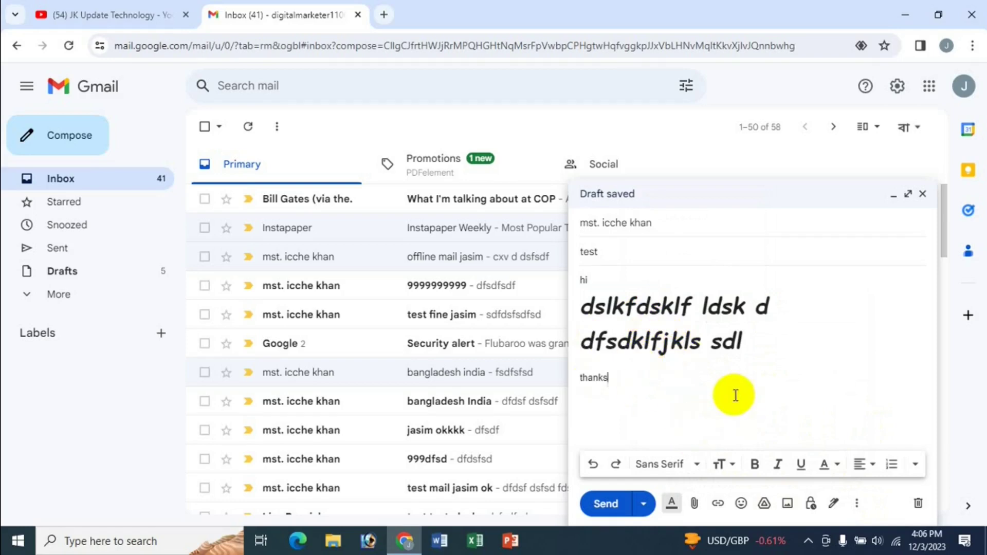
pyautogui.click(857, 504)
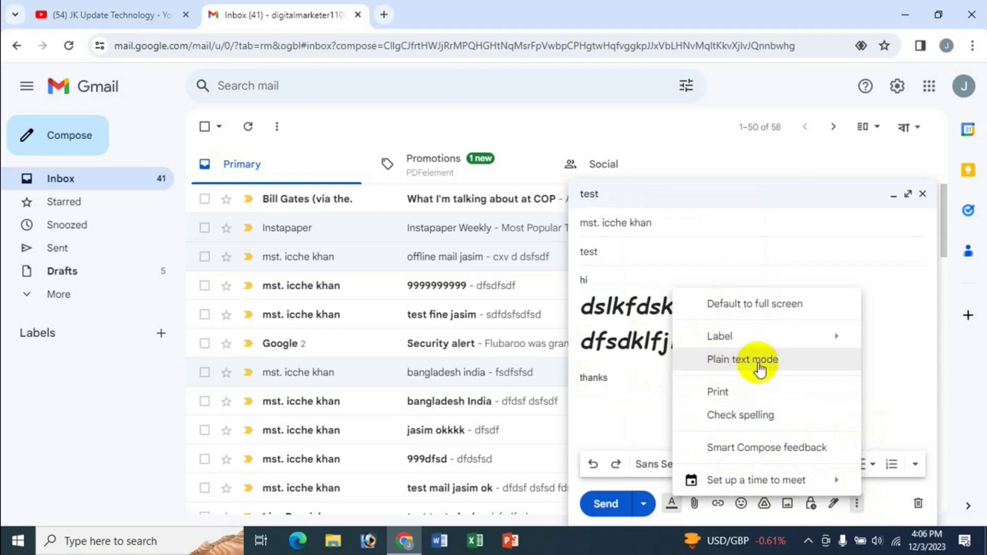
pyautogui.click(704, 360)
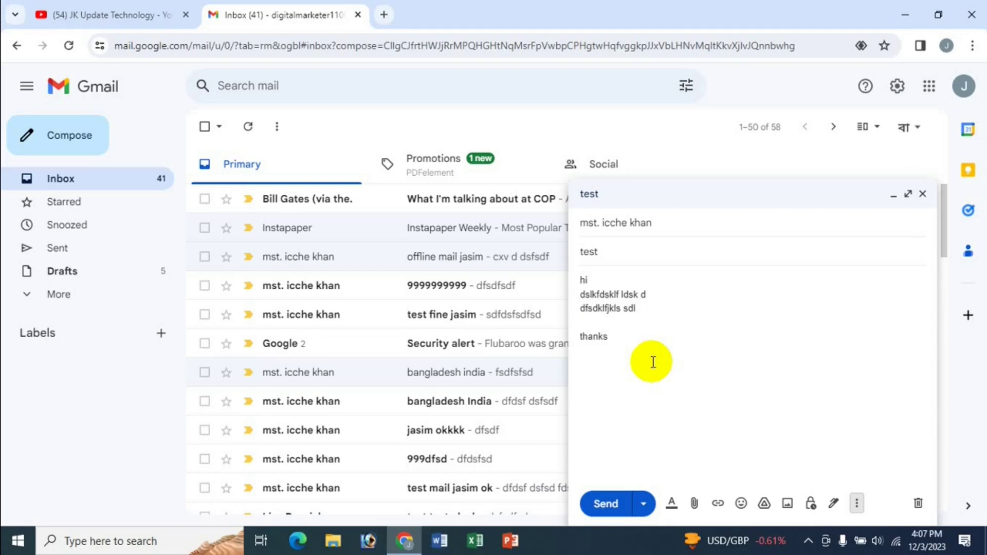
# Step: Open Gmail in a new browser tab and start a new blank message
pyautogui.click(77, 13)
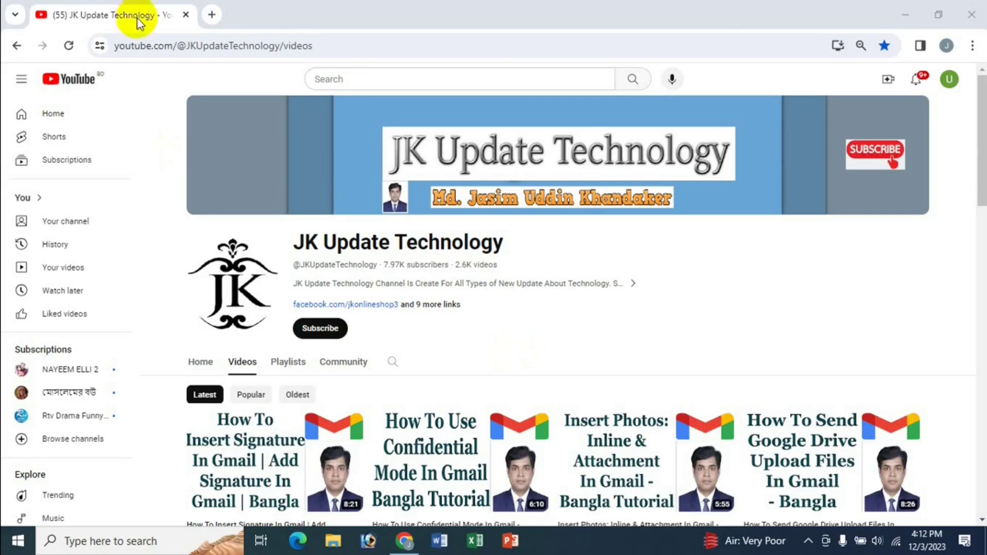
pyautogui.click(212, 14)
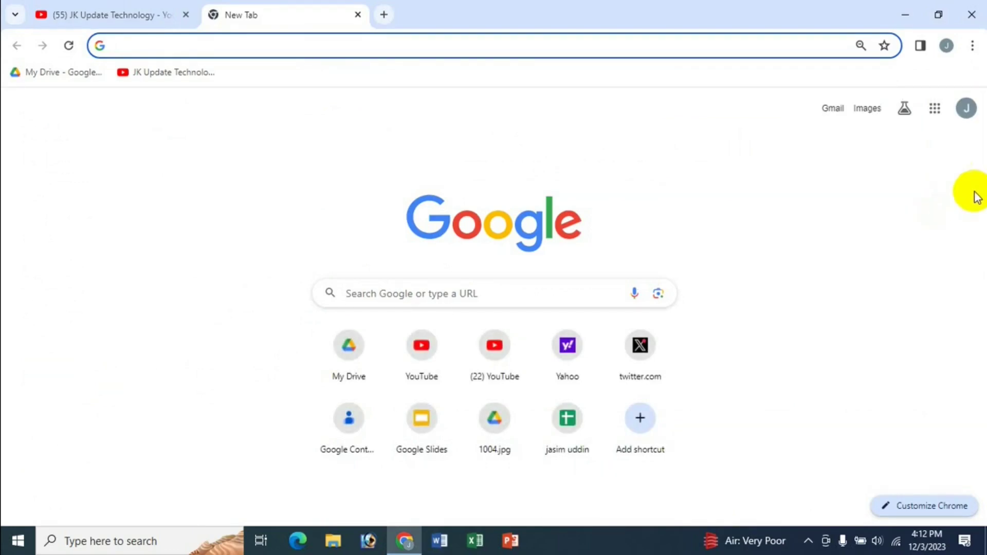
pyautogui.click(935, 114)
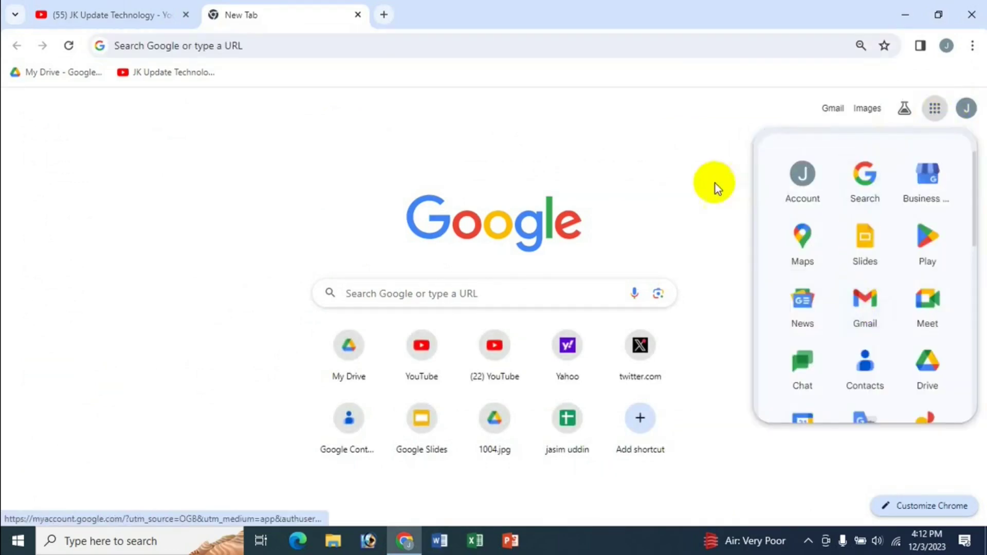
pyautogui.click(715, 183)
pyautogui.click(831, 109)
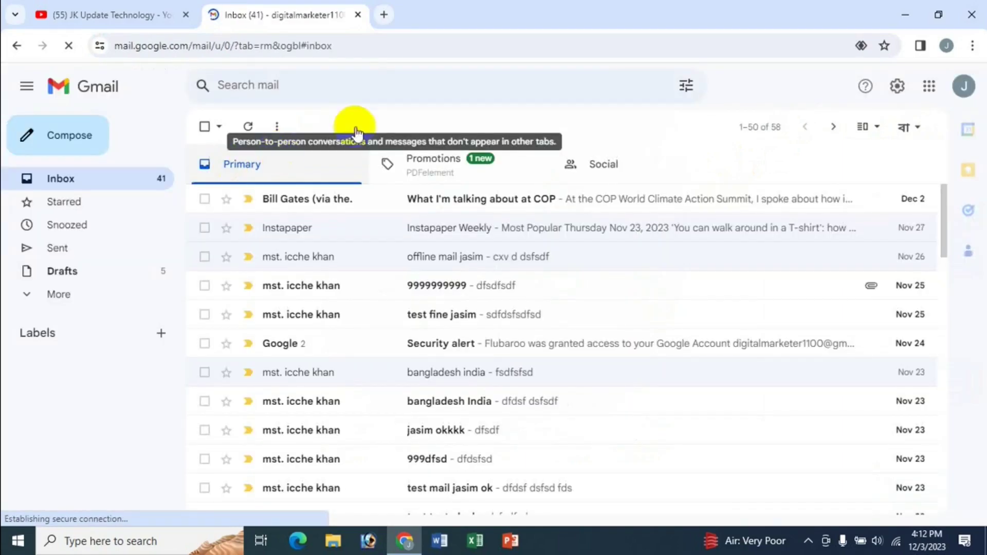
pyautogui.click(72, 136)
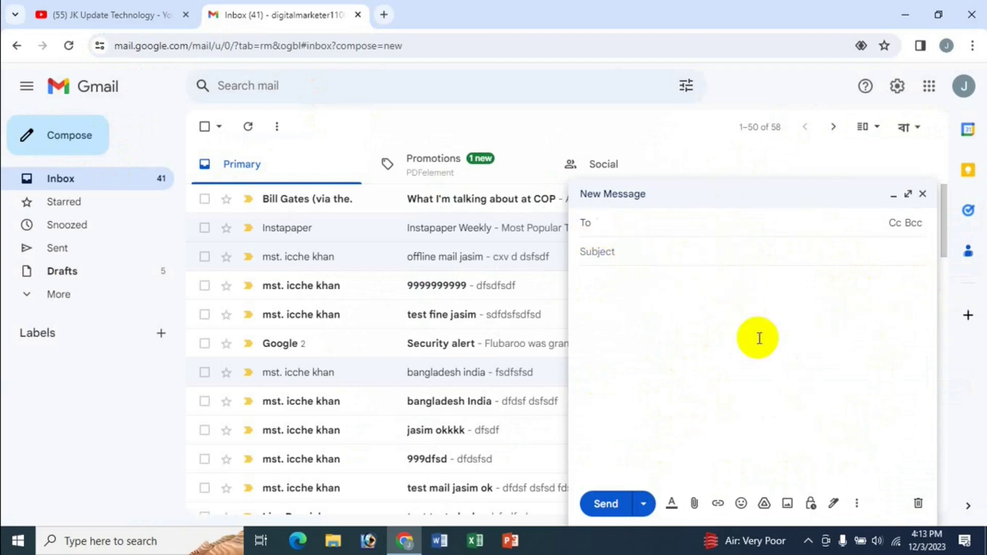
# Step: Address the new message to the suggested contact, with subject "test mail" and the copied sample e-mail text as the body
pyautogui.write('i')
pyautogui.click(697, 269)
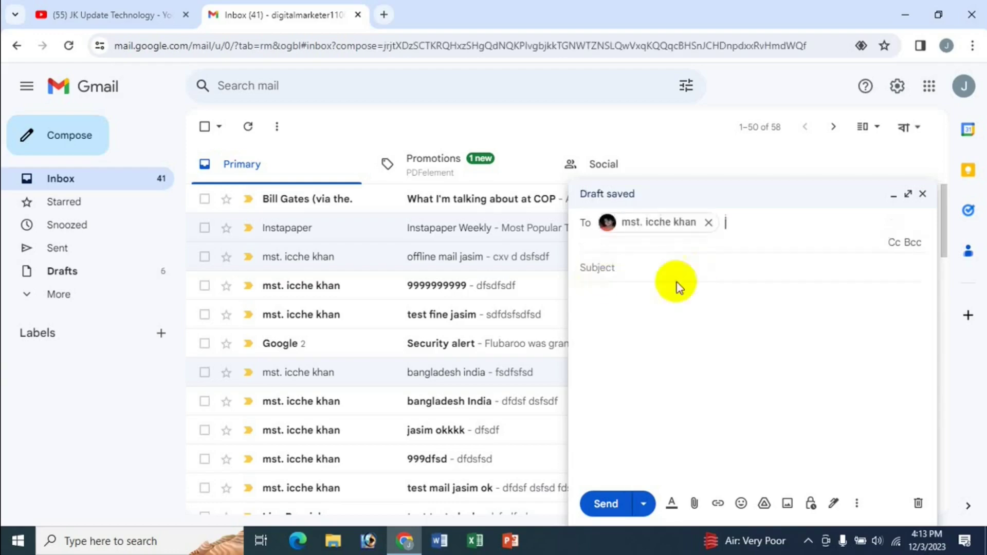
pyautogui.click(639, 273)
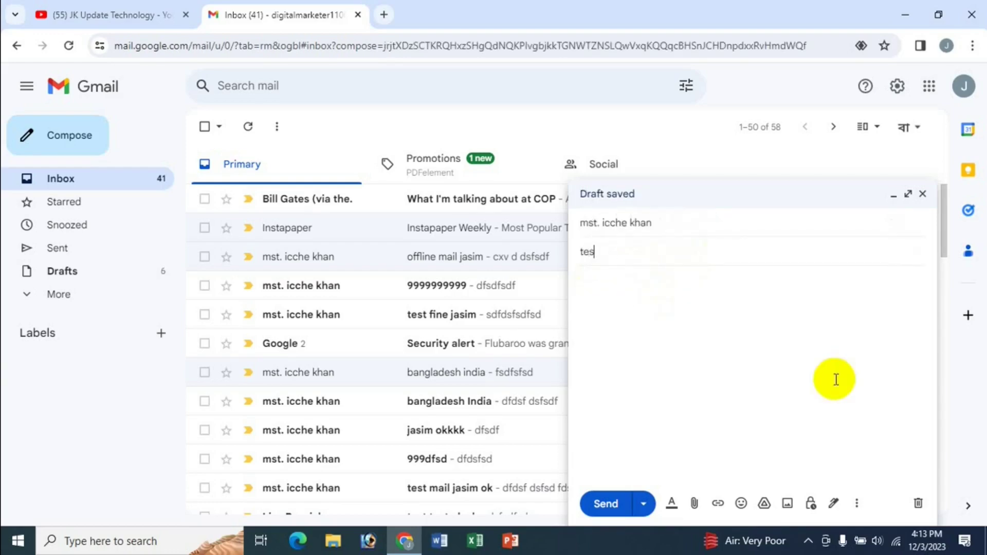
pyautogui.press('Tab')
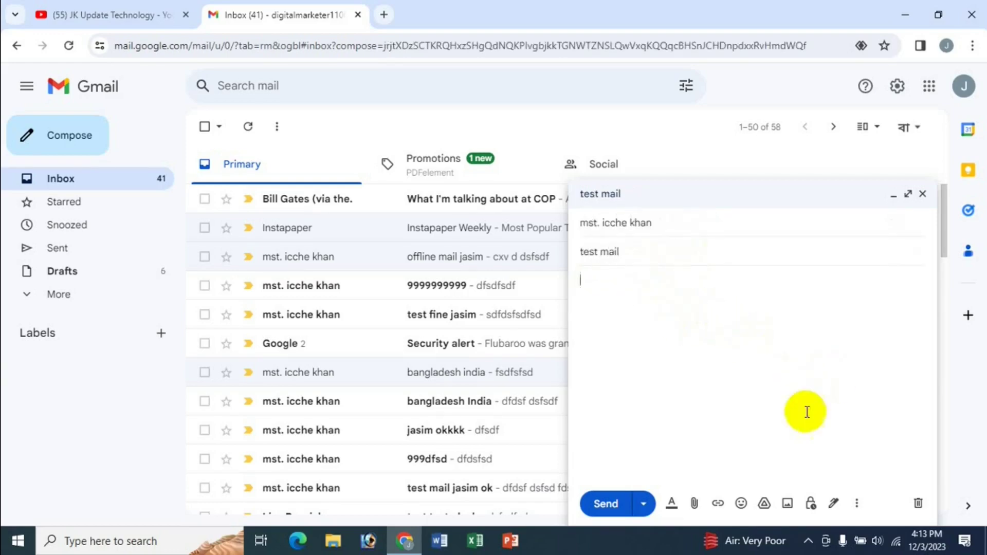
pyautogui.hotkey('ctrl', 'v')
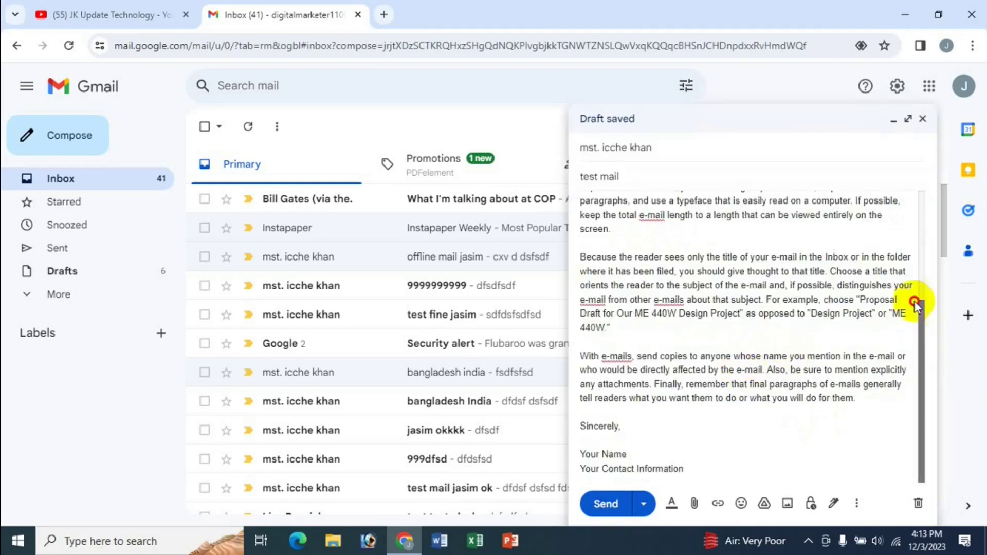
# Step: Insert the sunset Eiffel Tower photo inline between the first and second body paragraphs, and review the whole message
pyautogui.moveTo(918, 303); pyautogui.dragTo(912, 220)
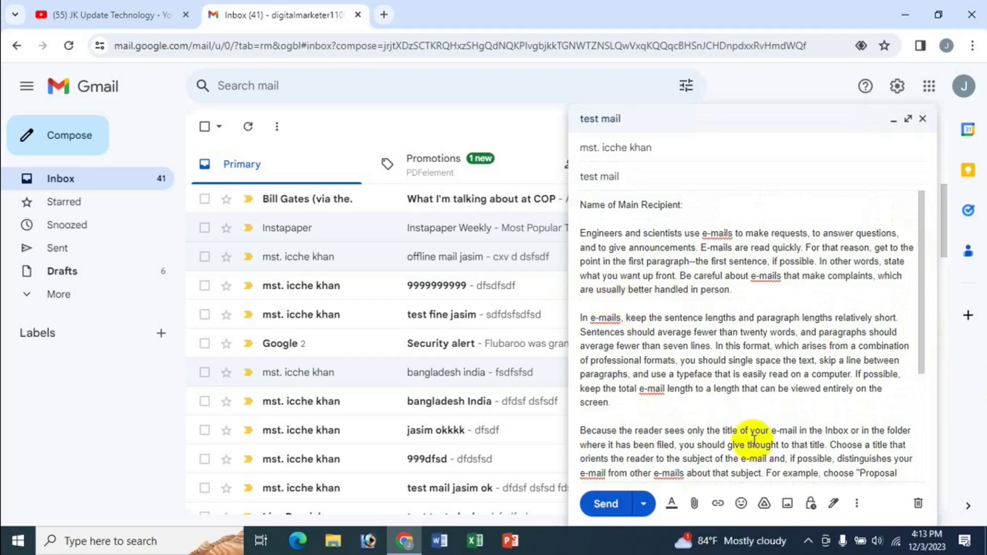
pyautogui.click(787, 503)
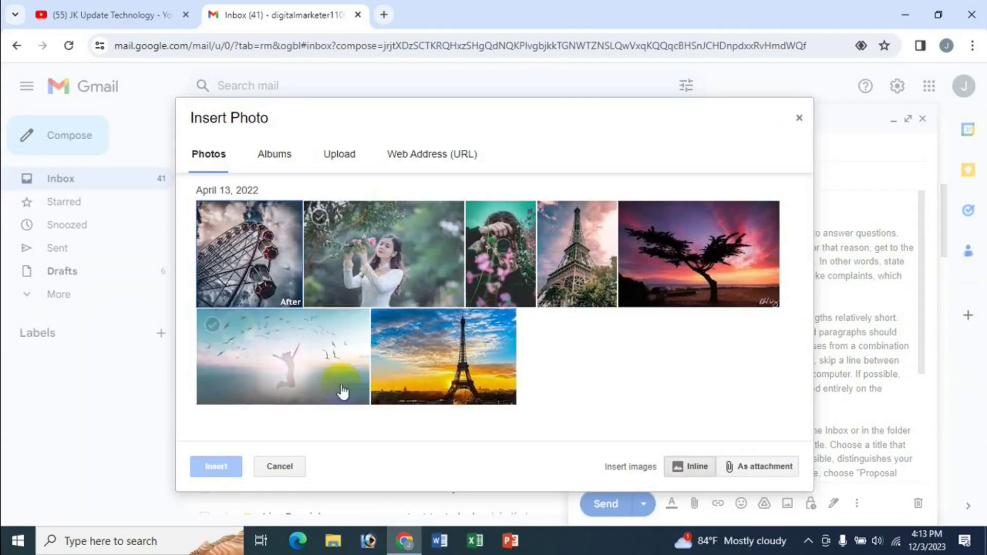
pyautogui.click(446, 379)
pyautogui.click(216, 466)
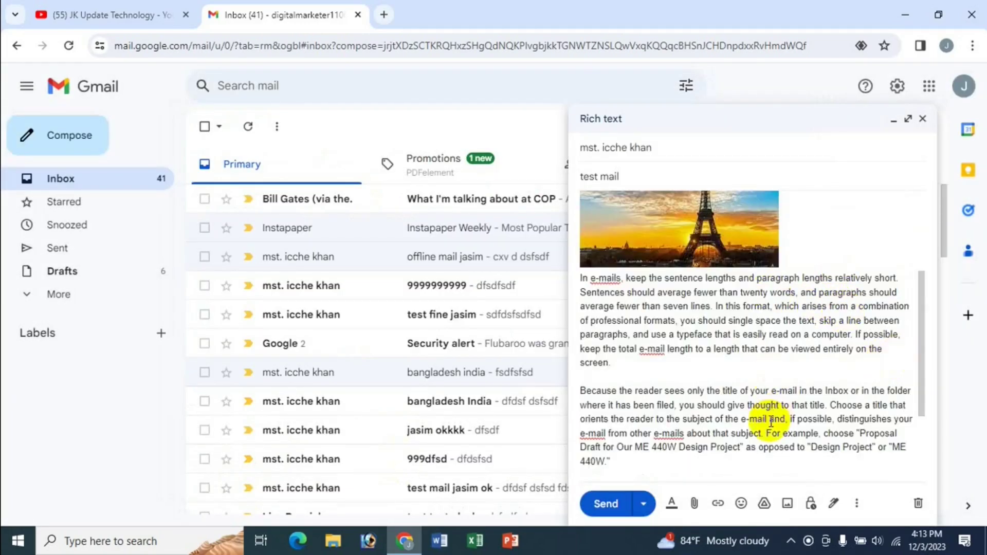
pyautogui.scroll(3, 760, 411)
pyautogui.scroll(-5, 823, 329)
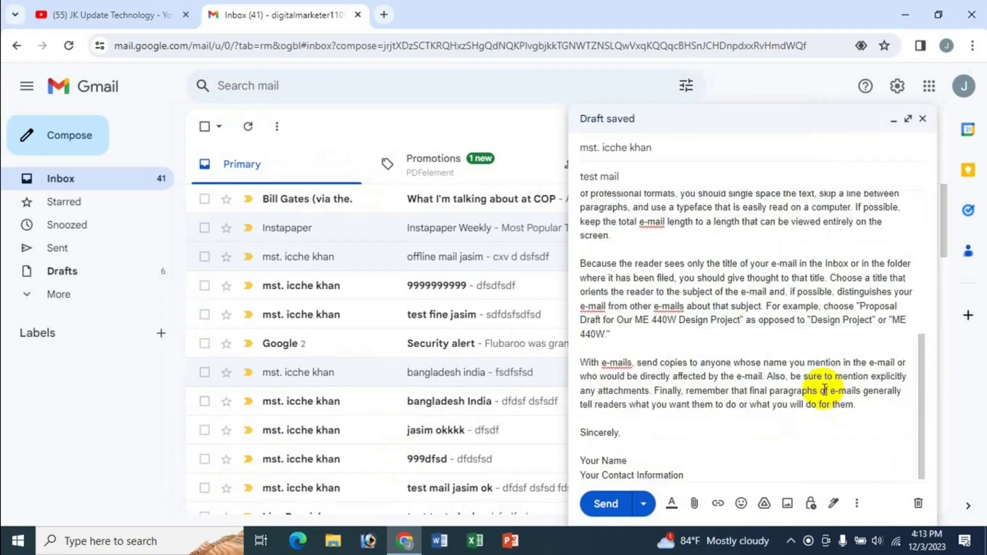
pyautogui.scroll(5, 721, 329)
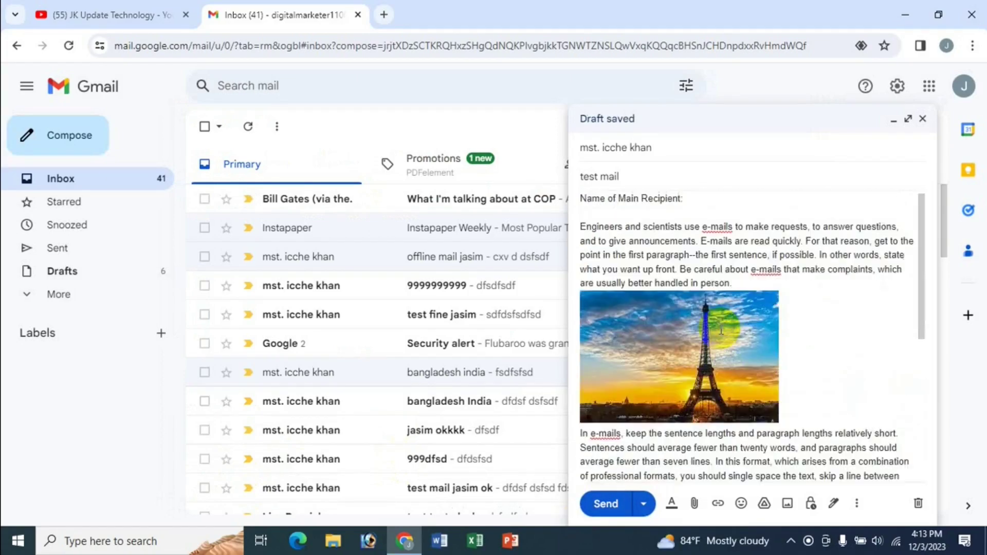
pyautogui.scroll(1, 814, 389)
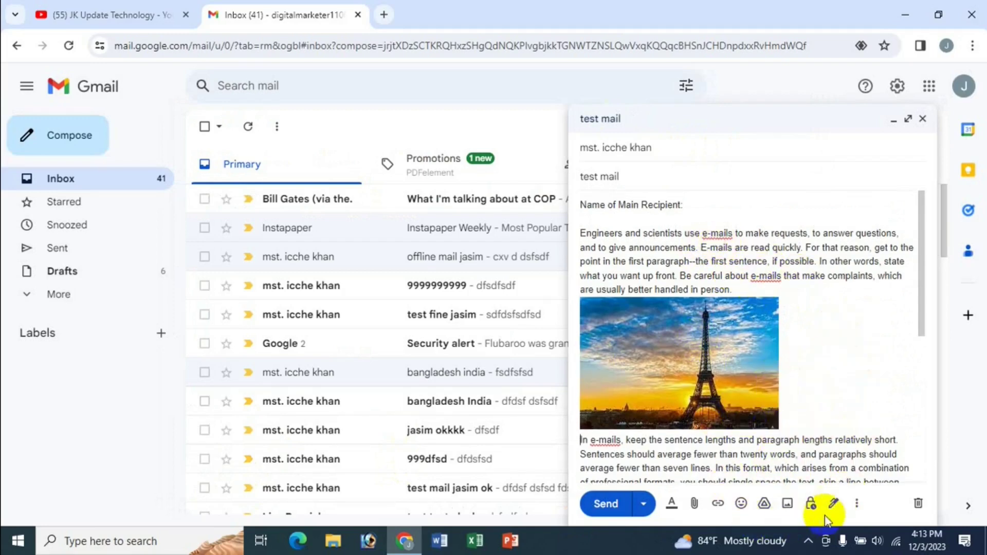
# Step: Open the print preview of the test mail draft and choose Microsoft Print to PDF as the destination
pyautogui.click(857, 505)
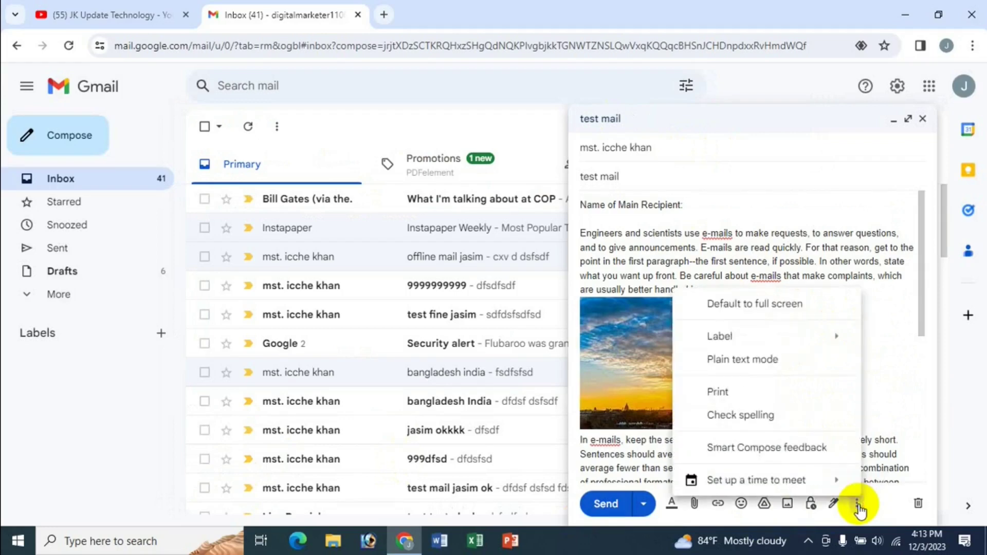
pyautogui.click(713, 392)
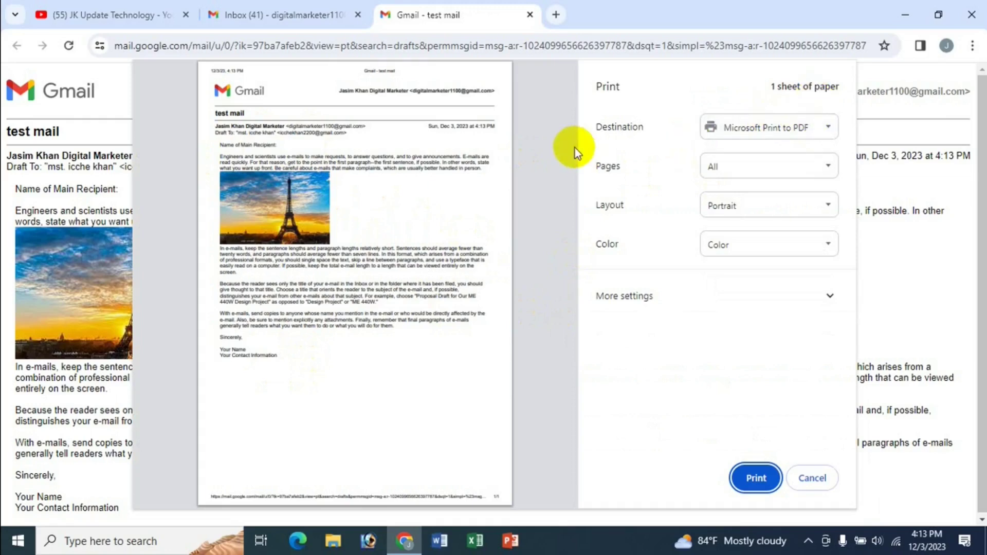
pyautogui.click(791, 132)
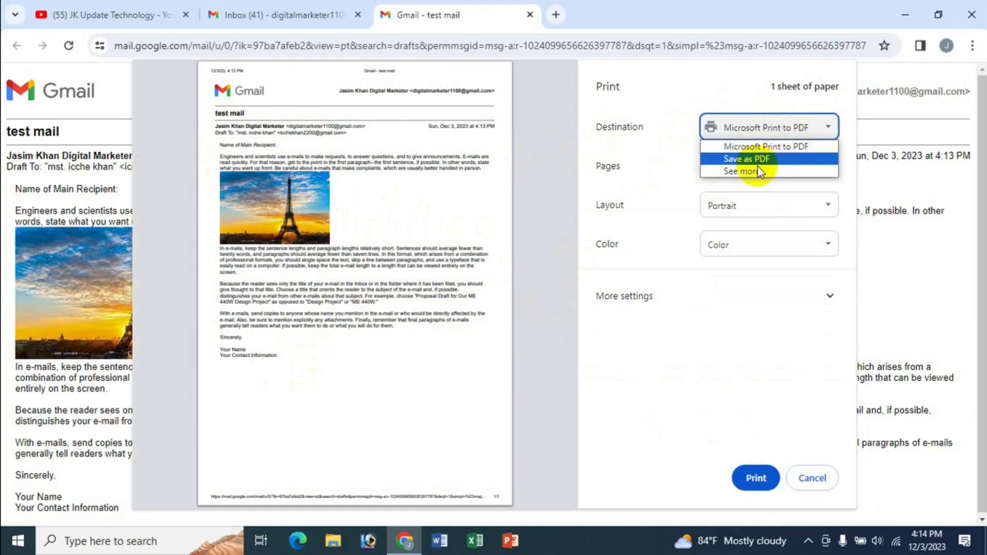
pyautogui.click(781, 148)
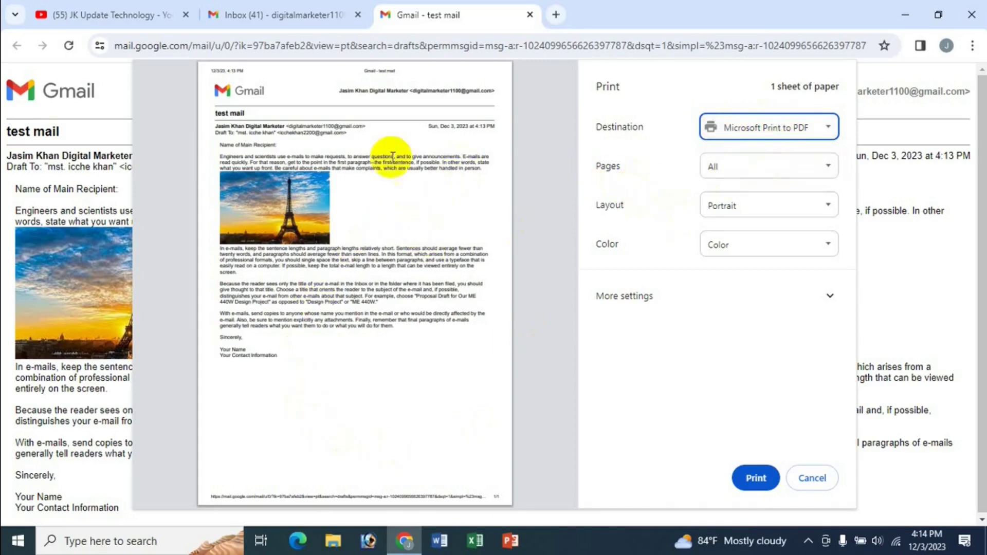
# Step: Try the custom page range 1,3-6,9 for the printout, and return the pages setting to All
pyautogui.click(819, 168)
pyautogui.click(722, 197)
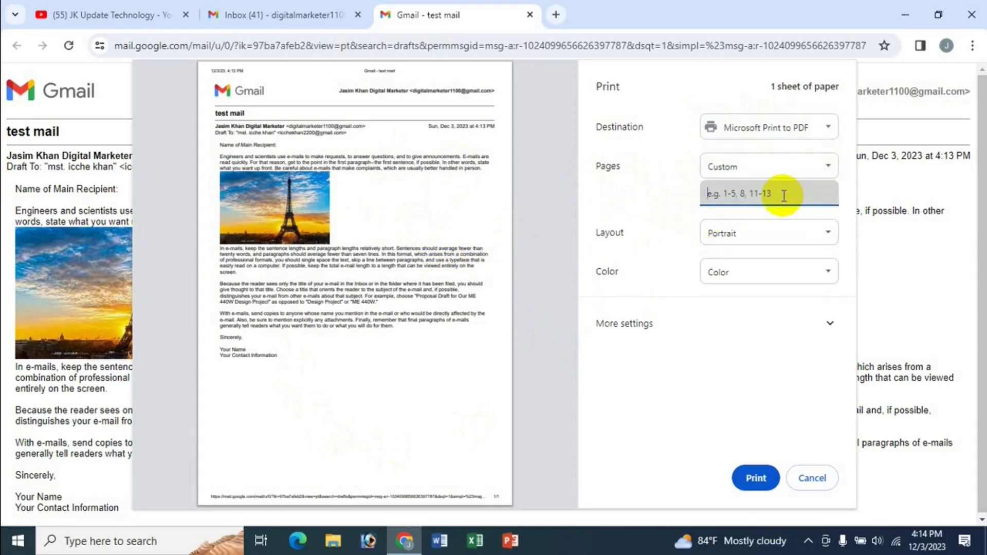
pyautogui.write('1,3-6,9')
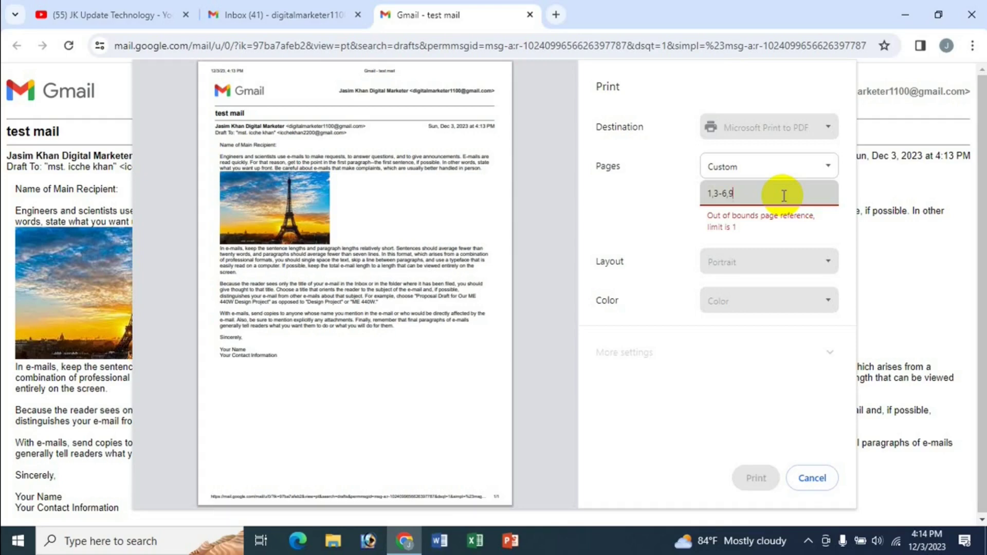
pyautogui.click(764, 166)
pyautogui.click(747, 188)
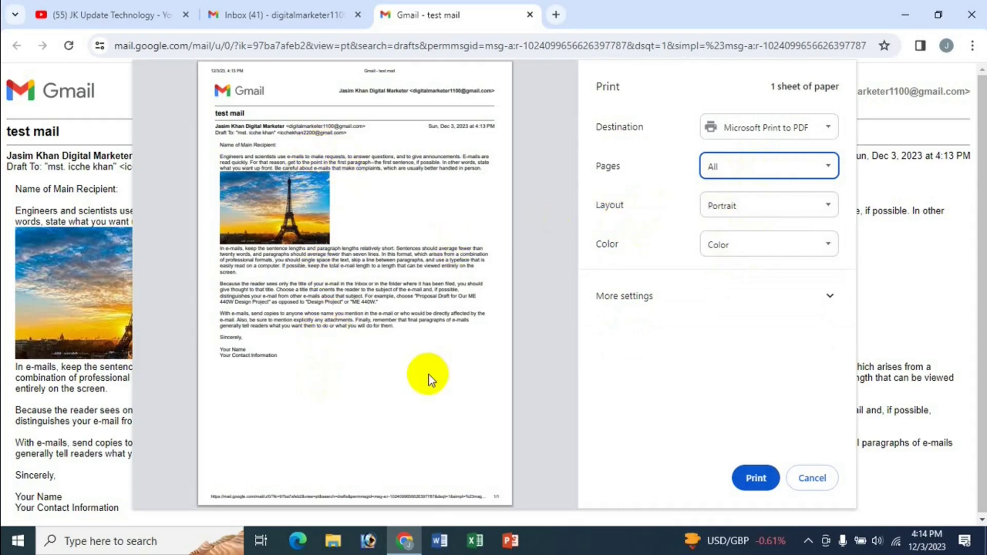
# Step: Preview the printout in Landscape layout and switch it back to Portrait
pyautogui.click(774, 207)
pyautogui.click(734, 239)
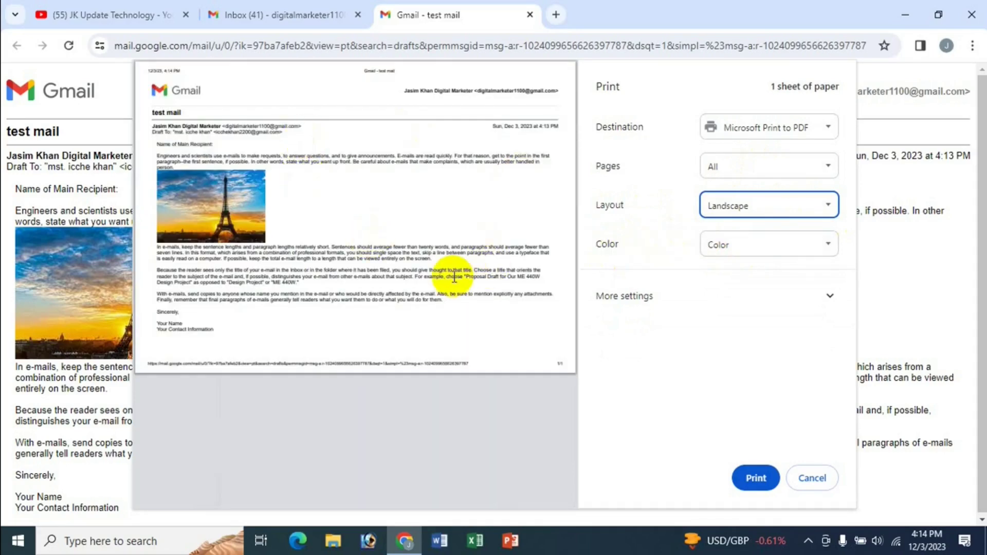
pyautogui.click(753, 208)
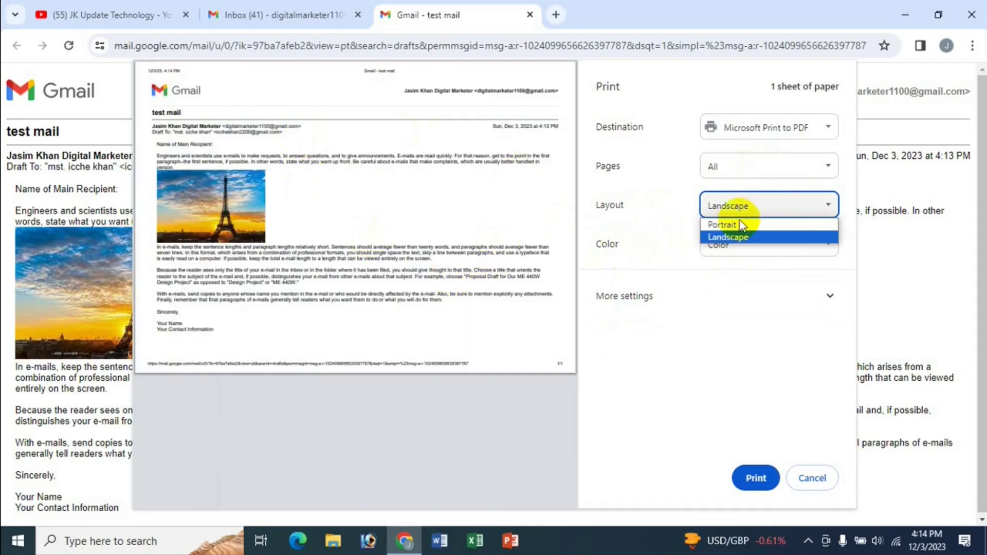
pyautogui.click(741, 225)
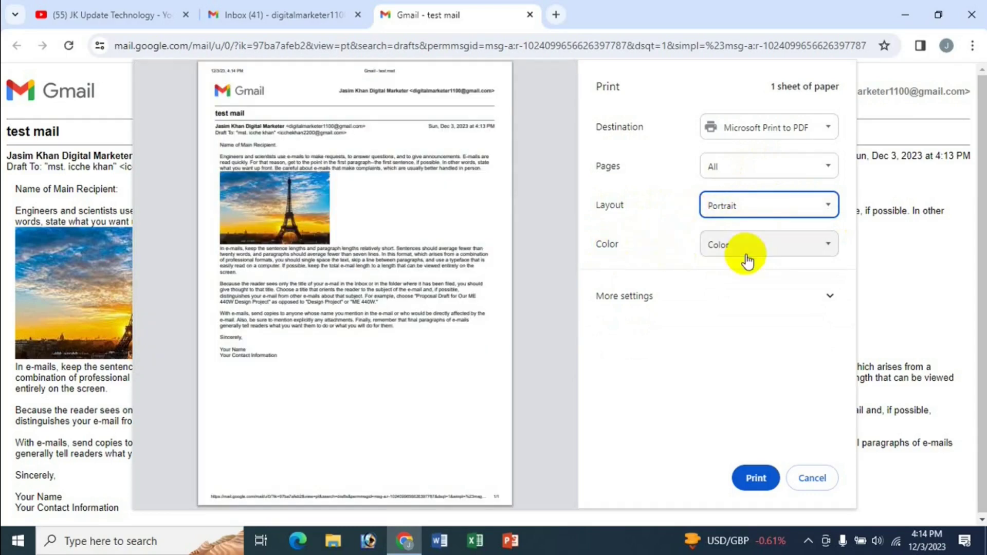
# Step: Set the printout's color mode to Black and white
pyautogui.click(750, 252)
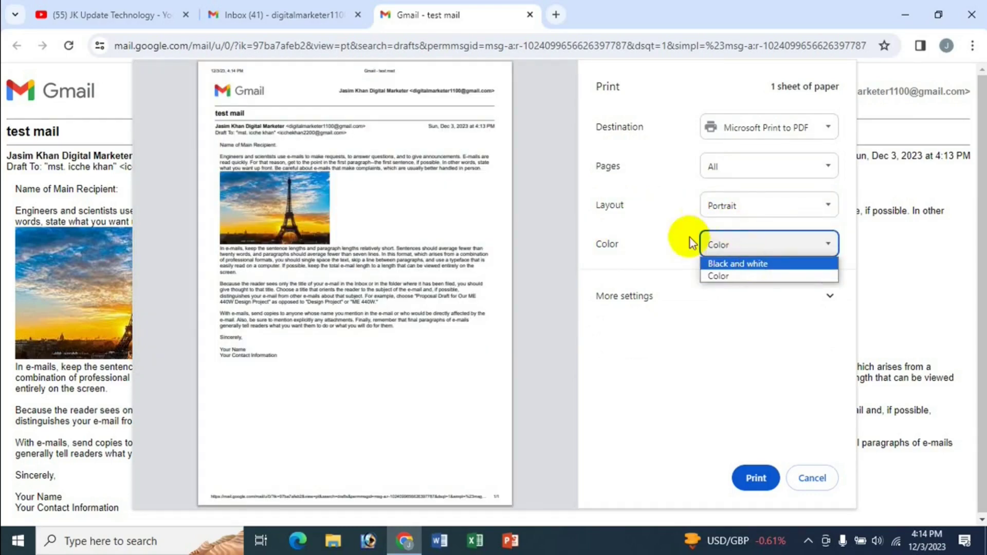
pyautogui.click(667, 223)
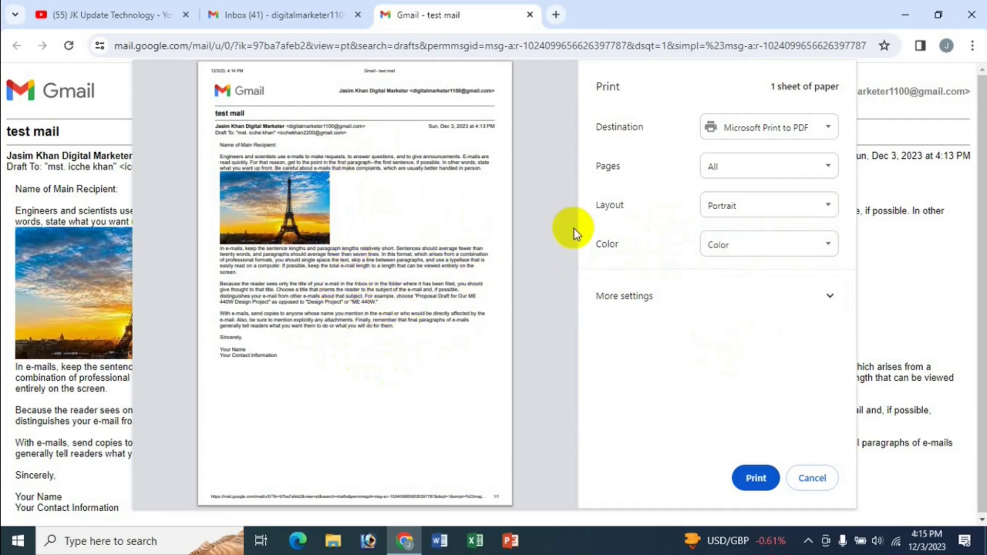
pyautogui.click(746, 246)
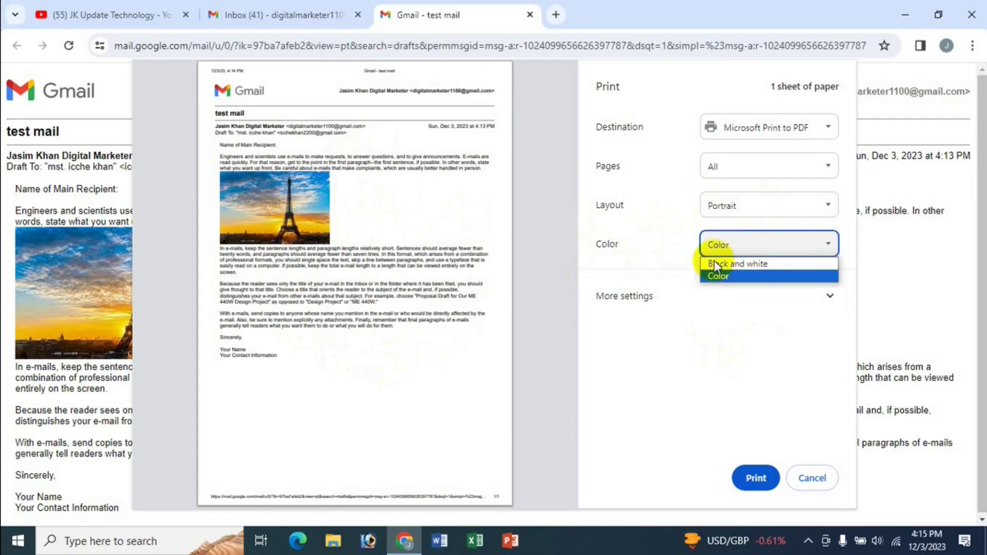
pyautogui.click(746, 264)
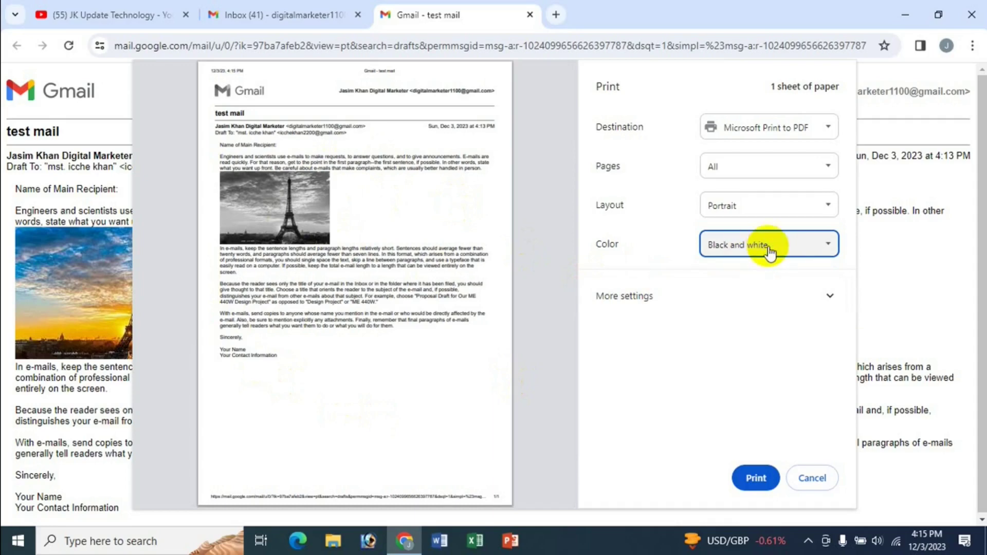
# Step: Expand the additional print settings and choose A4 as the paper size
pyautogui.click(828, 303)
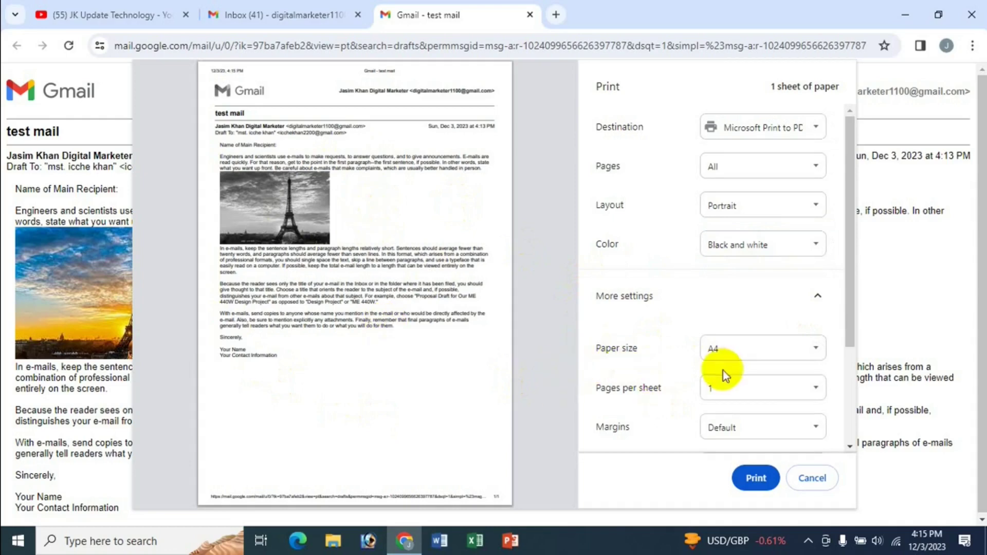
pyautogui.click(747, 354)
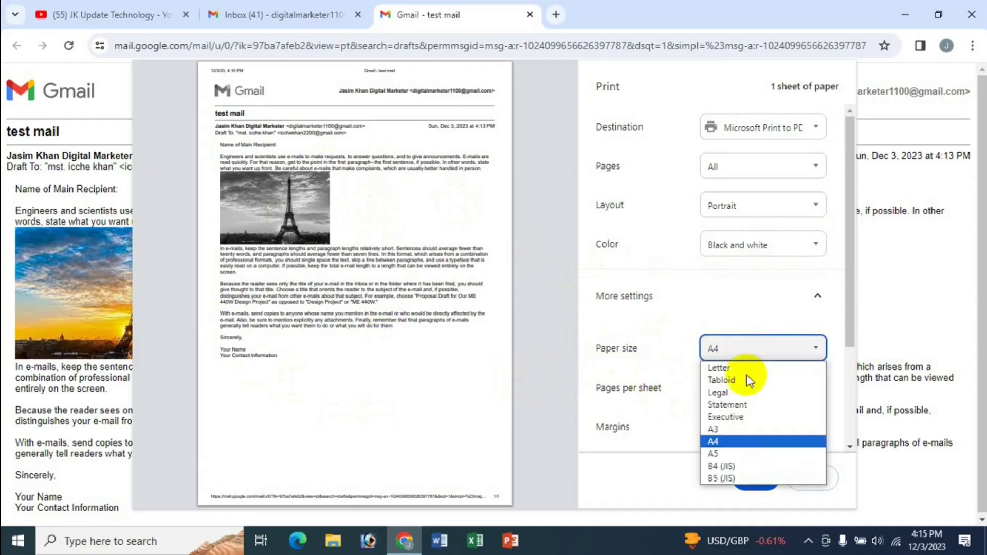
pyautogui.click(729, 449)
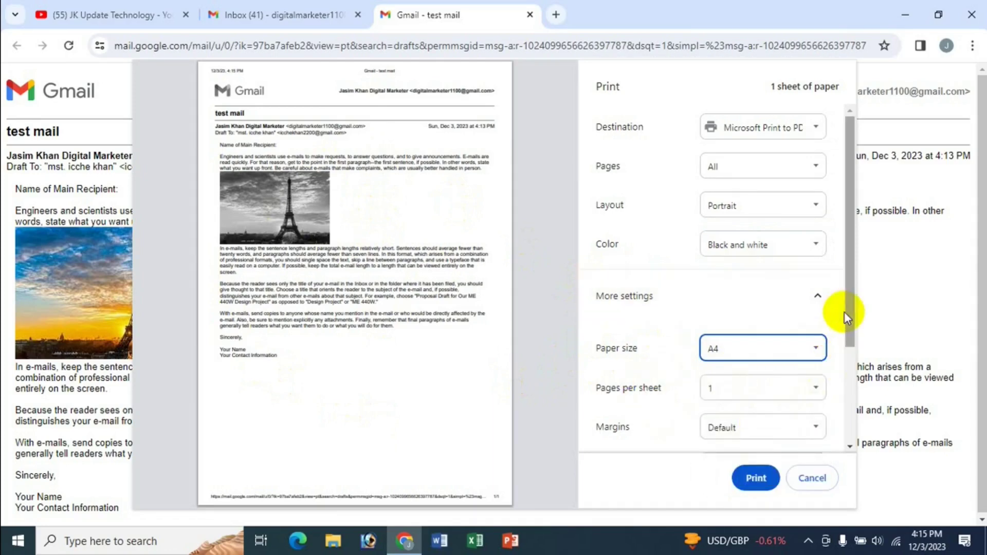
# Step: Preview the printout with 2 and 4 pages per sheet, and return it to 1 page per sheet
pyautogui.scroll(-3, 850, 335)
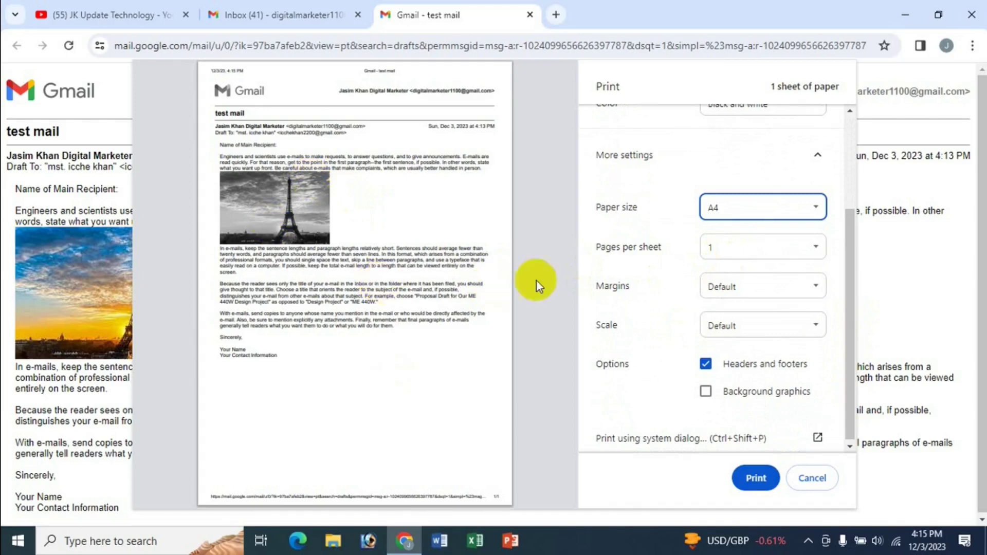
pyautogui.click(748, 252)
pyautogui.click(727, 280)
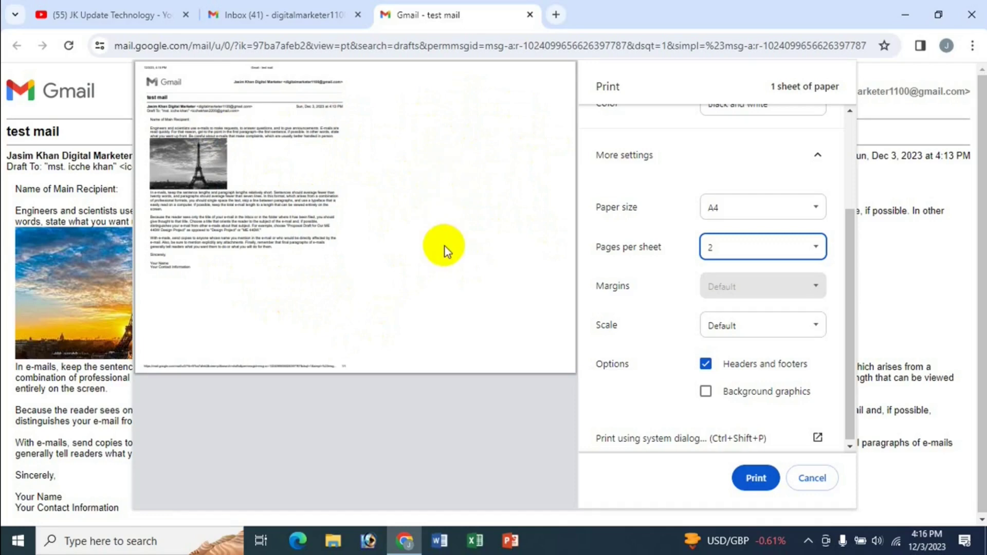
pyautogui.click(749, 248)
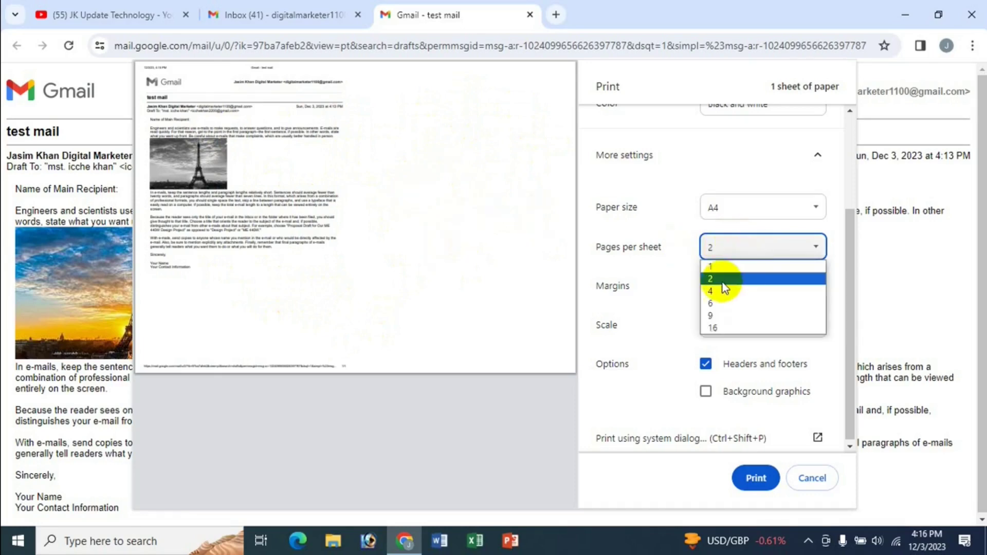
pyautogui.click(723, 289)
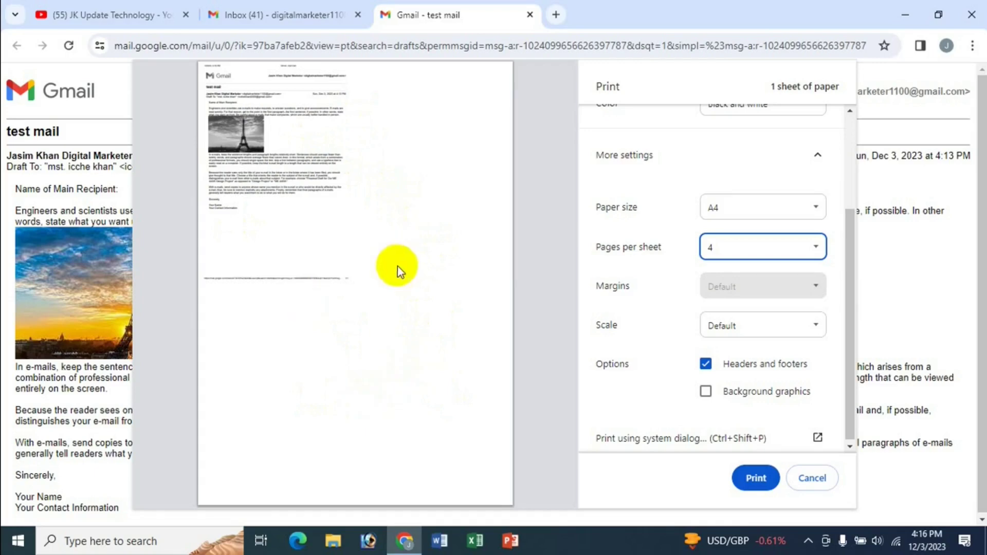
pyautogui.click(743, 260)
pyautogui.click(733, 267)
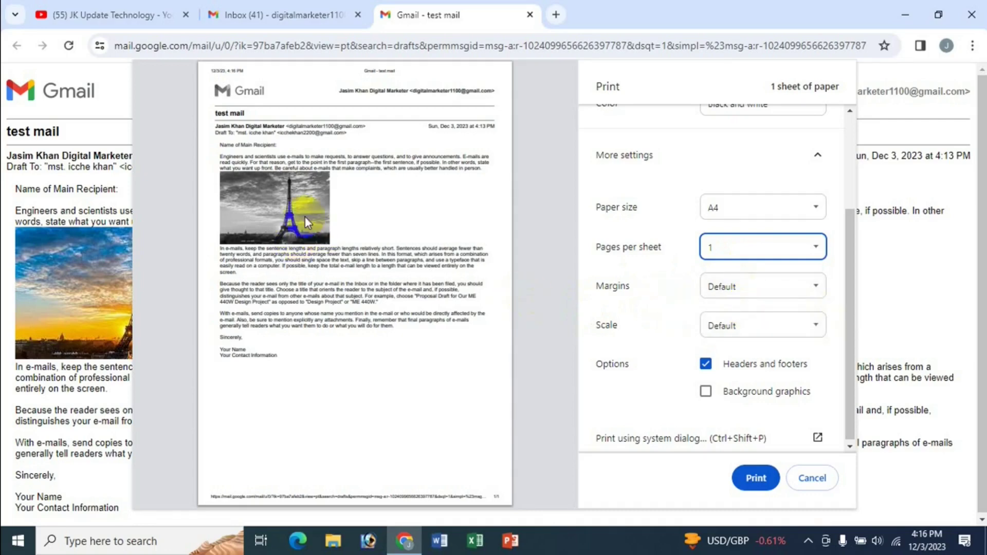
# Step: Keep the Default margins, and preview the printout at a custom scale of 50 before returning the scale to Default
pyautogui.click(756, 289)
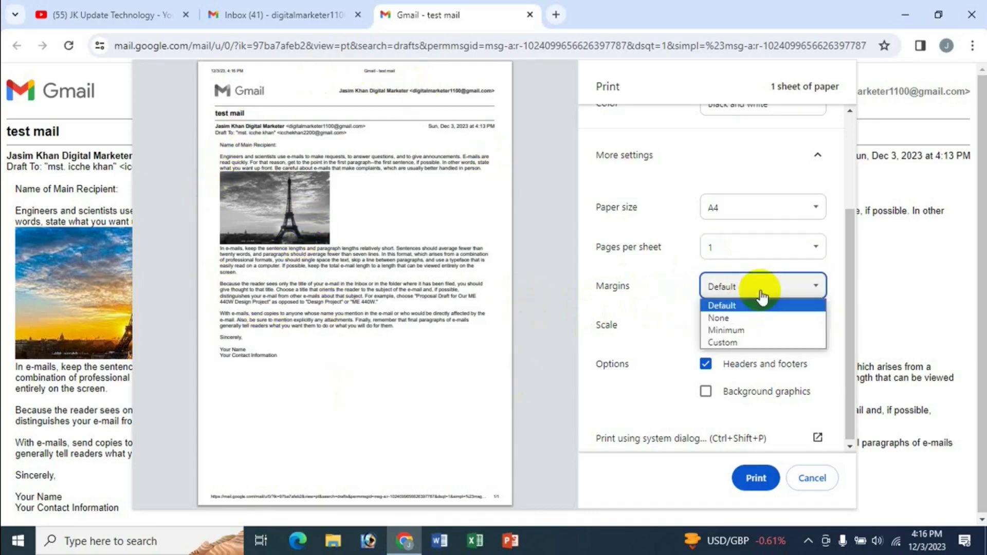
pyautogui.click(739, 307)
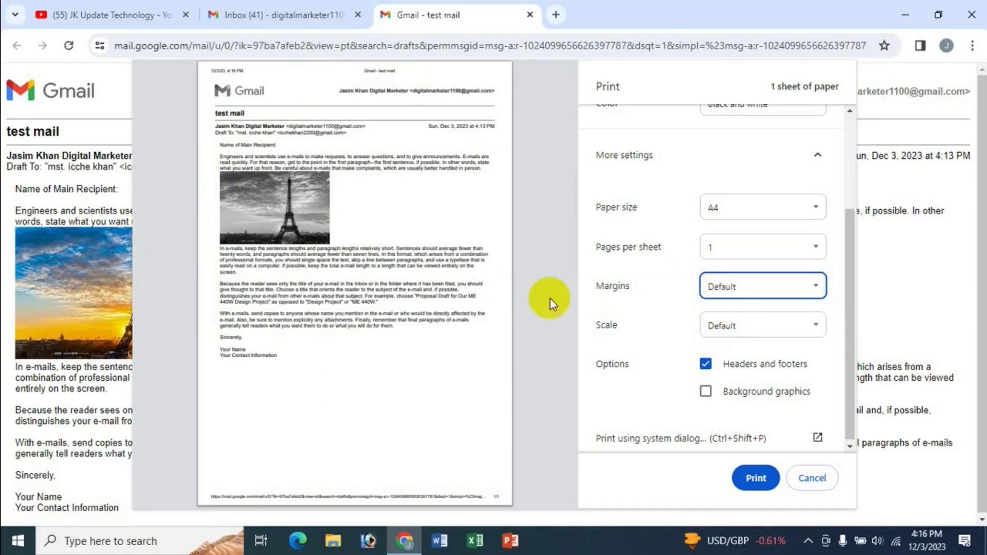
pyautogui.click(794, 327)
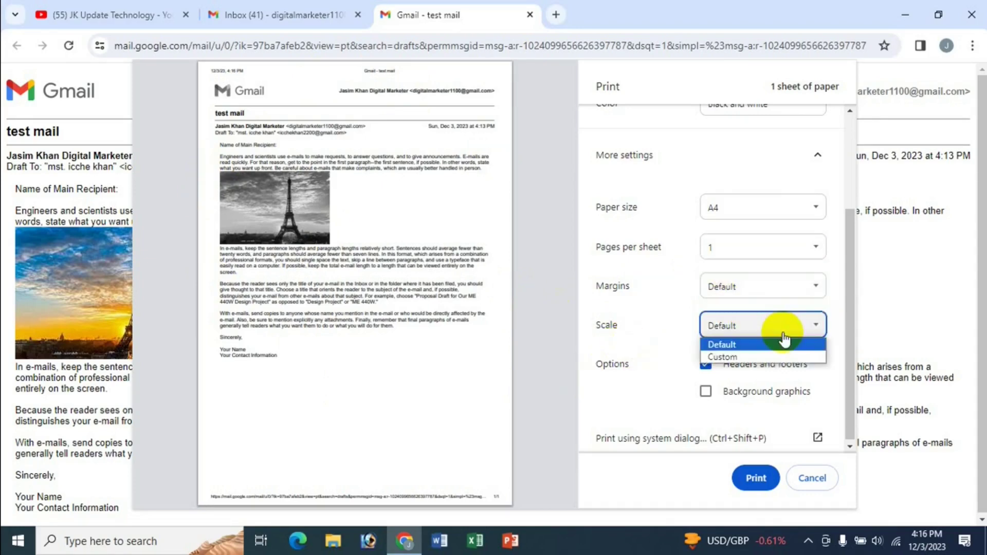
pyautogui.click(734, 357)
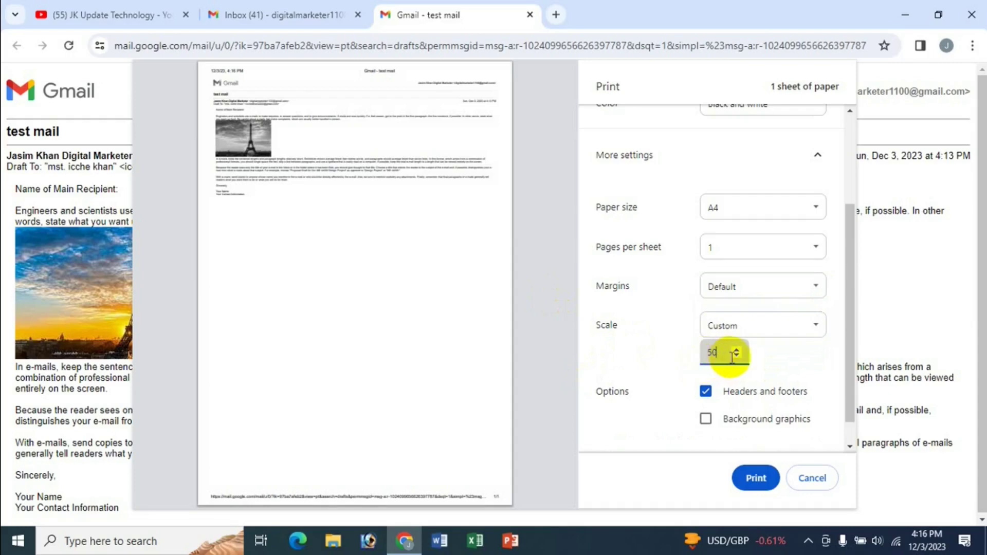
pyautogui.click(766, 331)
pyautogui.click(735, 345)
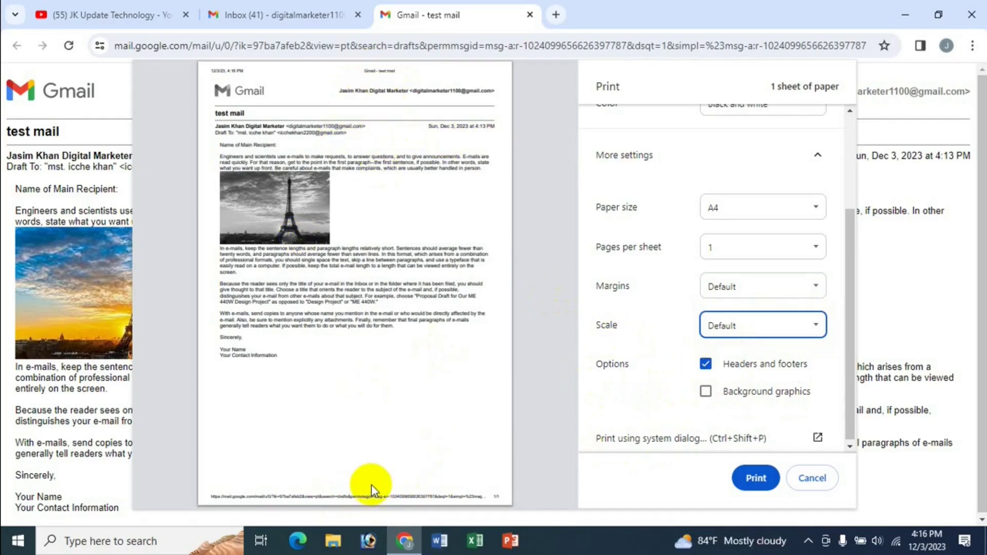
# Step: Preview the printout without headers and footers, and turn them back on
pyautogui.click(727, 366)
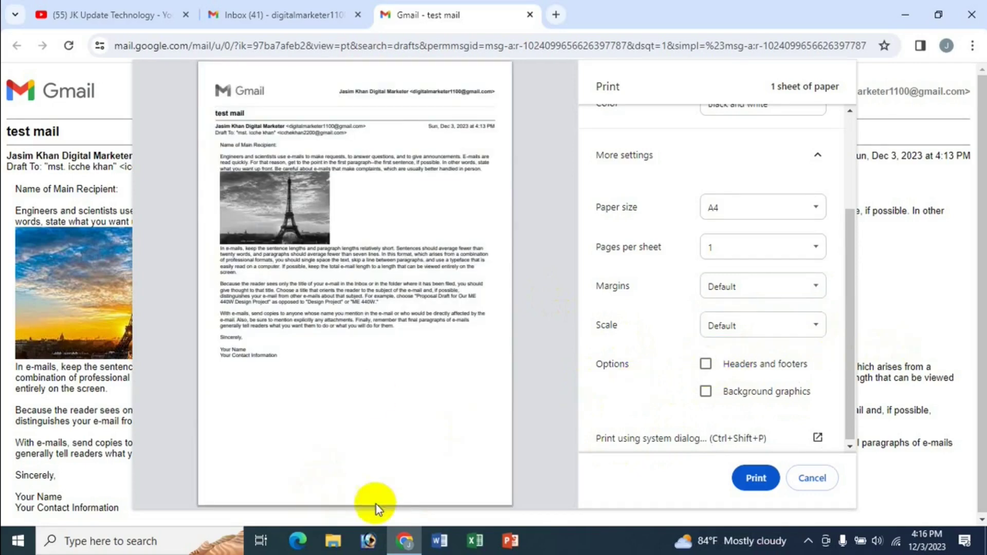
pyautogui.click(706, 366)
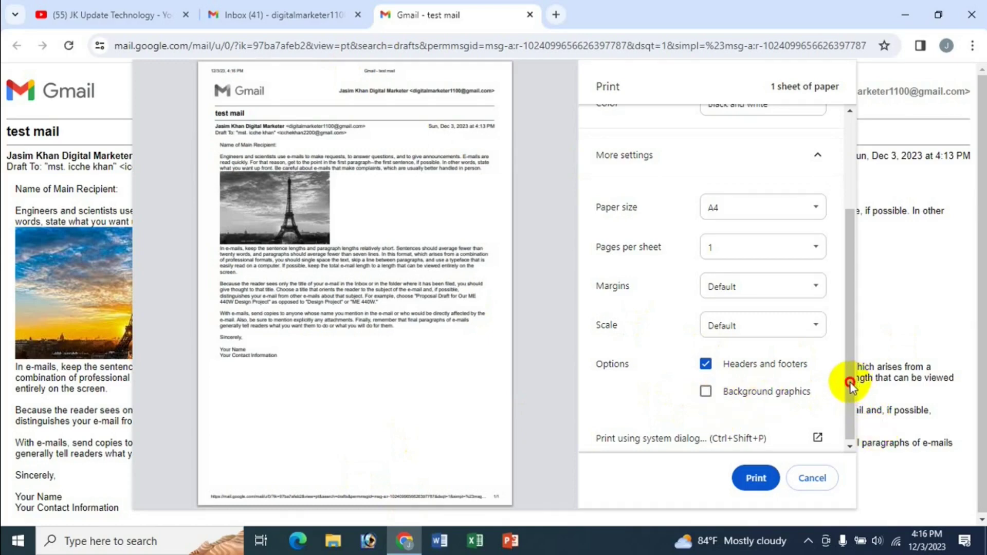
pyautogui.moveTo(850, 395); pyautogui.dragTo(850, 395)
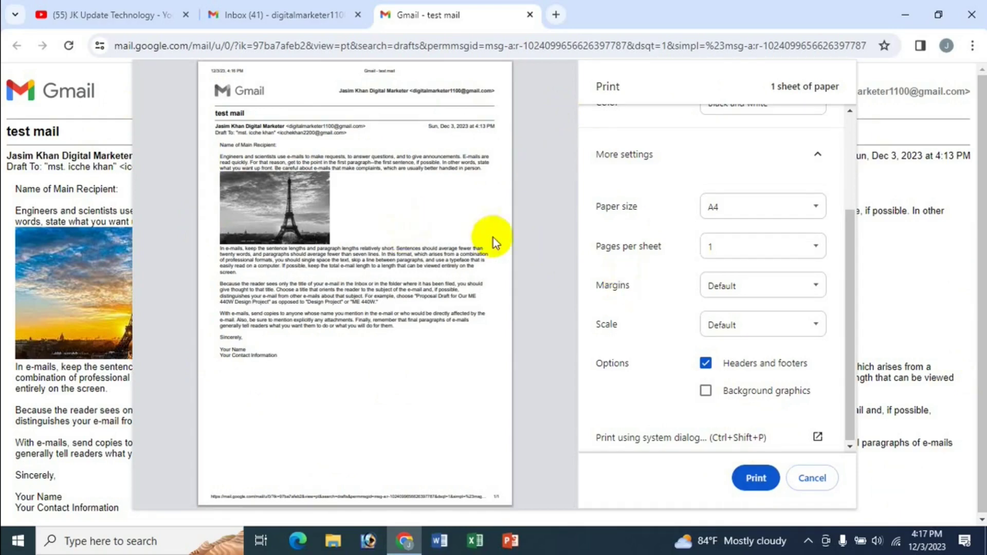
# Step: Return to the inbox to view the "test mail" draft, and switch to the YouTube channel page
pyautogui.click(290, 15)
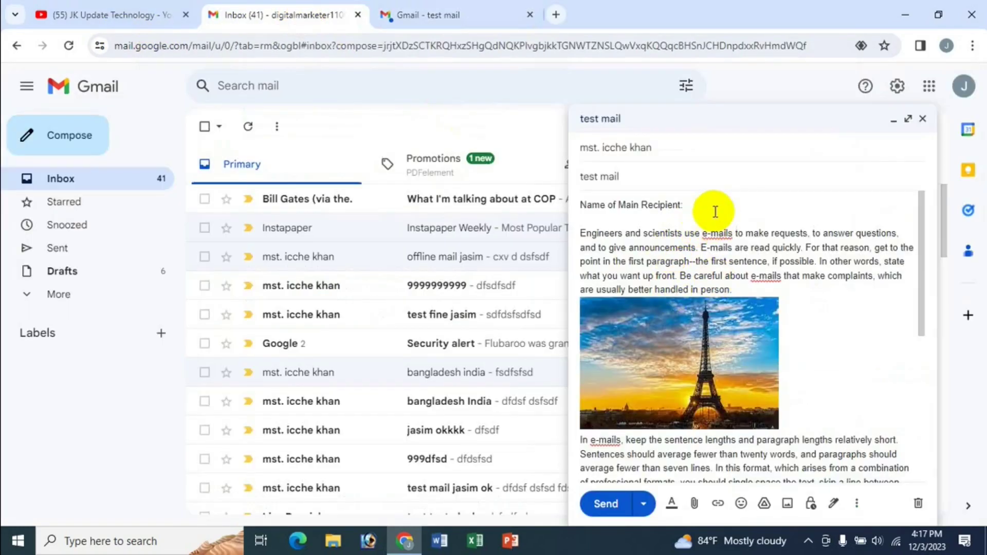
pyautogui.click(611, 399)
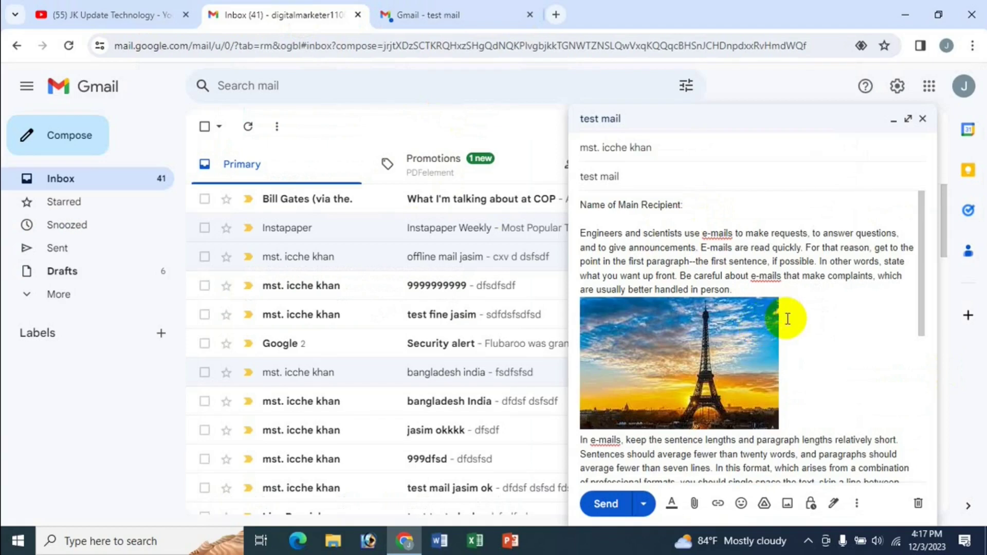
pyautogui.click(79, 15)
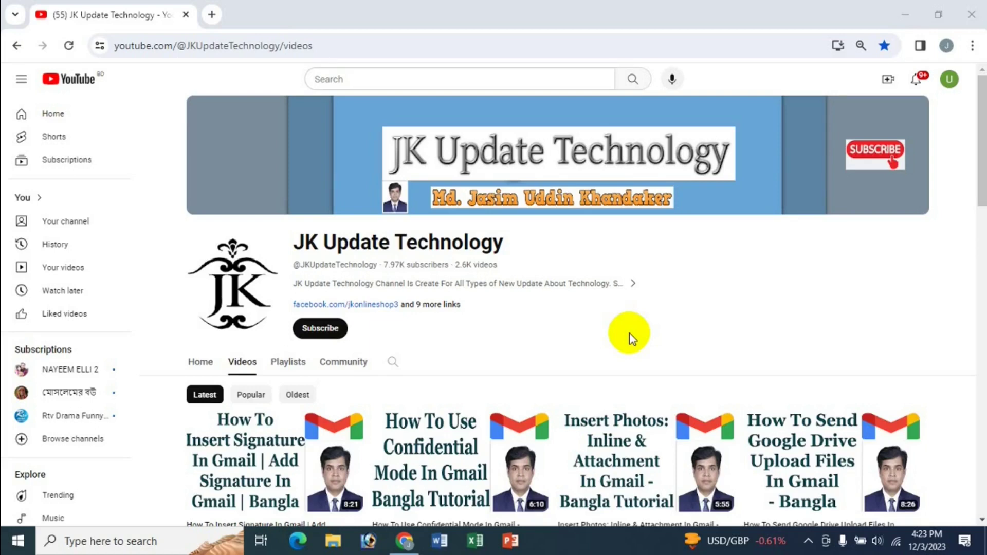
# Step: Open the Gmail inbox in a new browser tab
pyautogui.click(215, 15)
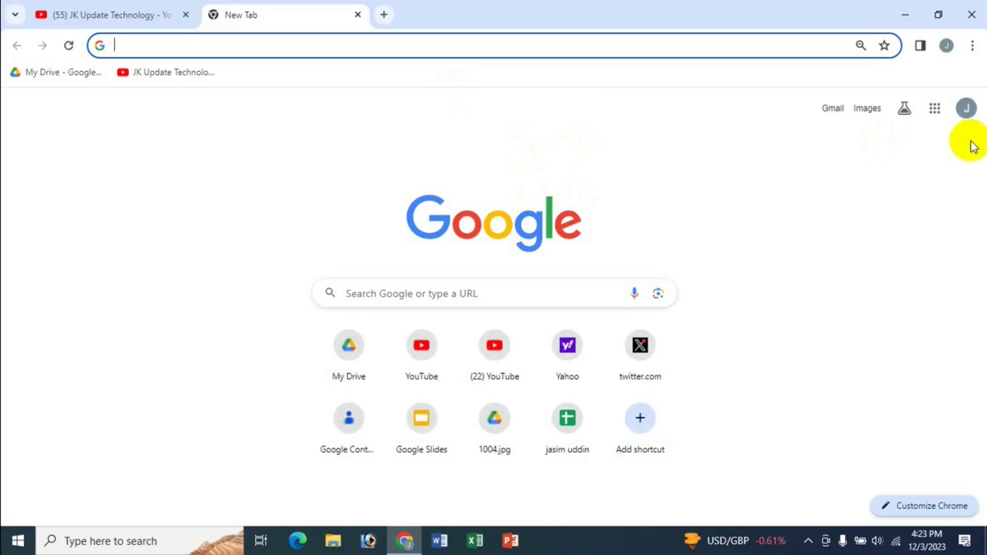
pyautogui.click(934, 108)
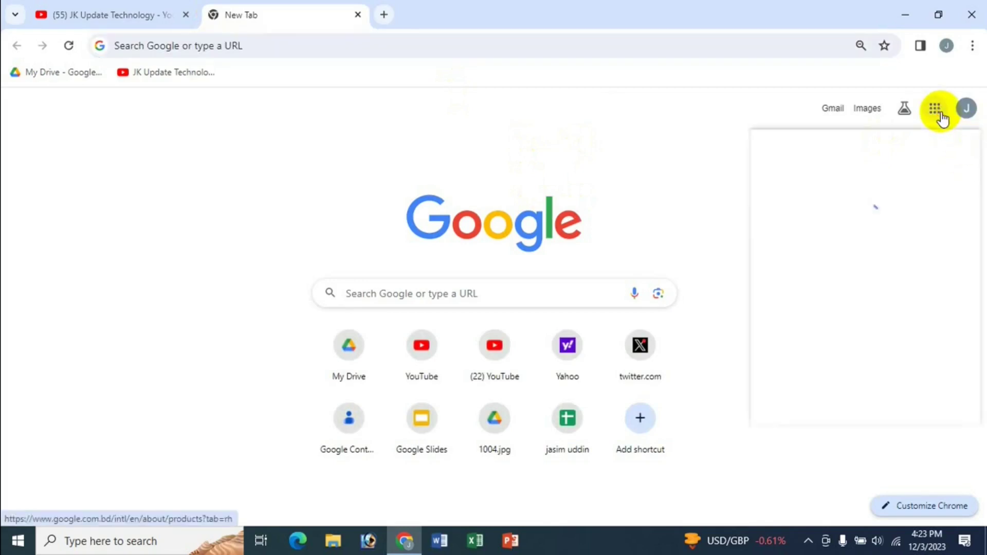
pyautogui.click(675, 155)
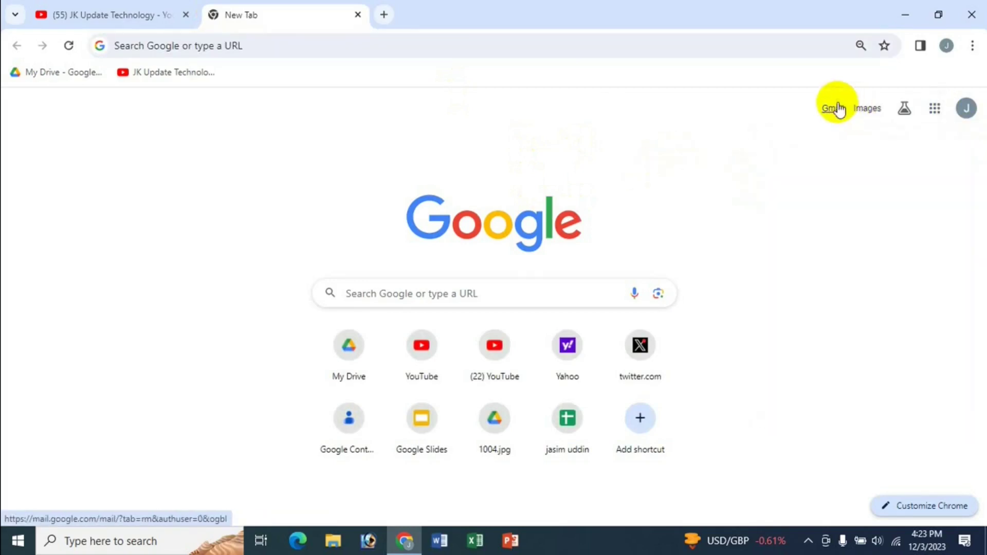
pyautogui.click(836, 109)
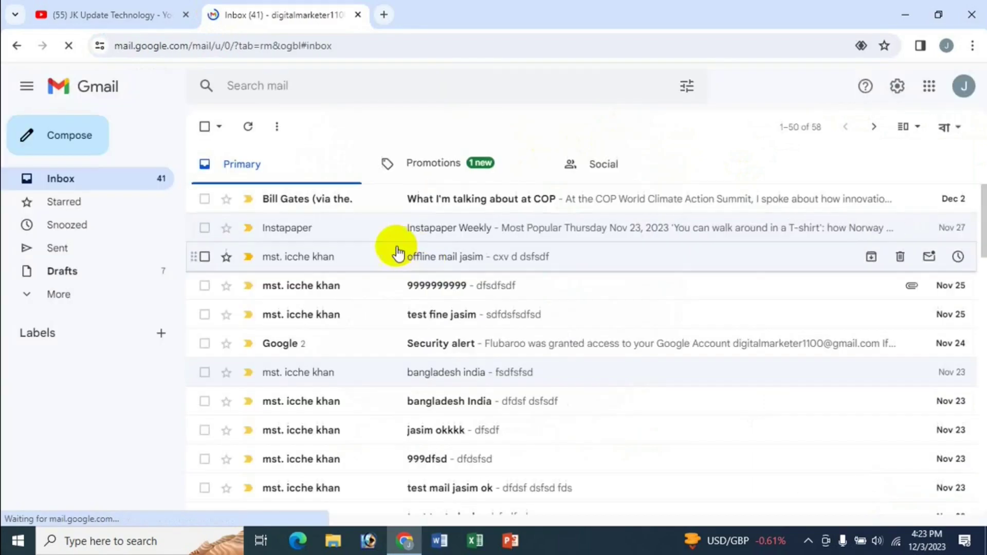
# Step: Compose a message to the saved contact with the subject "fsdf" and two sample paragraphs about writing e-mails, including misspelled words
pyautogui.click(74, 143)
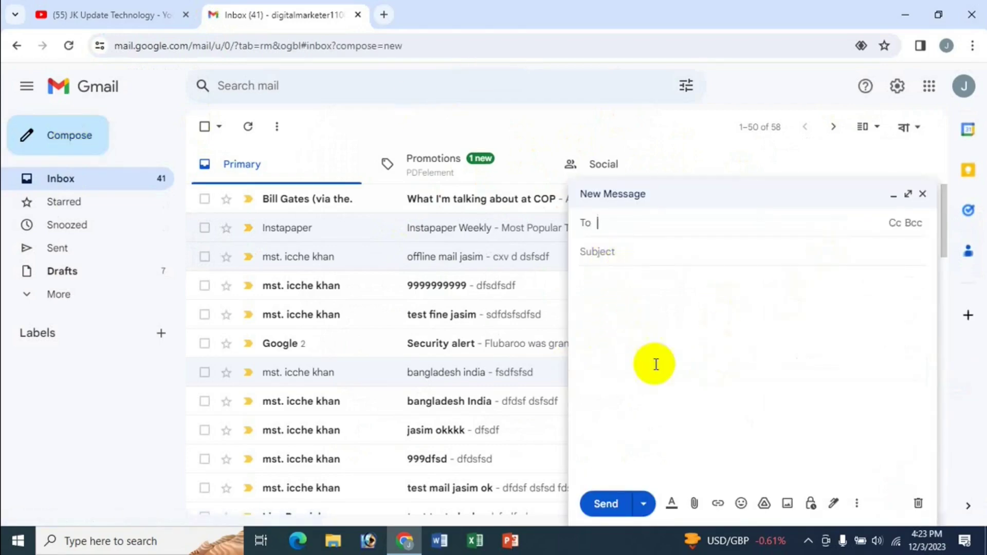
pyautogui.write('i')
pyautogui.click(646, 260)
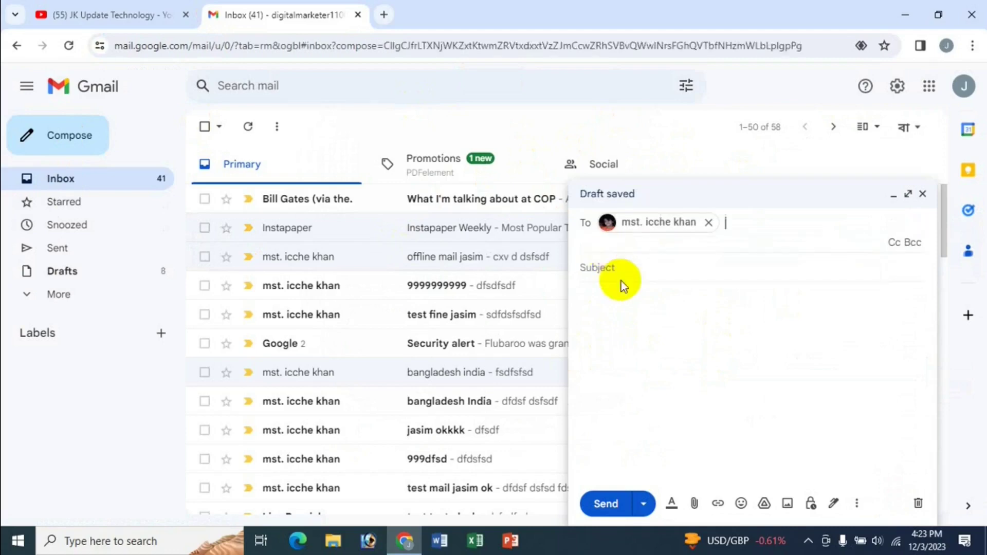
pyautogui.click(620, 274)
pyautogui.write('fsdf')
pyautogui.click(756, 440)
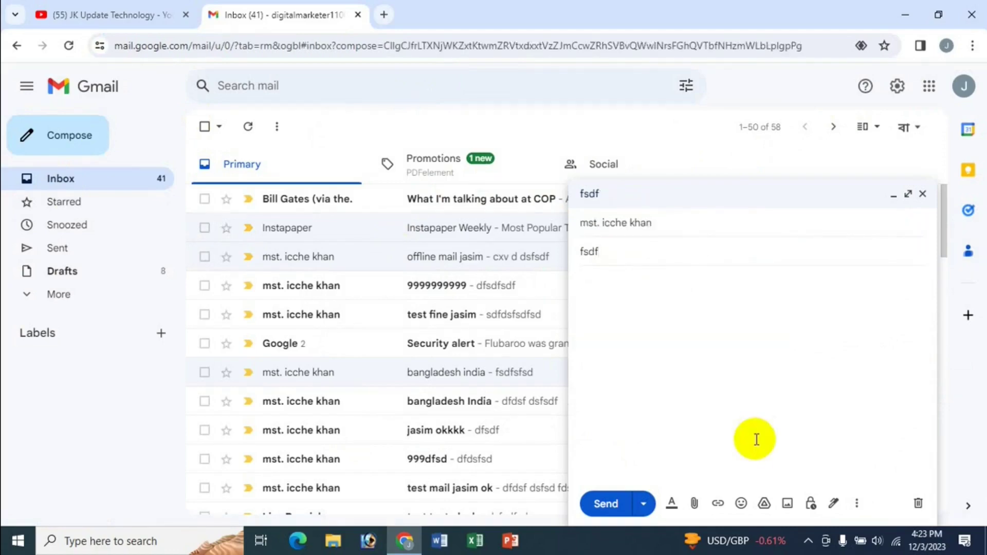
pyautogui.write('Hello Hamid  Enginers and scientists use e-mails to make requests, to answer questions, and to give announcements. E-mails are read quickly. For that reason, get to the point in the first paragraph--the first sentence, if possible. In other words, state what you want up front. Be careful about e-mails that make complints, which are usually better handle in person.  In e-mails, keep the sentence lengths and pargraph lengths relatively short. Sentences should average fewer than twenty words, and paragraphs should average fewer than seven lines. In this format, which arises from a combination of professional formats, you should single space the text, skip a line between paragraphs, and use a typeface that is easily read on a computer. If possible, keep the total e-mail length to a length that can be viewed entirely on the screen.')
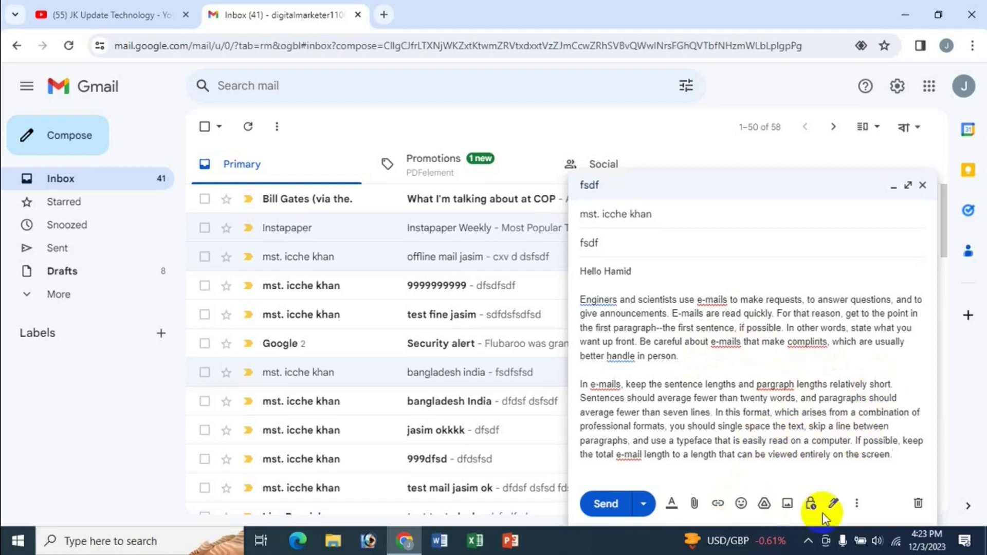
# Step: Run the spelling check on the draft and correct "Enginers" to "Engineers"
pyautogui.click(857, 505)
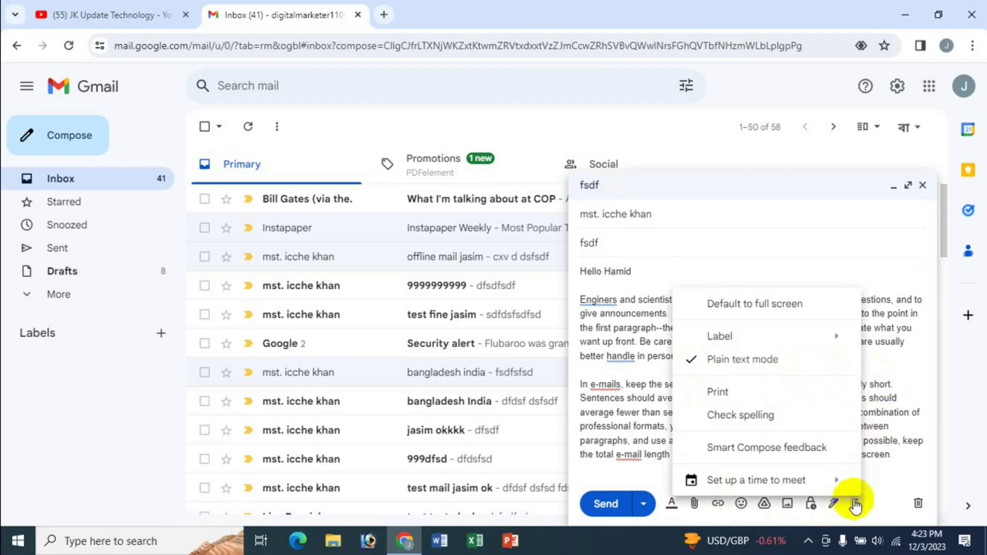
pyautogui.click(741, 416)
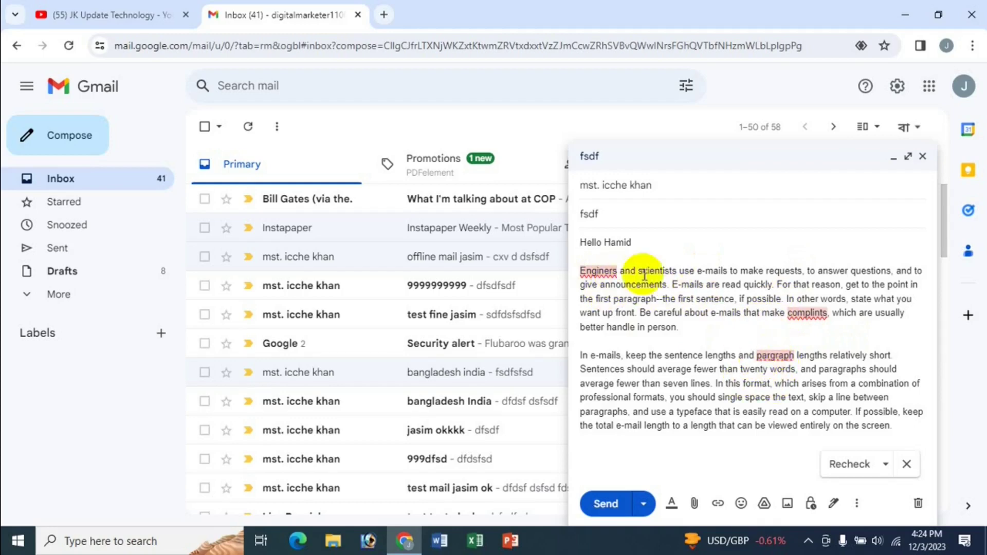
pyautogui.click(602, 271)
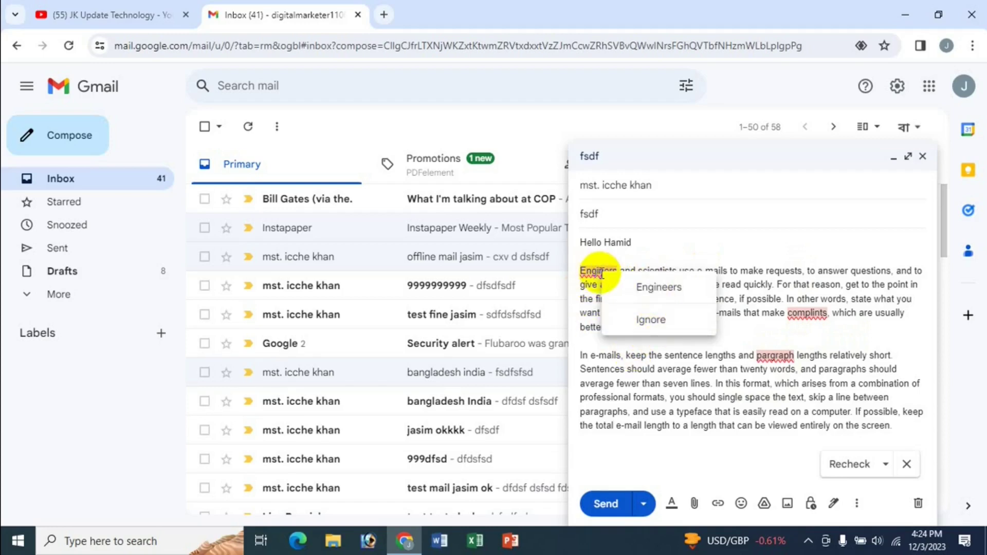
pyautogui.click(653, 287)
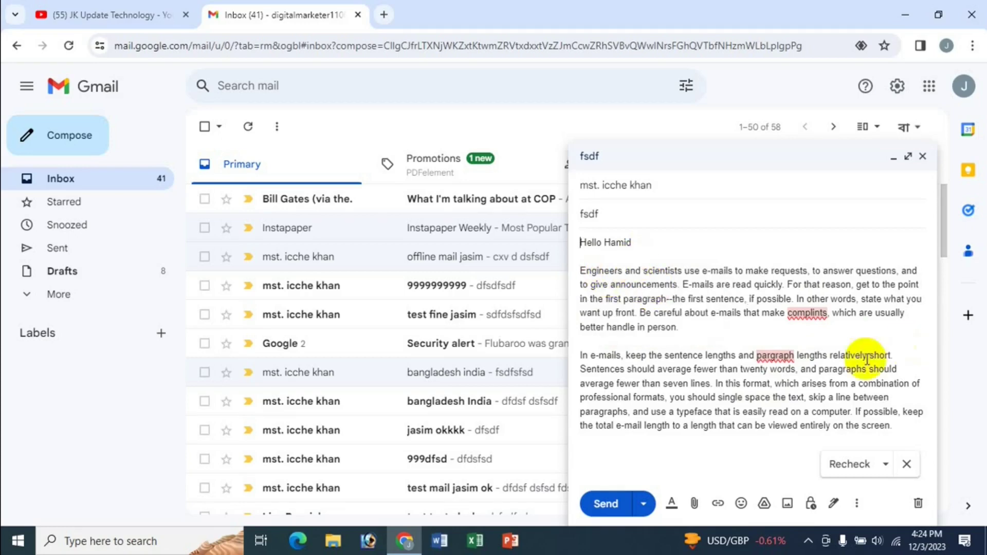
# Step: Ignore the flagged word "complints" and correct "pargraph" to "paragraph" in the second paragraph
pyautogui.click(807, 315)
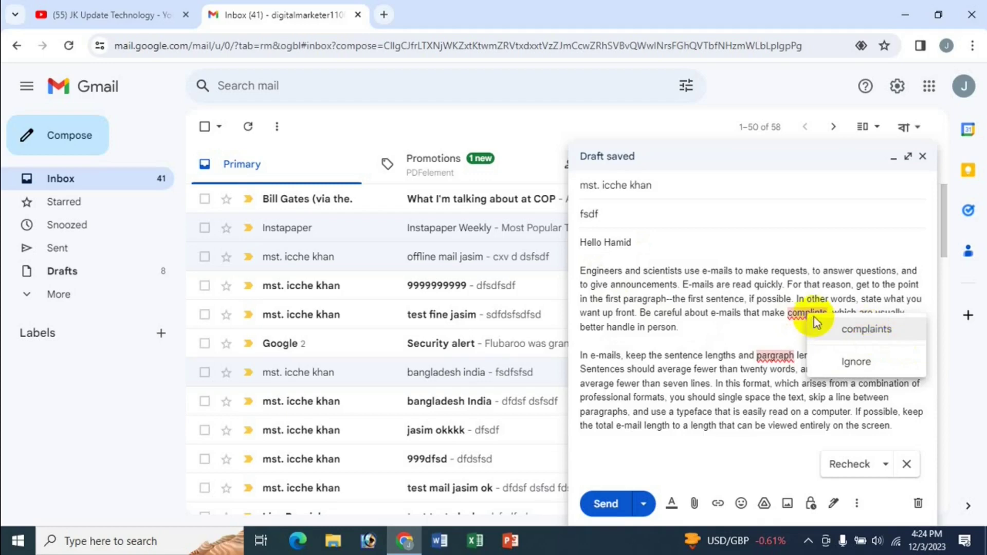
pyautogui.click(864, 363)
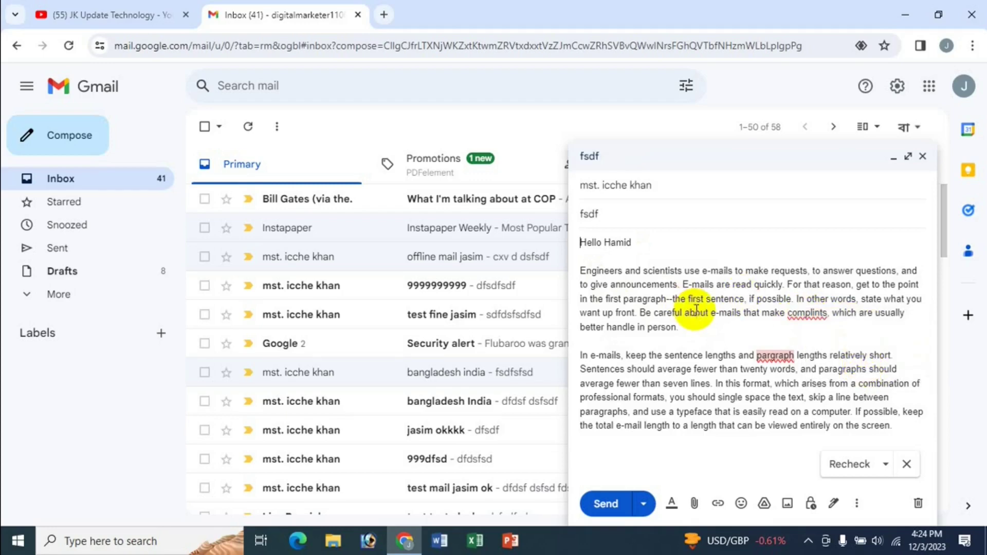
pyautogui.click(766, 355)
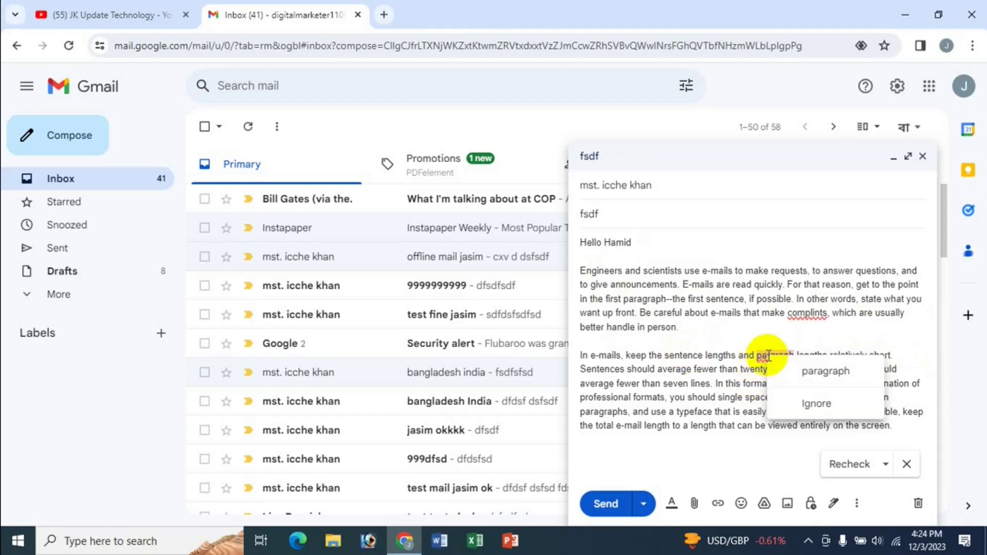
pyautogui.click(821, 381)
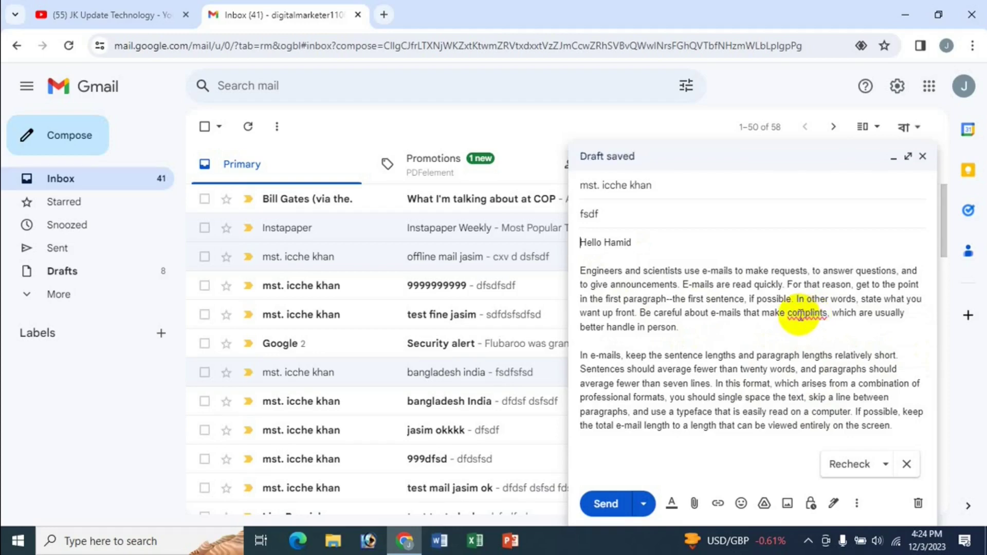
# Step: Replace "complints" with the browser's suggested spelling "complaints", and switch to the YouTube channel page
pyautogui.rightClick(801, 316)
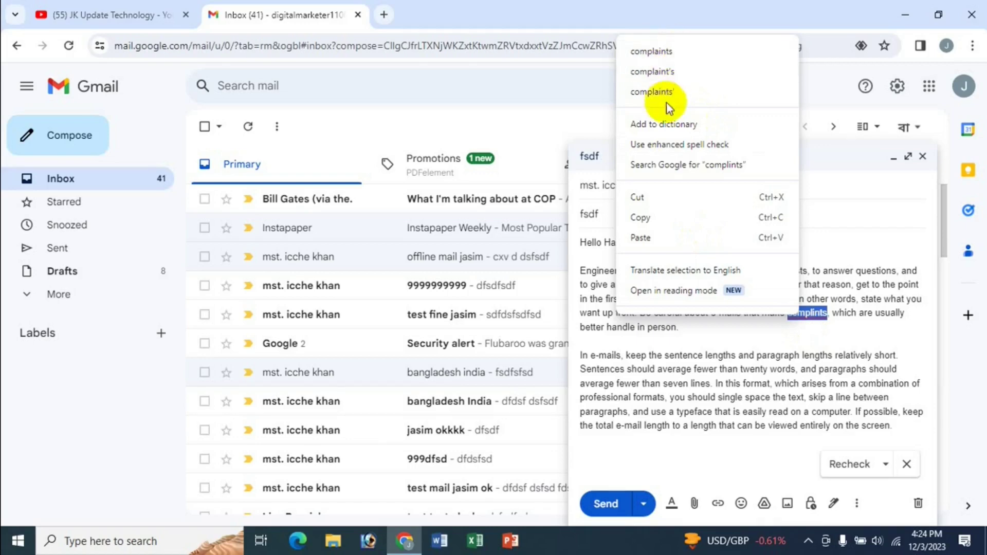
pyautogui.click(660, 53)
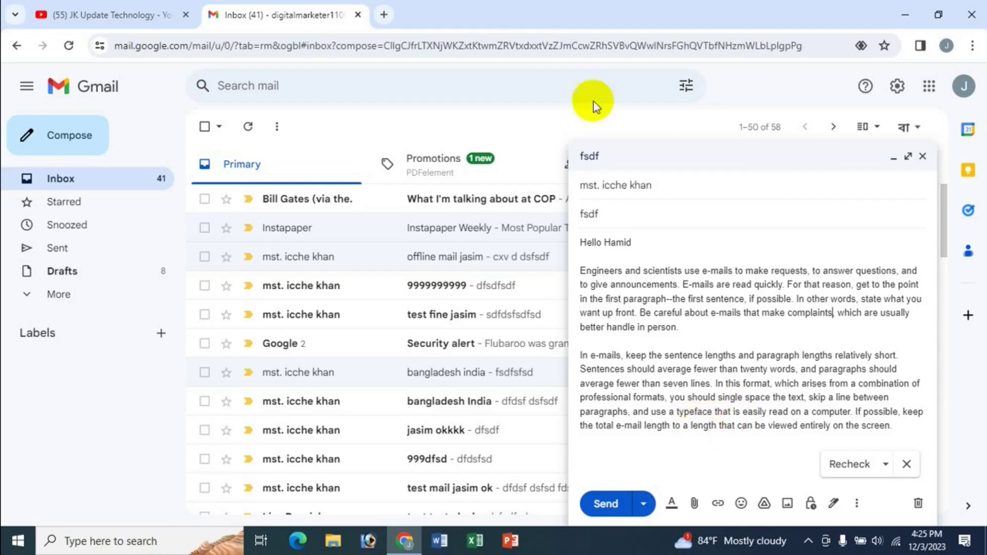
pyautogui.click(54, 14)
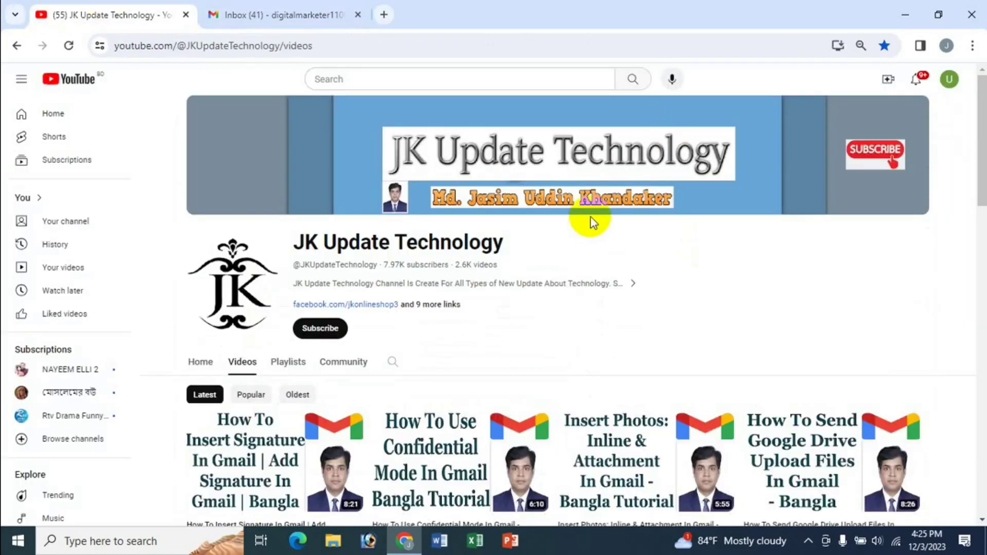
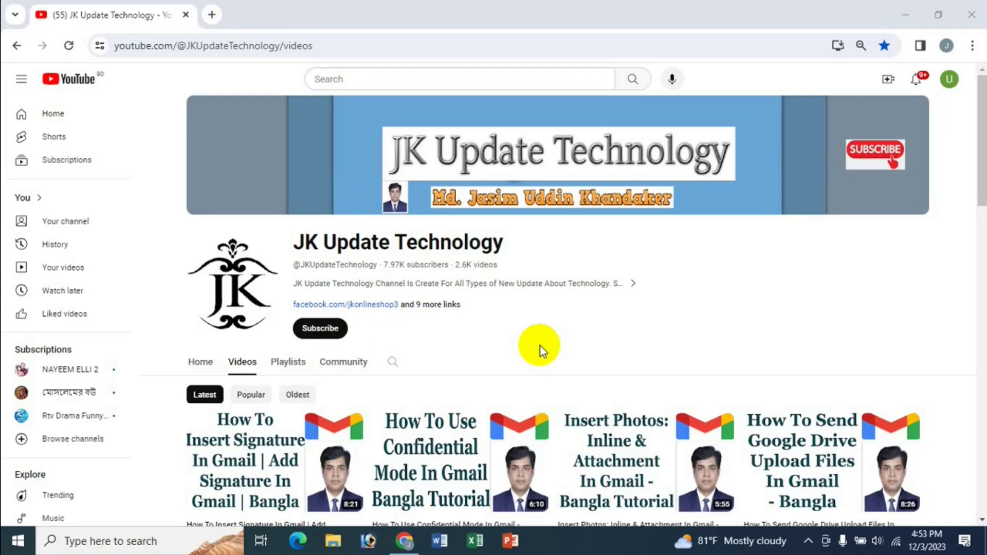
# Step: Open a new browser tab and load the Gmail inbox in it
pyautogui.click(212, 14)
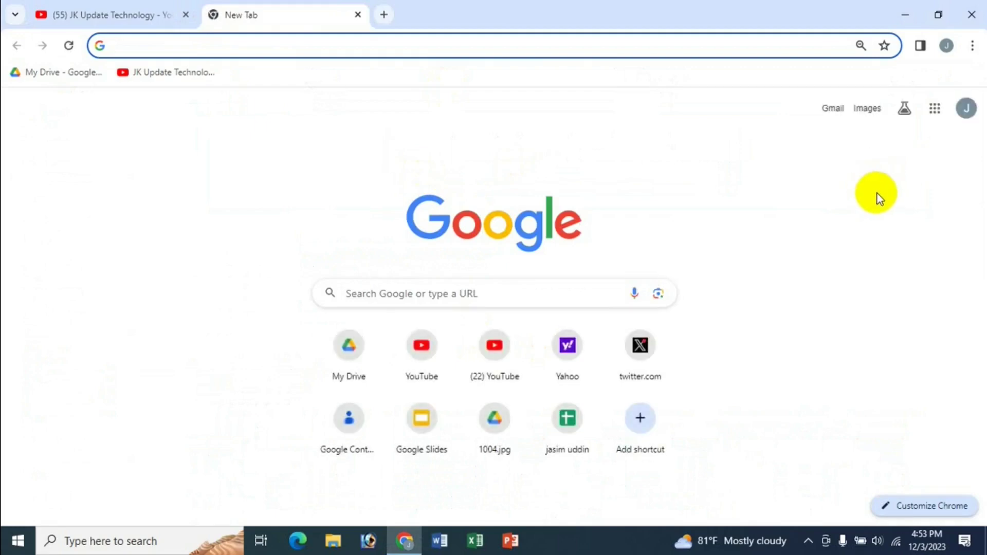
pyautogui.click(935, 108)
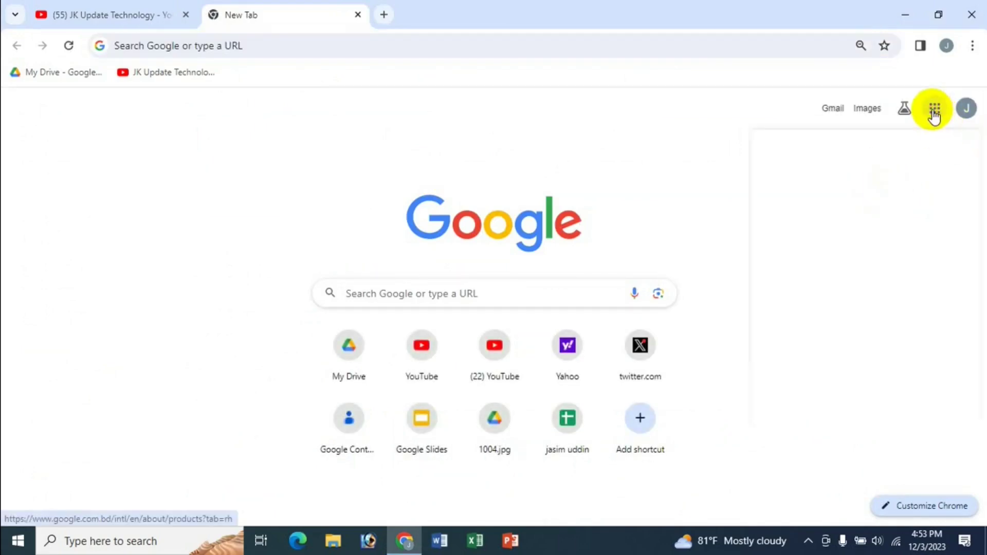
pyautogui.click(738, 160)
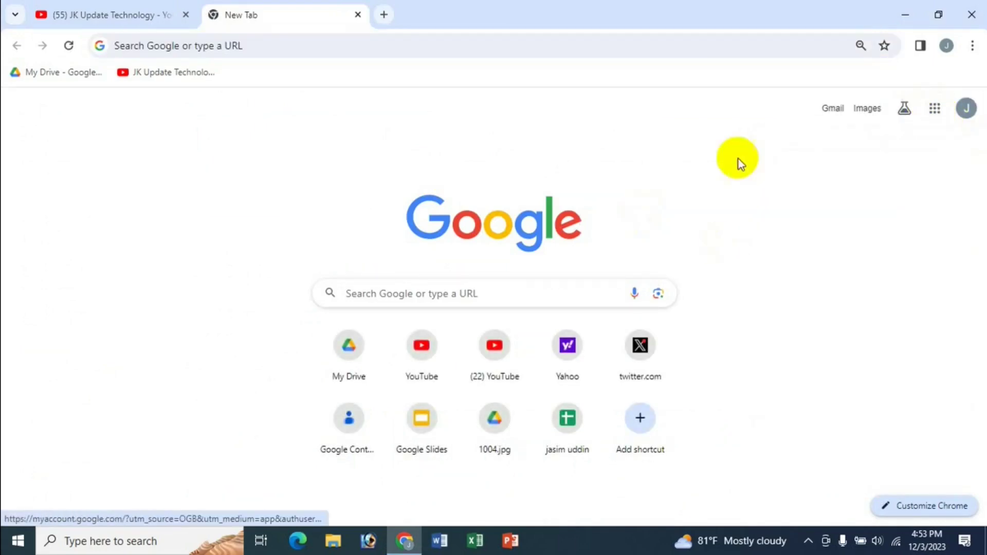
pyautogui.click(829, 110)
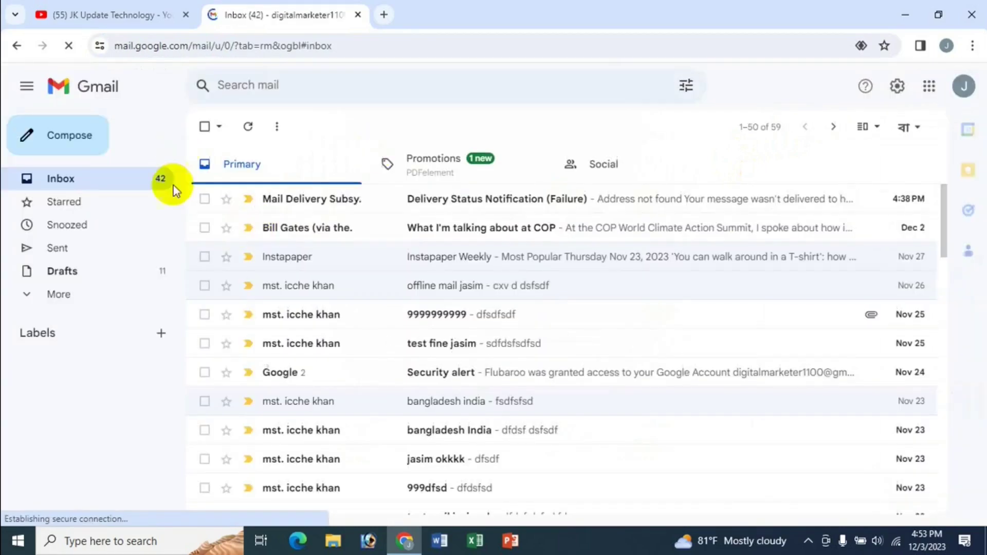
# Step: Start a new message and open the Smart Compose feedback form from it
pyautogui.click(68, 138)
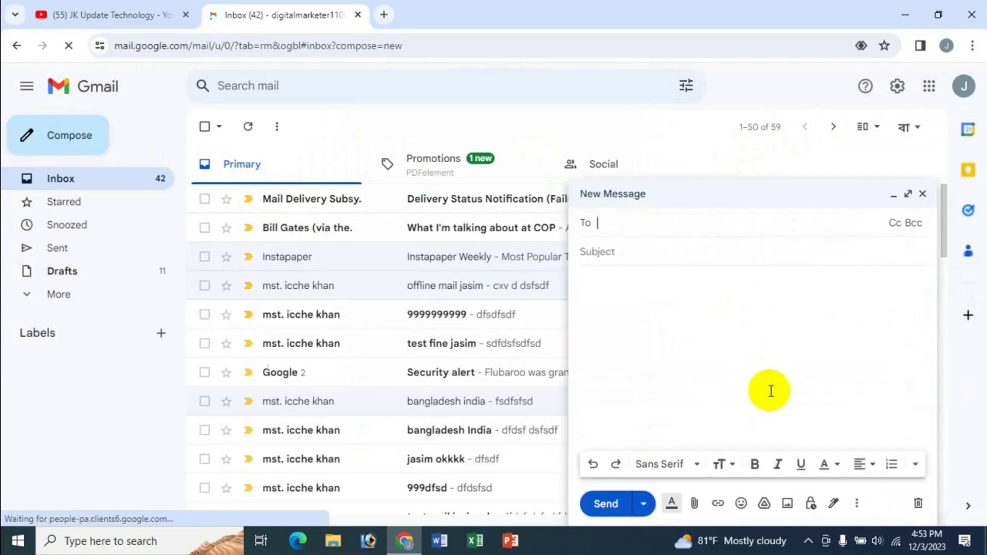
pyautogui.click(856, 503)
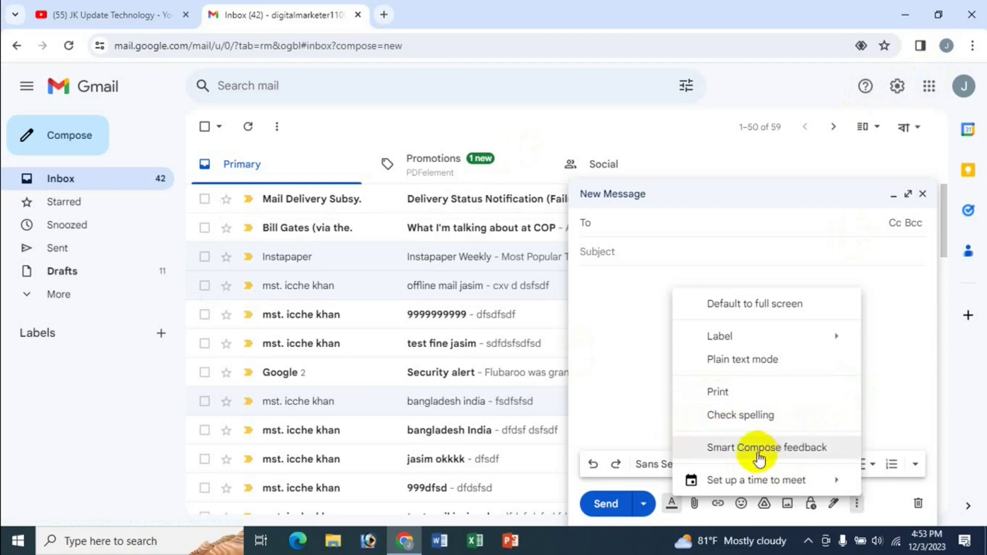
pyautogui.click(746, 455)
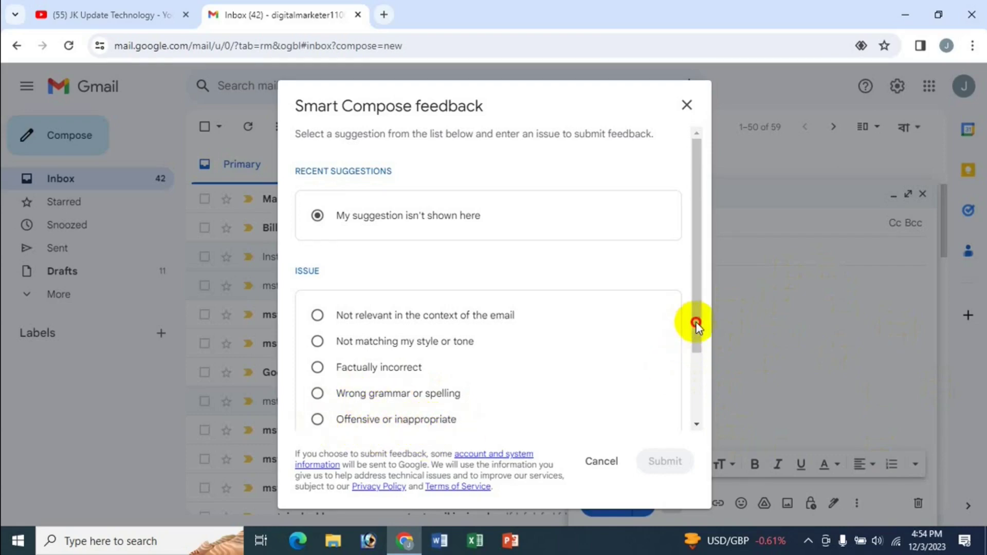
# Step: Fill in the Smart Compose feedback with issue Other and details "dfdfs", and close the form and the new message without submitting
pyautogui.moveTo(696, 323); pyautogui.dragTo(617, 397)
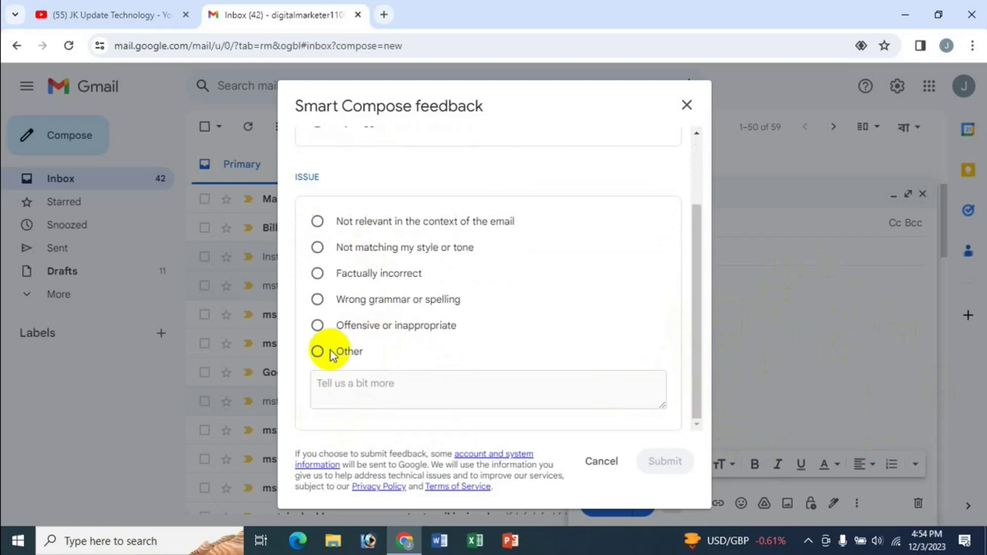
pyautogui.click(317, 352)
pyautogui.click(412, 392)
pyautogui.write('dfdf')
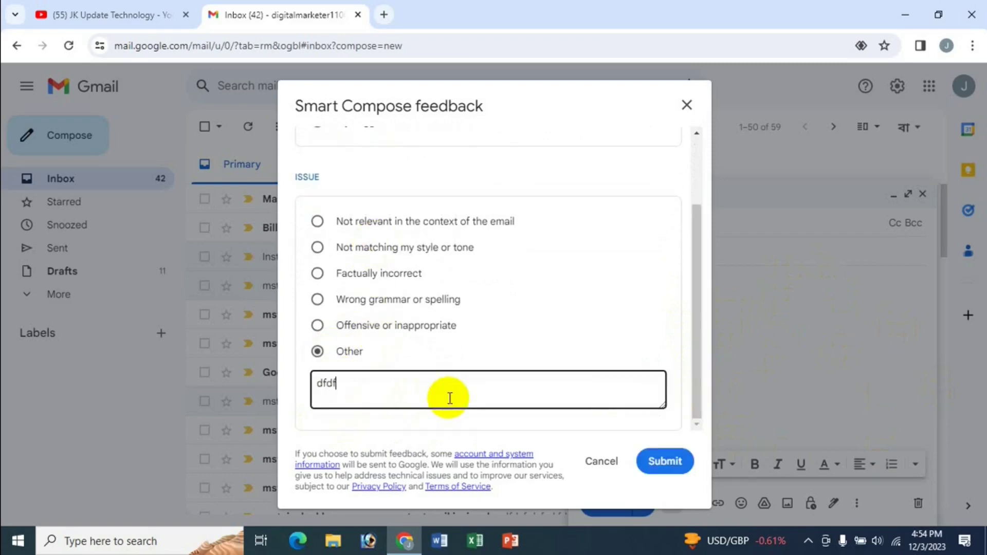
pyautogui.write('s')
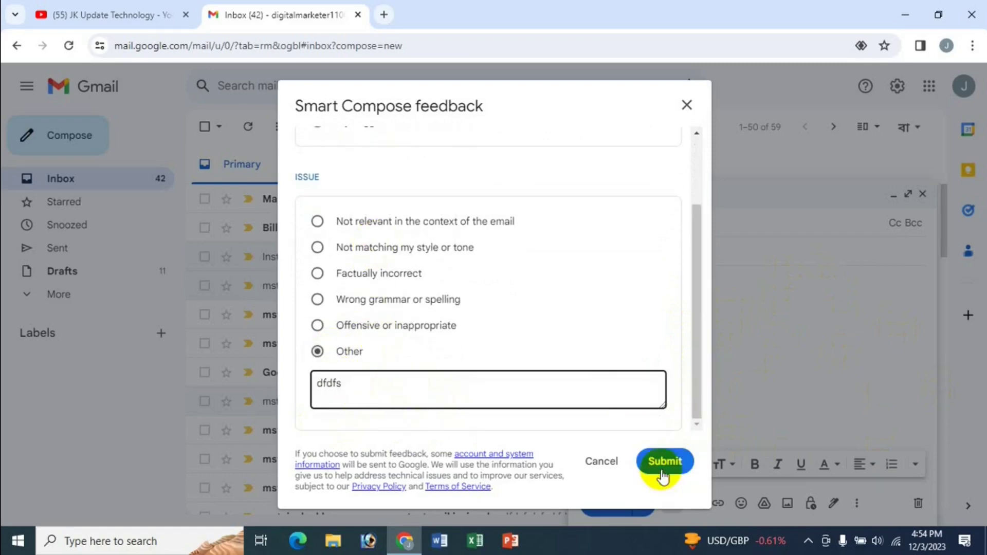
pyautogui.moveTo(695, 315); pyautogui.dragTo(695, 252)
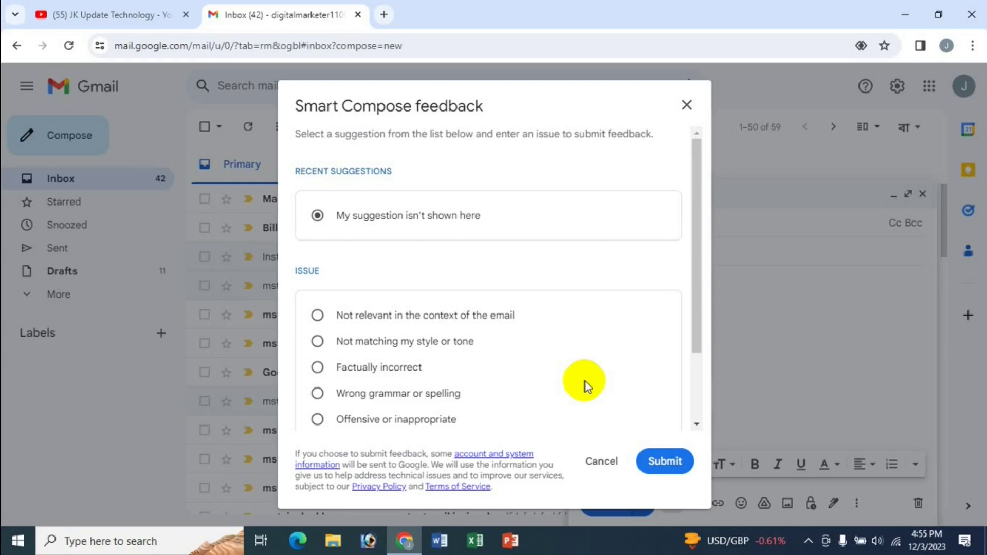
pyautogui.click(687, 105)
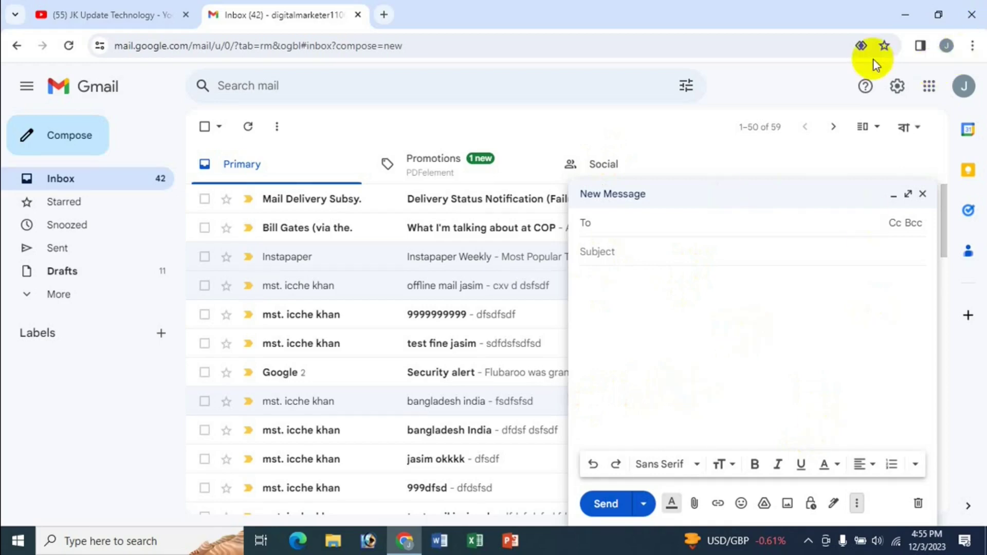
pyautogui.click(923, 194)
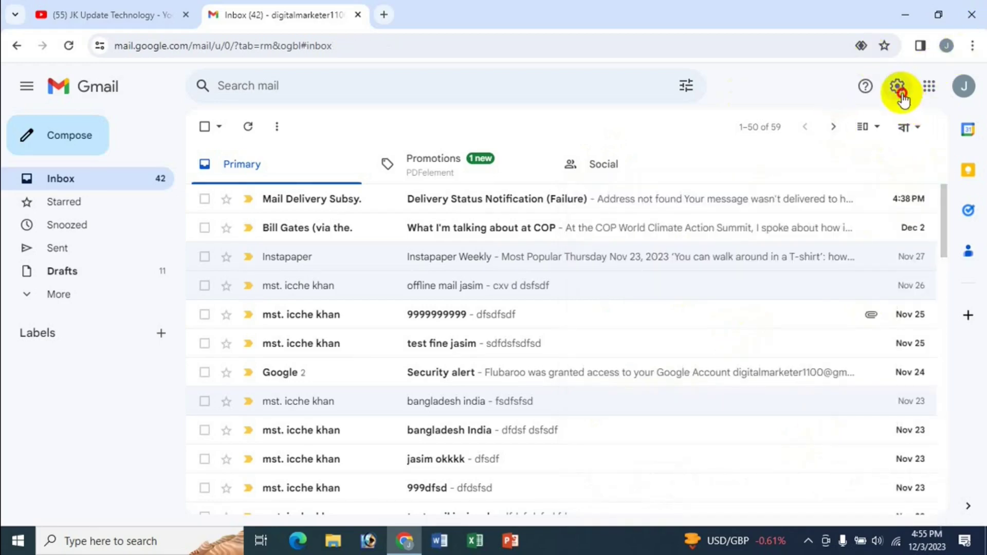
# Step: Open the full Gmail settings and bring up the feedback form for Smart Compose suggestions from the General settings
pyautogui.click(901, 92)
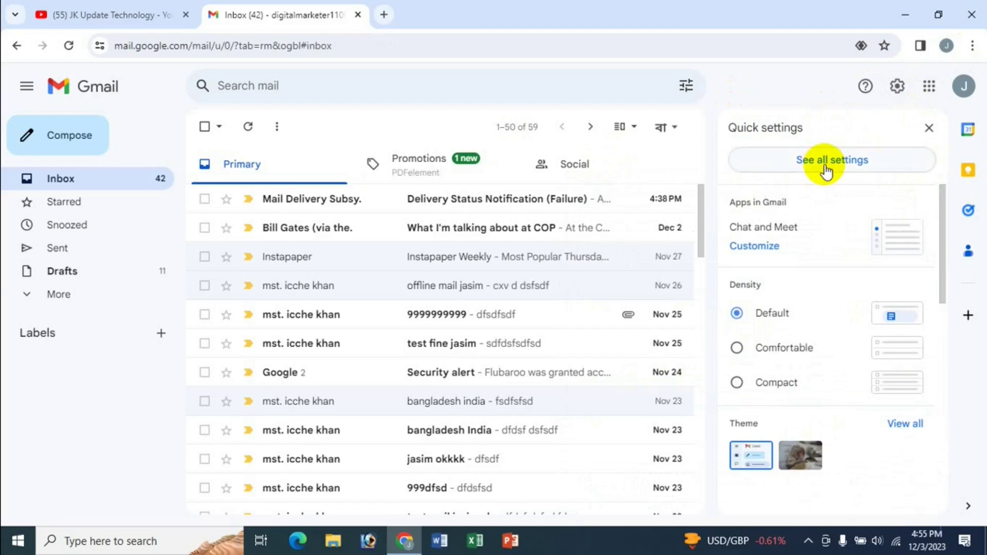
pyautogui.click(826, 171)
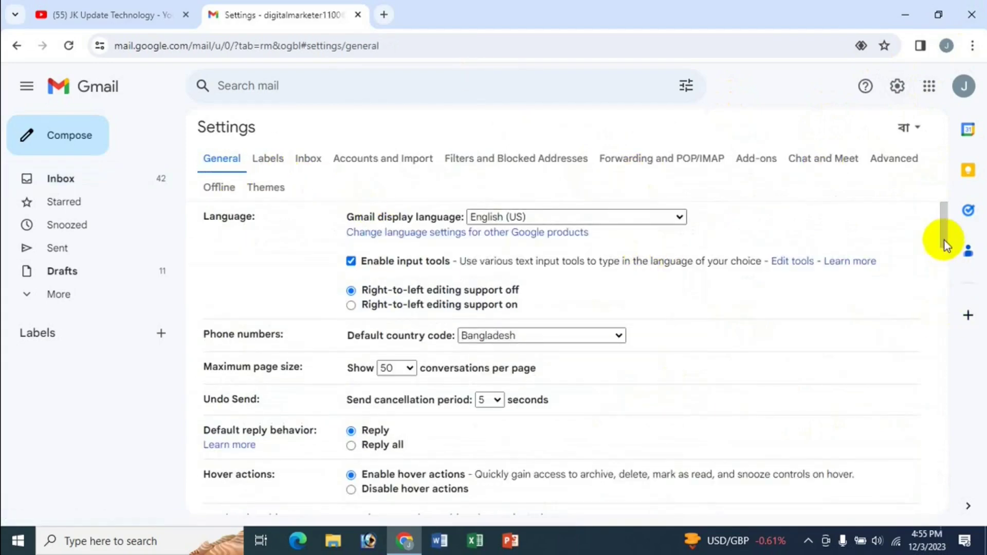
pyautogui.moveTo(945, 241); pyautogui.dragTo(942, 318)
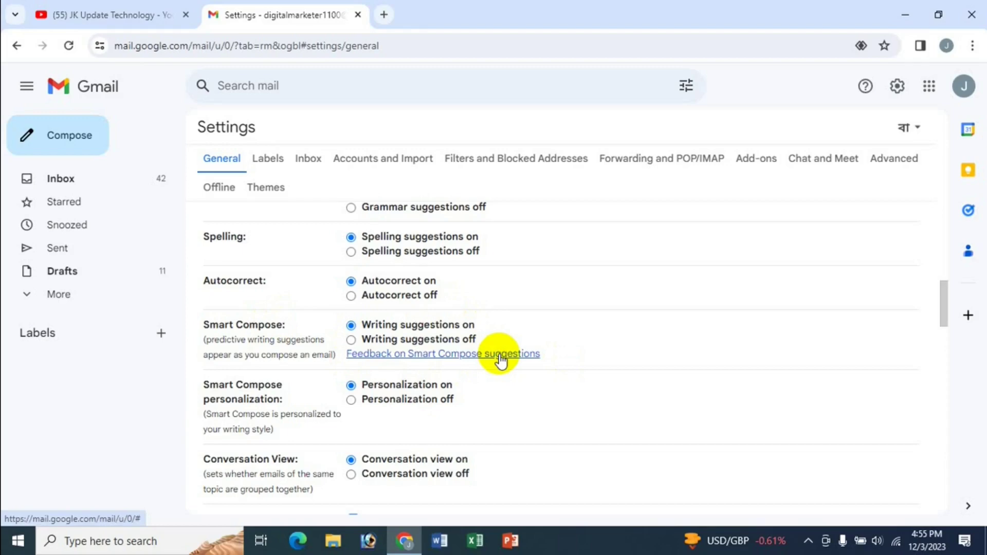
pyautogui.click(396, 355)
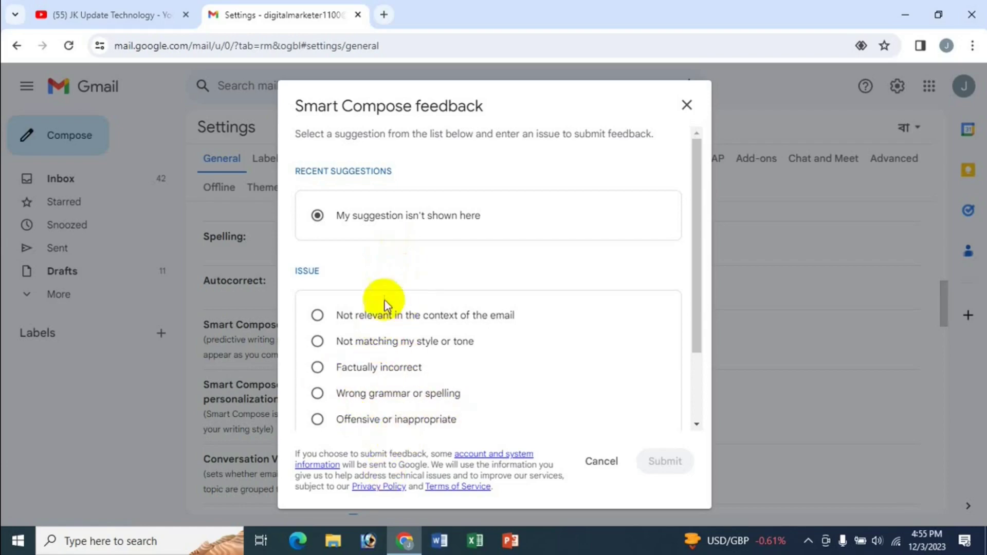
# Step: Choose Other as the feedback issue, enter "dgddfs" as the details, and cancel the Smart Compose feedback form
pyautogui.click(696, 350)
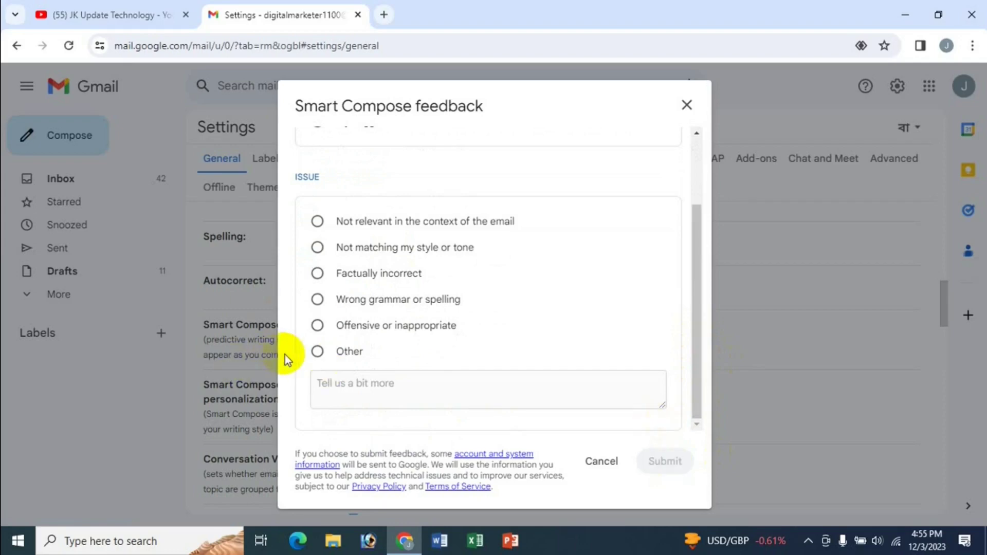
pyautogui.click(318, 352)
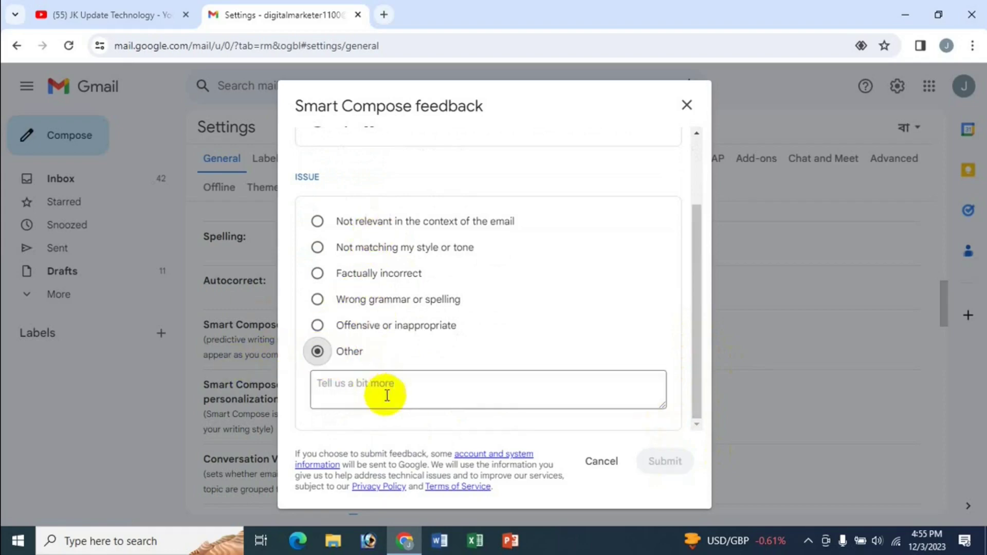
pyautogui.click(388, 393)
pyautogui.write('dgddfs')
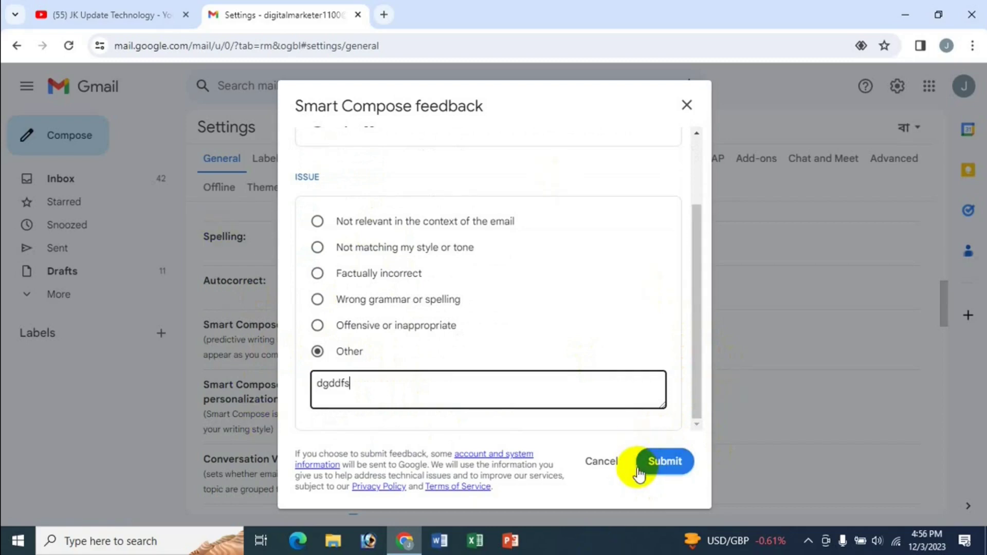
pyautogui.click(601, 461)
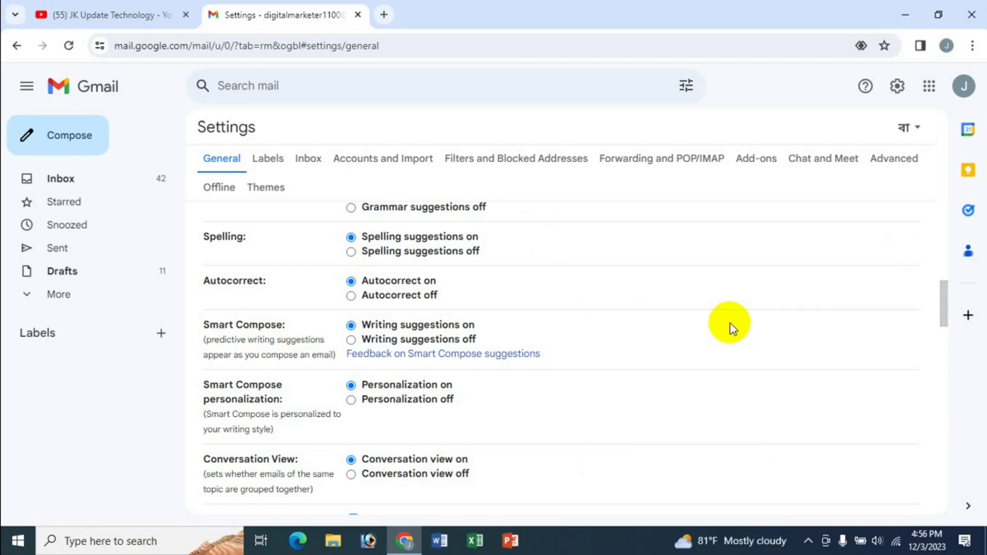
# Step: Switch to the YouTube channel page, and load the Gmail inbox in a new browser tab
pyautogui.click(146, 17)
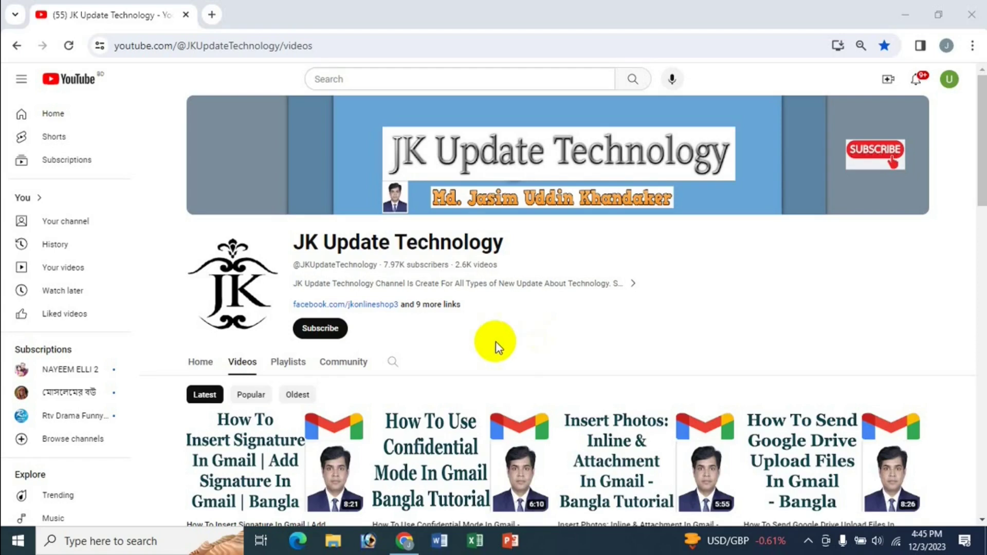
pyautogui.click(210, 15)
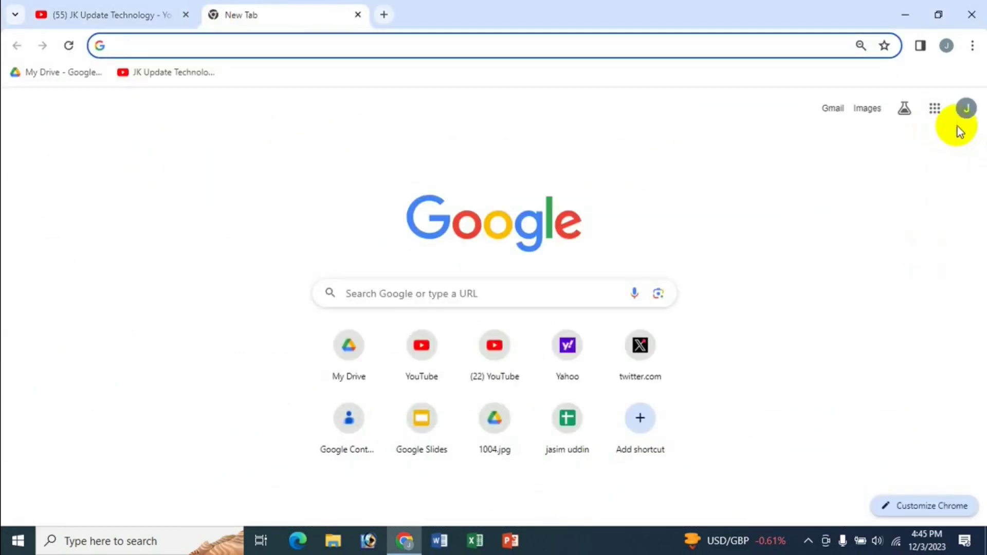
pyautogui.click(935, 108)
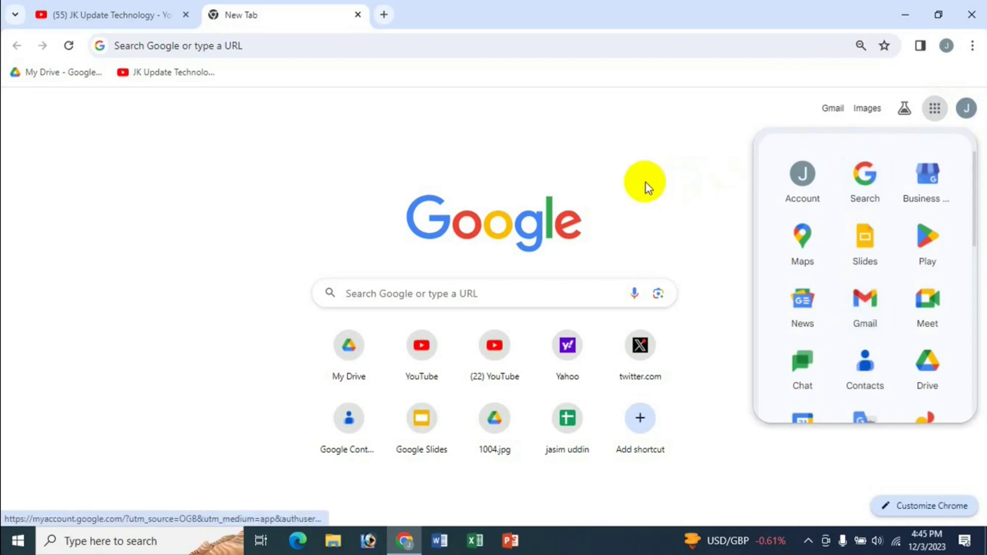
pyautogui.click(683, 170)
pyautogui.click(829, 109)
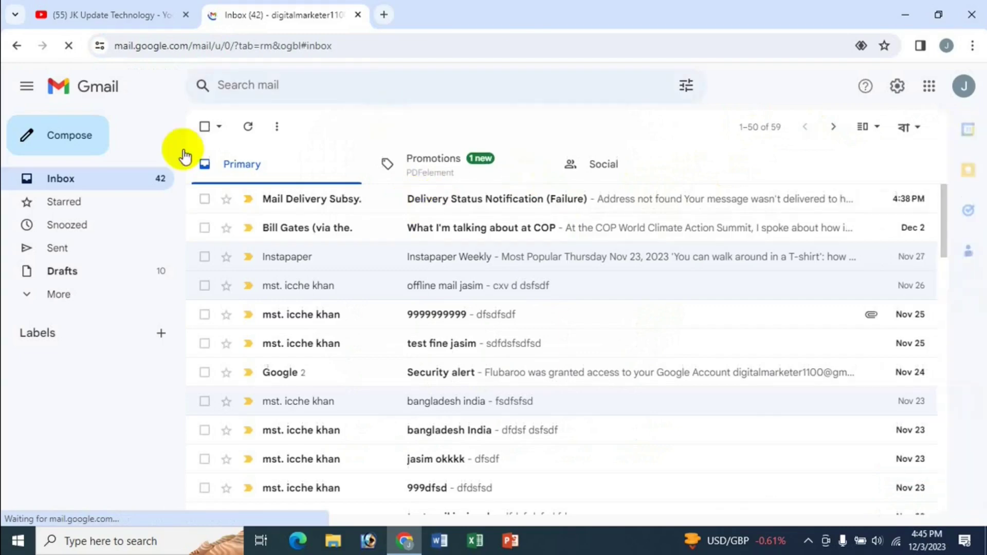
# Step: Start a new message and set up a time to meet by offering times you're free
pyautogui.click(77, 141)
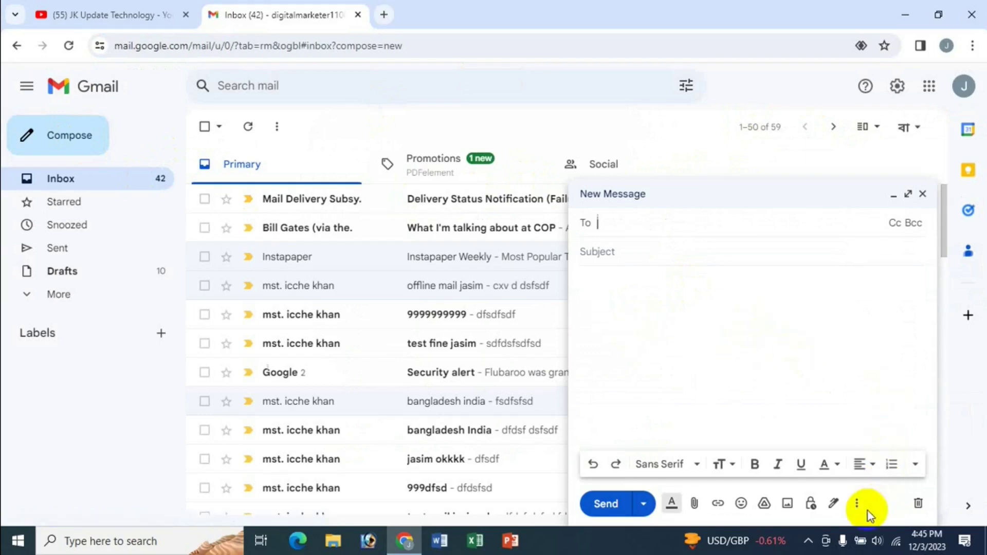
pyautogui.click(856, 503)
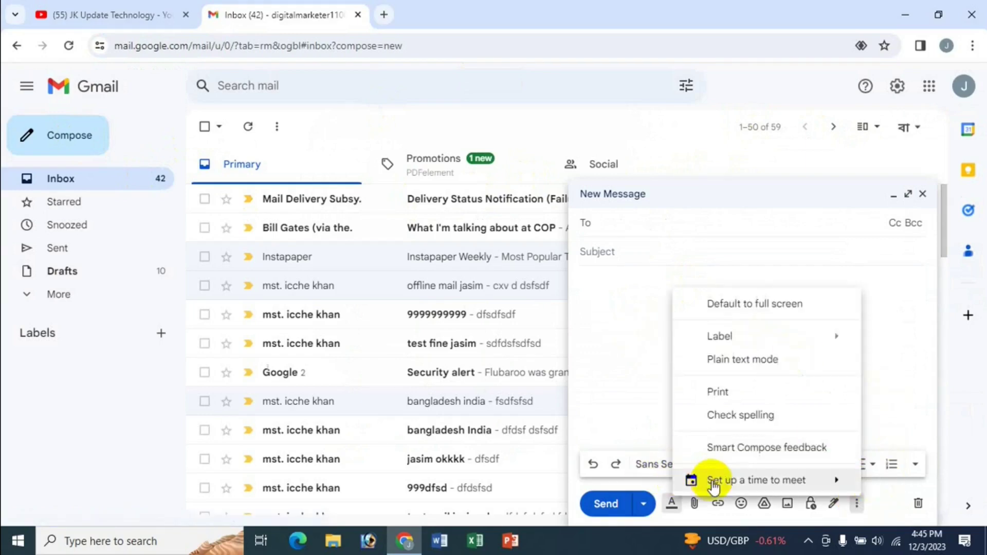
pyautogui.moveTo(740, 480)
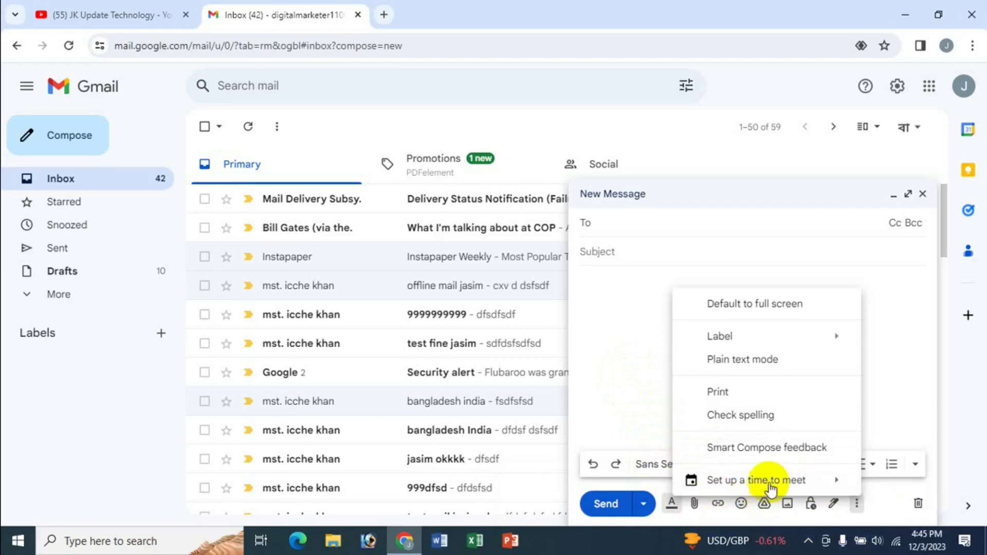
pyautogui.moveTo(772, 483)
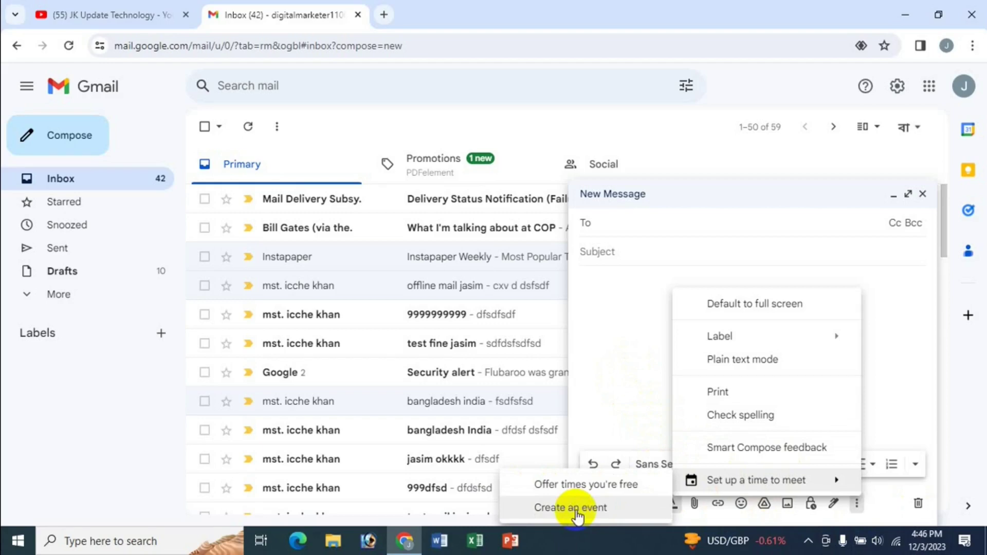
pyautogui.click(577, 486)
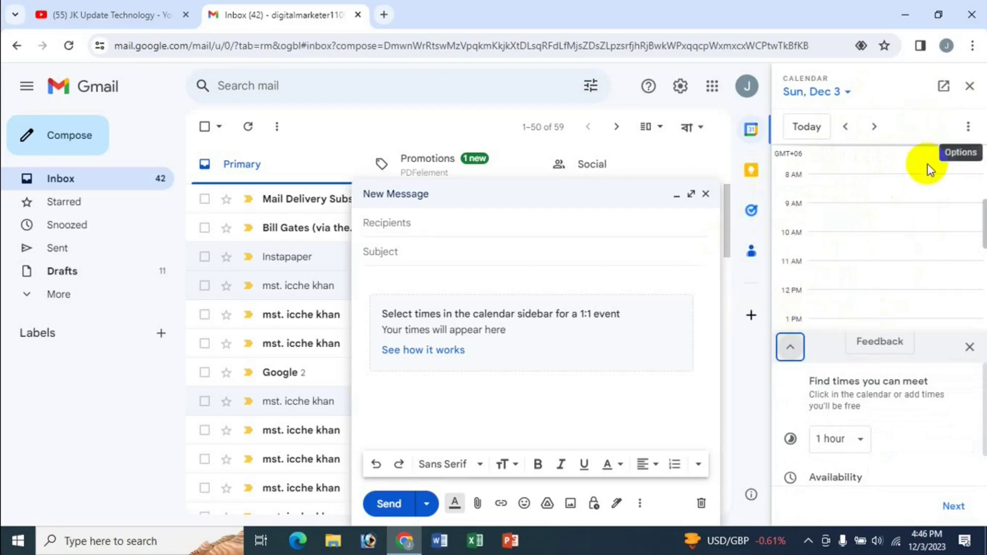
# Step: Show December 5 in the calendar sidebar, and add December 8, 2023 as an availability date for the meeting
pyautogui.click(847, 92)
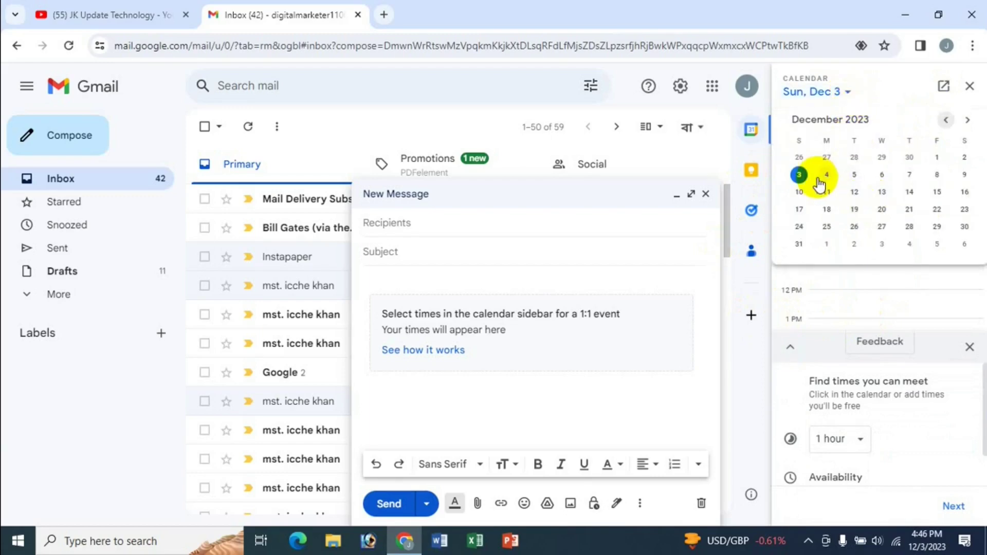
pyautogui.click(855, 177)
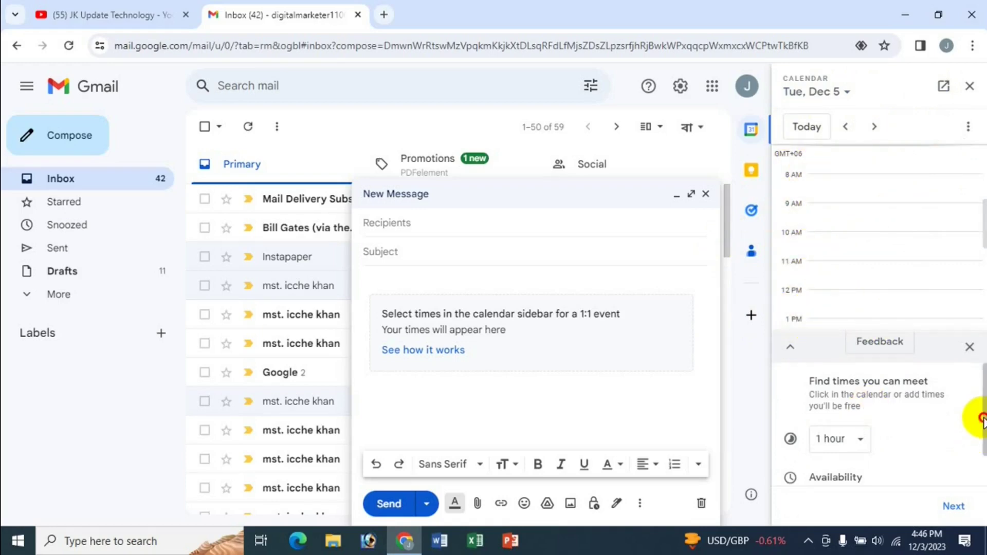
pyautogui.scroll(-2, 980, 422)
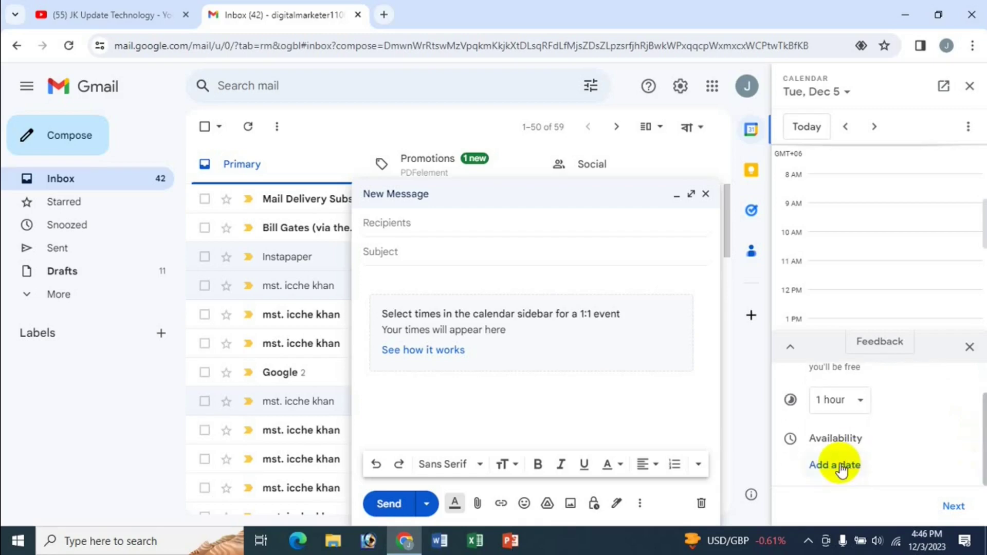
pyautogui.click(838, 465)
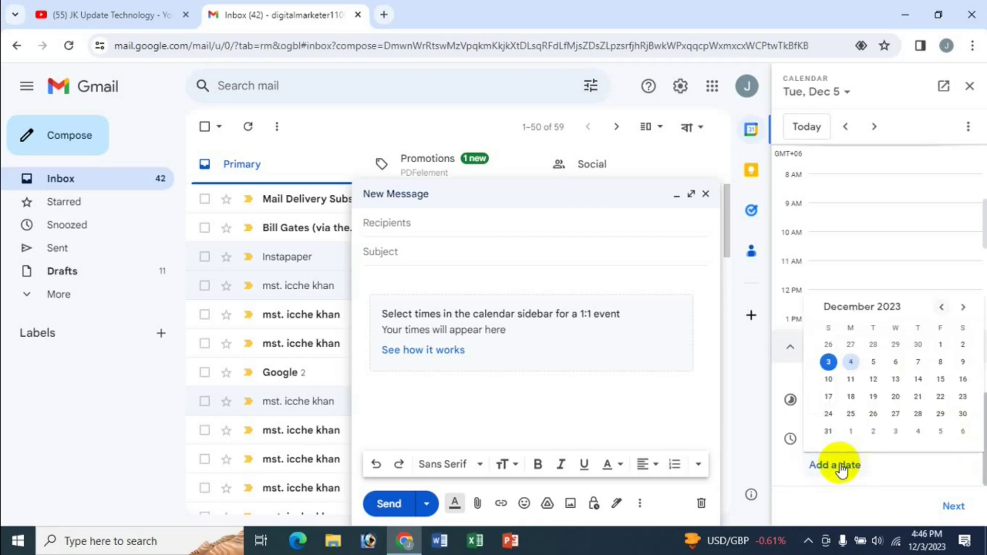
pyautogui.click(941, 361)
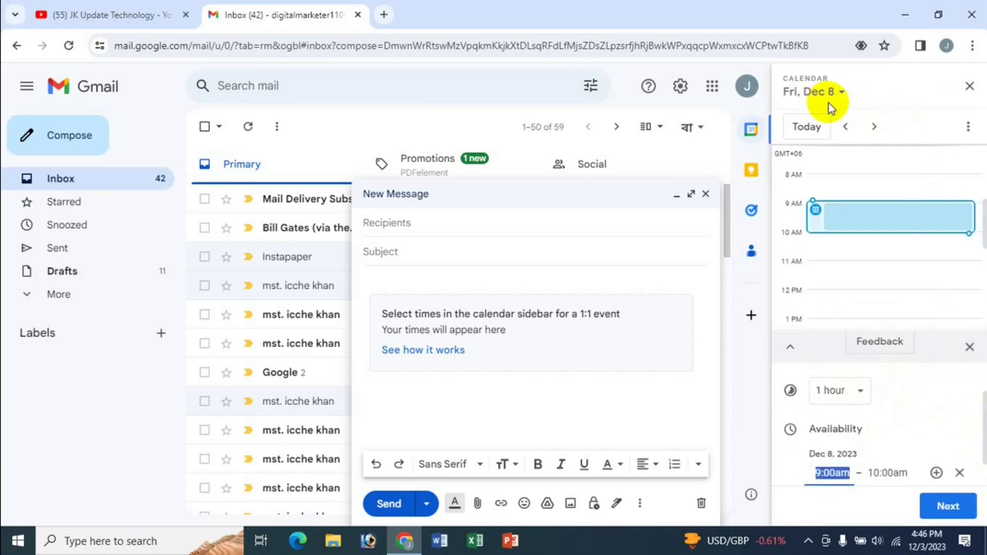
# Step: Set the December 8 availability to start at 9:30am and end at 11:30am
pyautogui.click(835, 473)
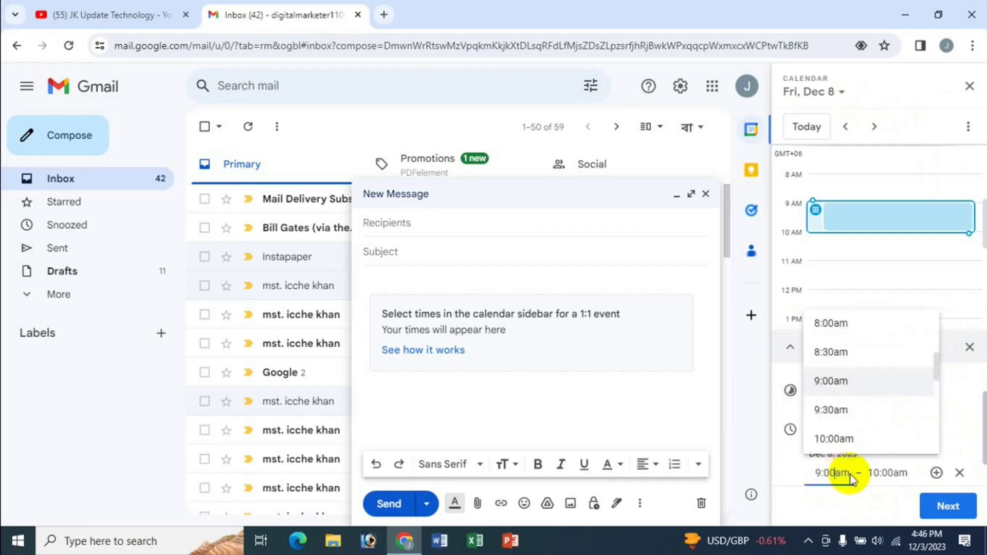
pyautogui.click(838, 411)
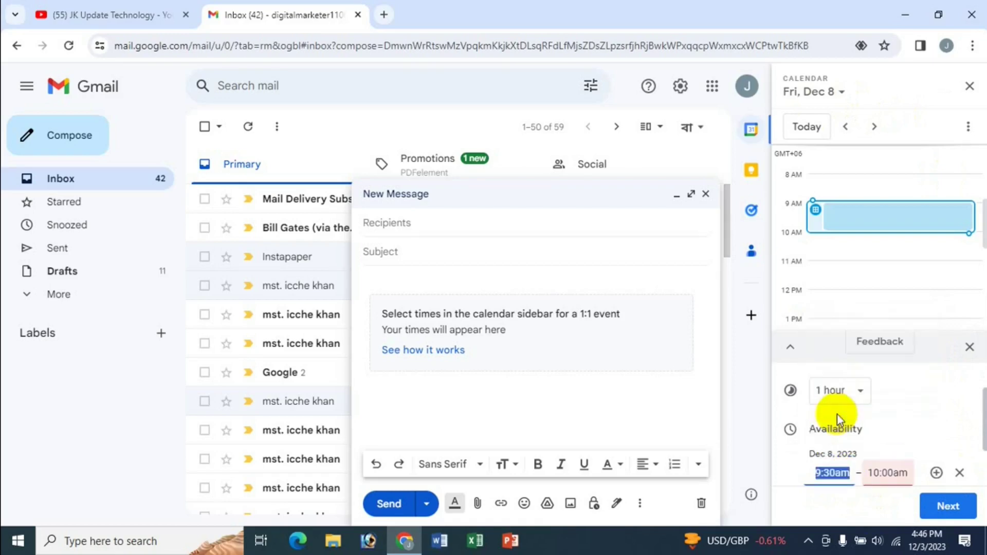
pyautogui.click(891, 473)
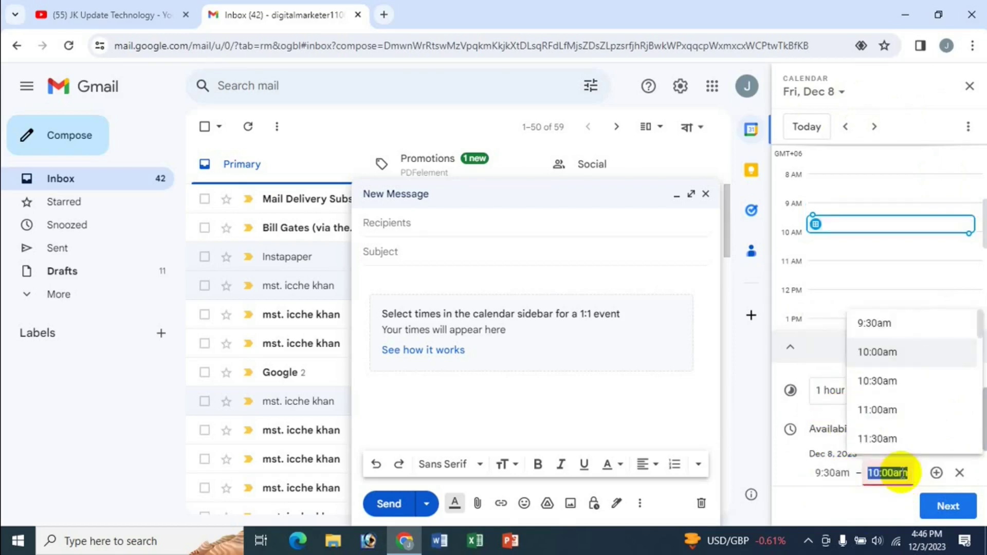
pyautogui.click(889, 441)
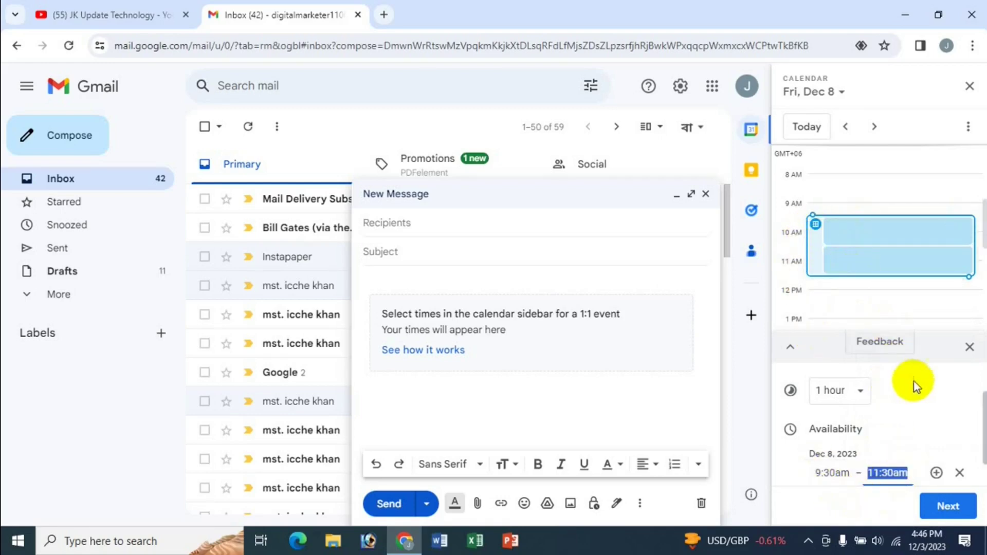
# Step: Choose Google Meet video conferencing for the 1-hour meeting, and add the proposed times to the email
pyautogui.click(858, 399)
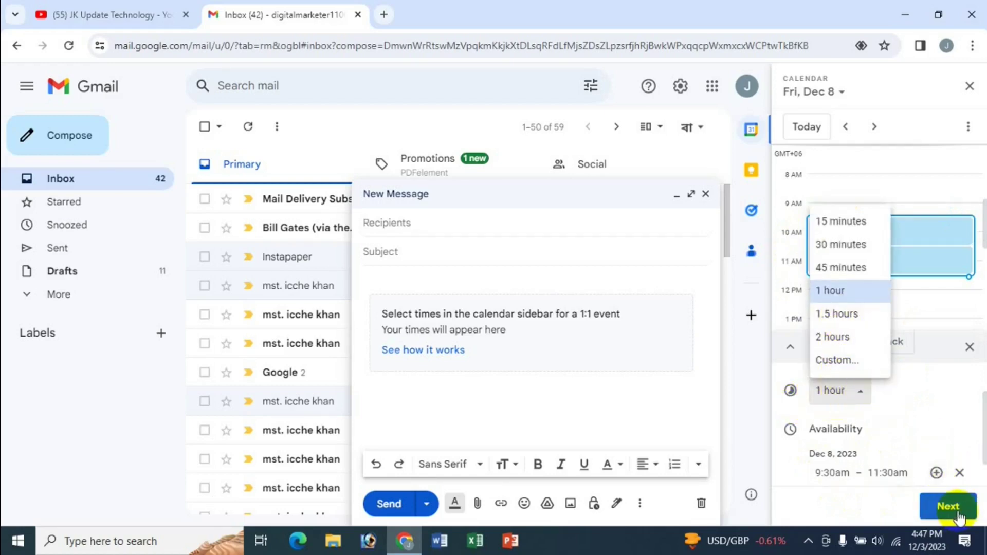
pyautogui.click(945, 507)
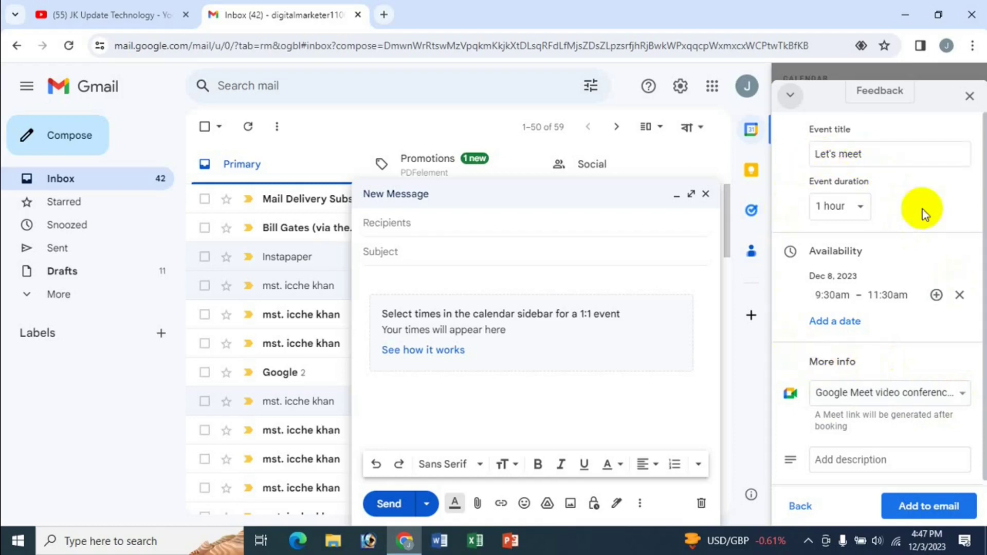
pyautogui.click(965, 401)
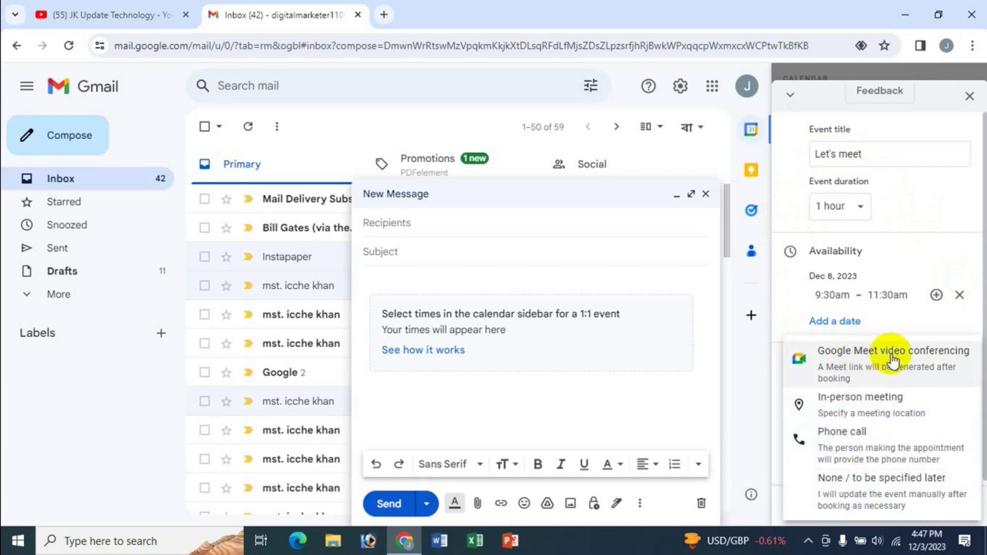
pyautogui.click(853, 361)
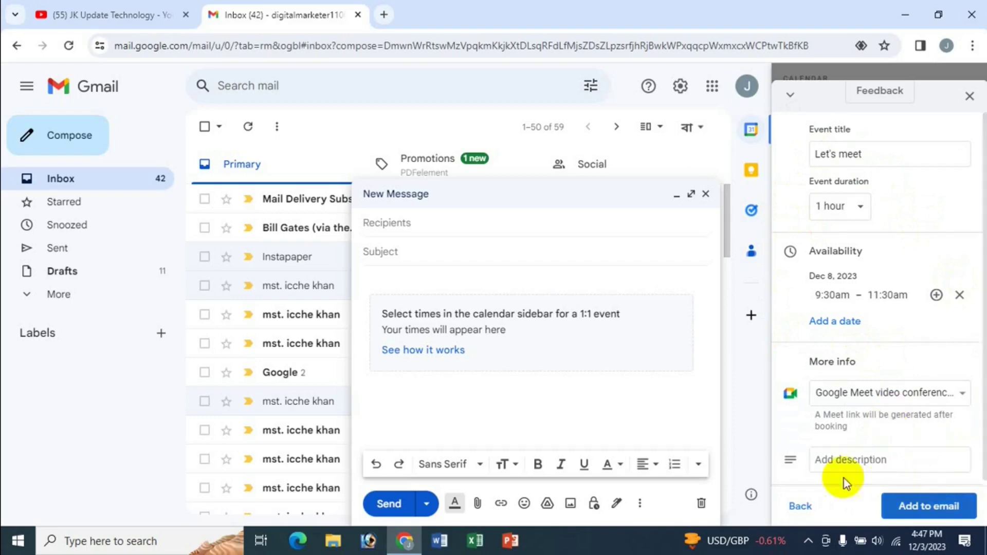
pyautogui.click(930, 508)
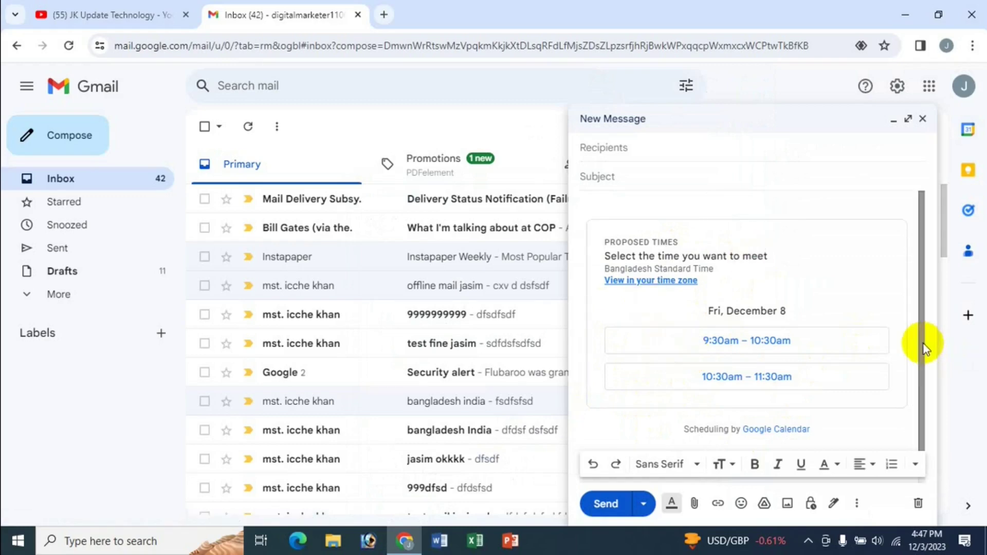
# Step: Place the cursor below the proposed times in the draft, and start a calendar event titled "test event"
pyautogui.scroll(-1, 925, 381)
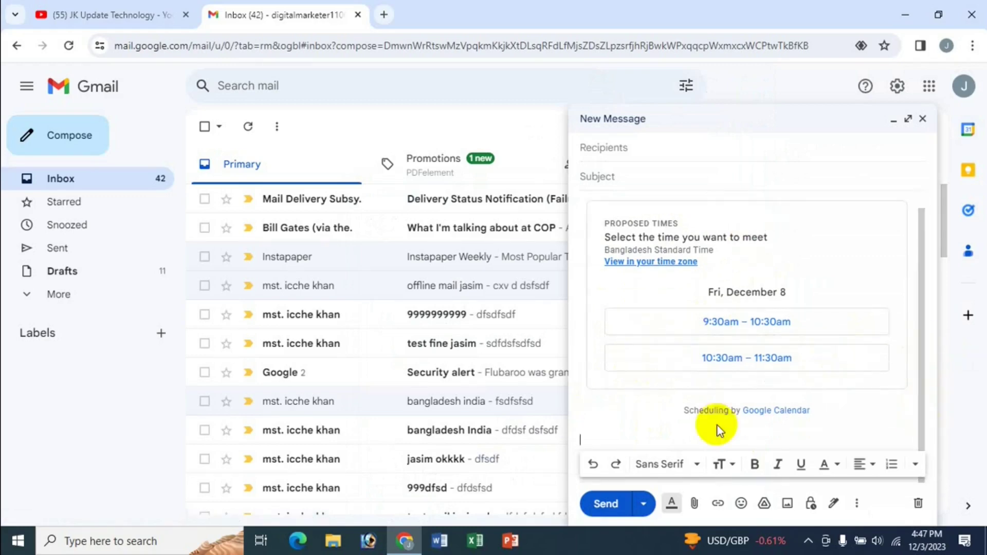
pyautogui.click(661, 438)
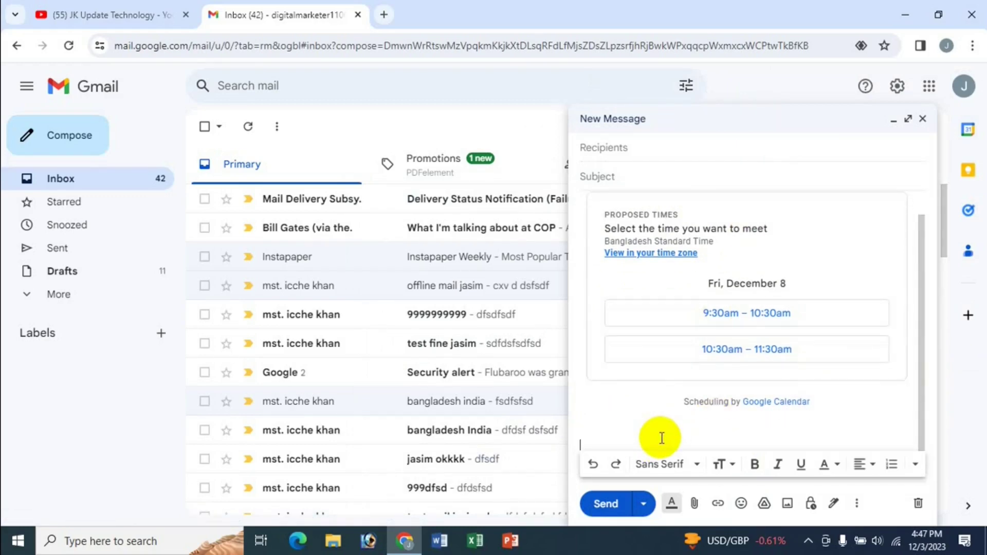
pyautogui.click(856, 506)
pyautogui.moveTo(757, 480)
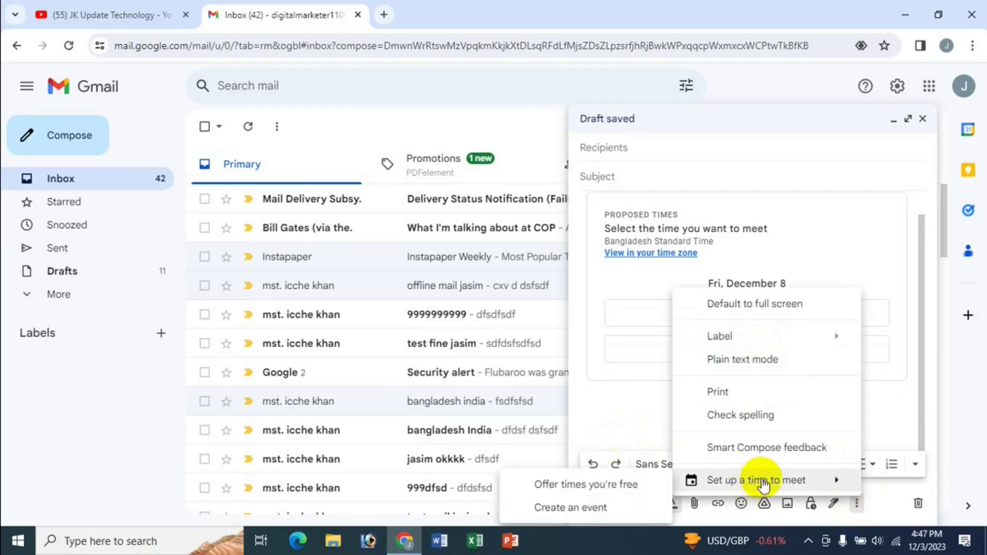
pyautogui.click(568, 508)
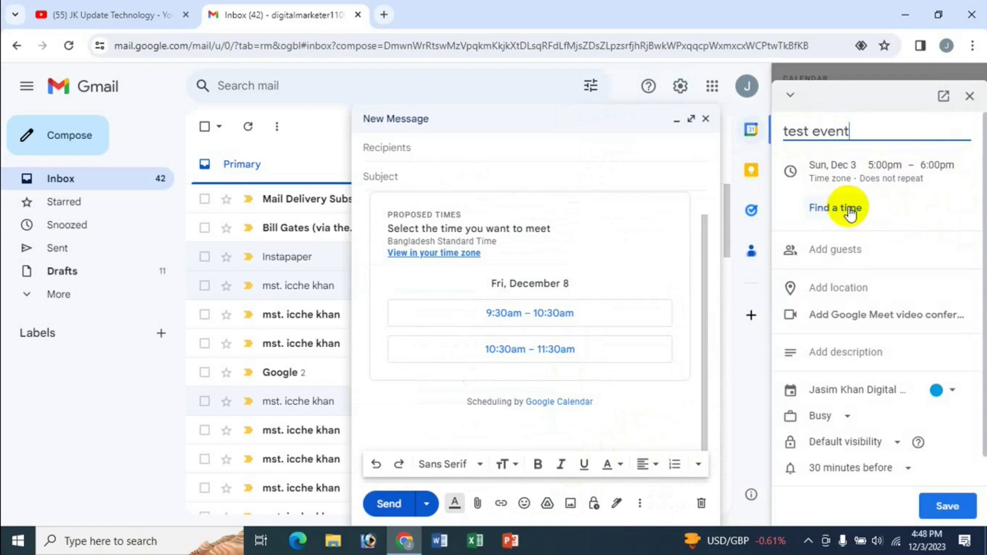
# Step: Add a suggested contact as a guest of the event, replacing the first name entered in the guest field
pyautogui.click(836, 249)
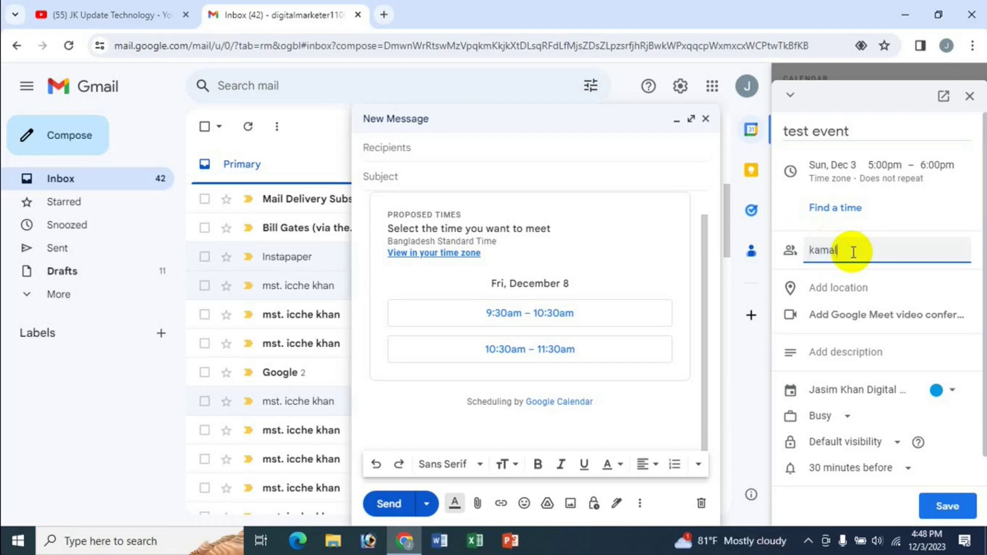
pyautogui.press('BackSpace')
pyautogui.press('BackSpace')
pyautogui.press('BackSpace')
pyautogui.press('BackSpace')
pyautogui.write('m')
pyautogui.click(853, 287)
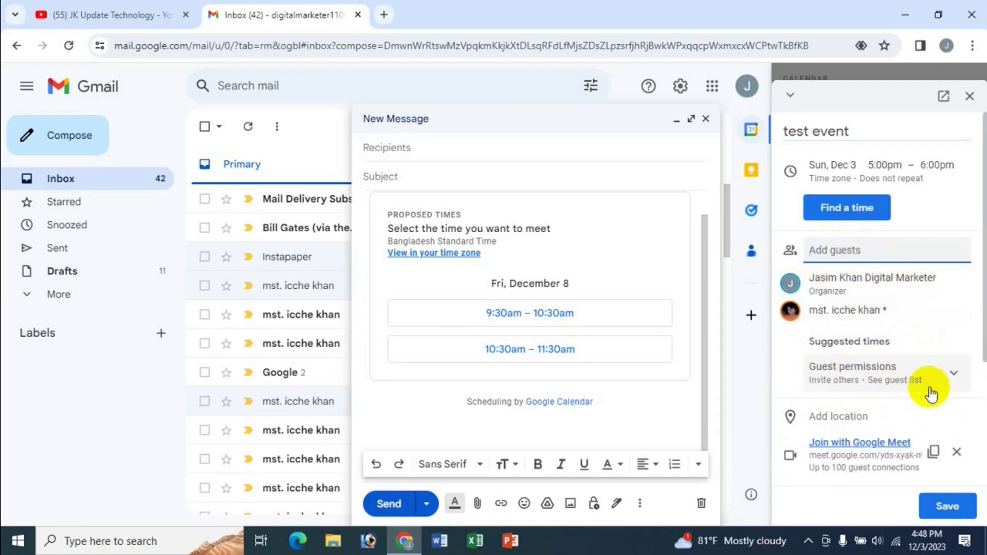
# Step: Expand the event's guest permissions, and set its availability to Free
pyautogui.click(953, 378)
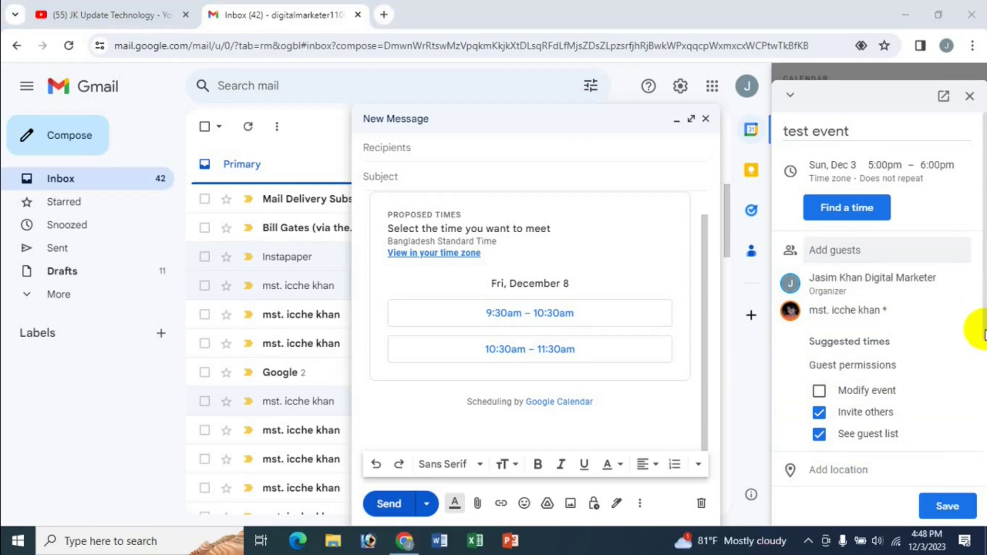
pyautogui.moveTo(983, 337); pyautogui.dragTo(900, 432)
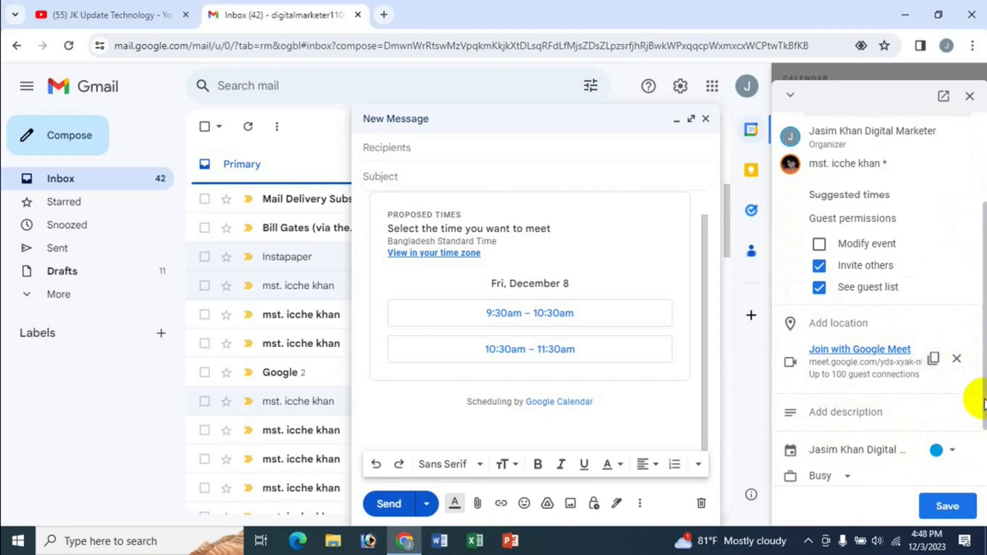
pyautogui.moveTo(982, 403); pyautogui.dragTo(981, 443)
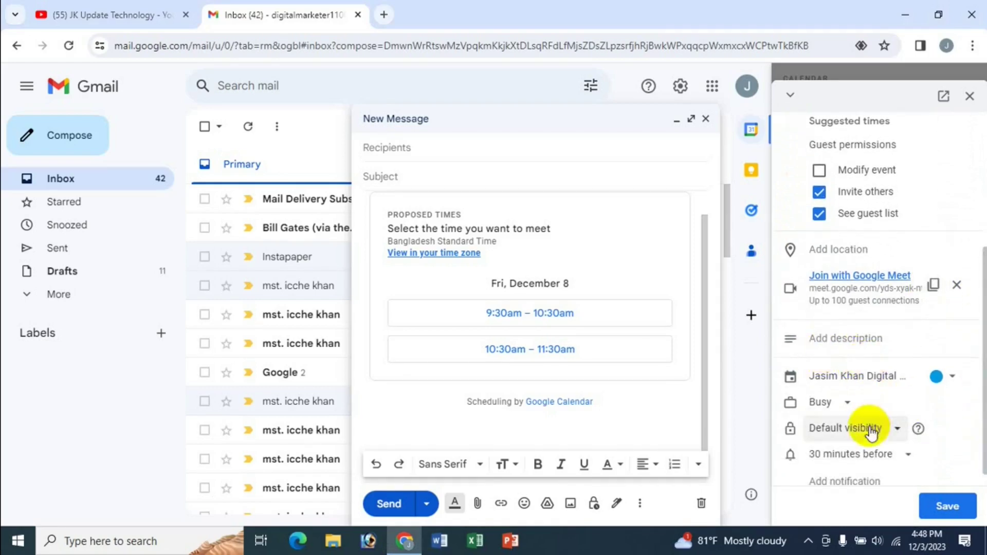
pyautogui.click(849, 406)
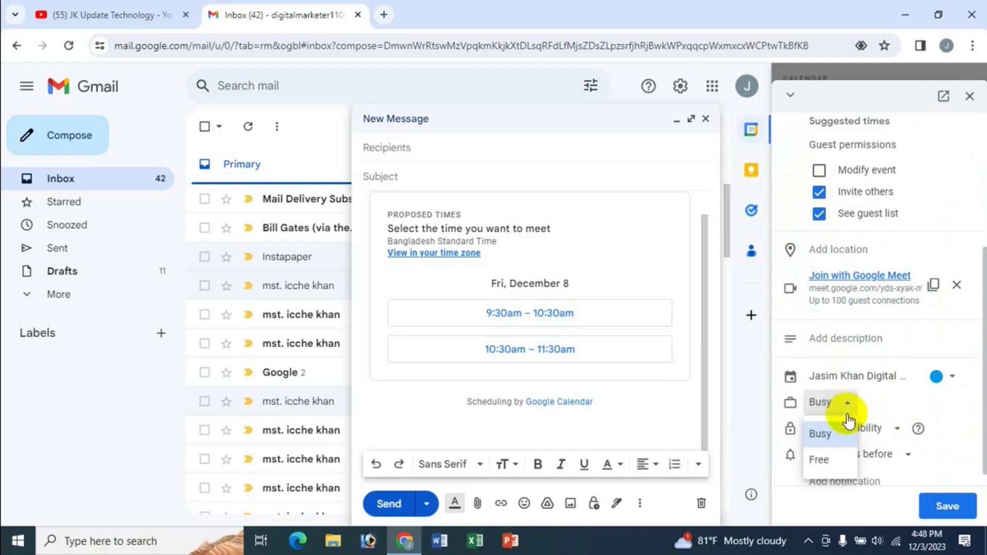
pyautogui.click(833, 457)
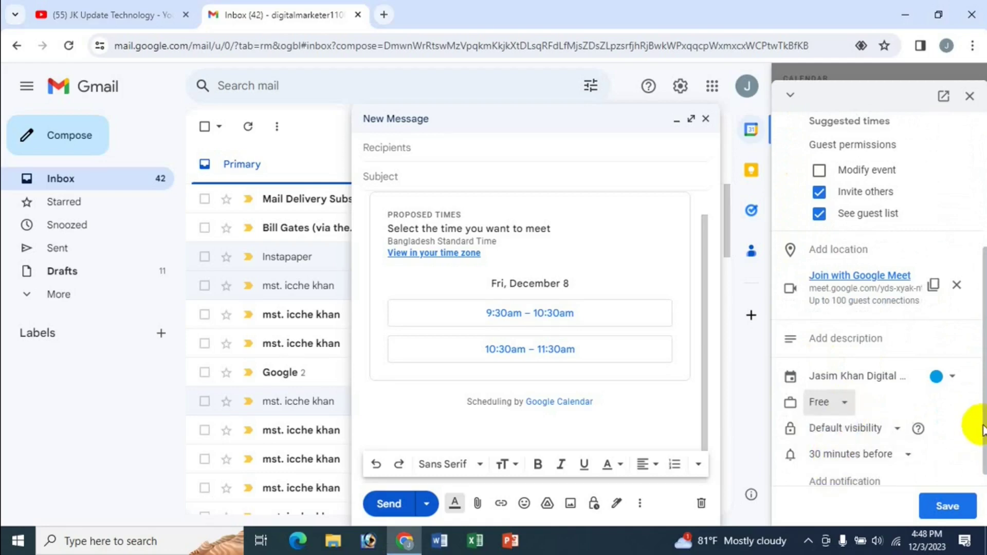
# Step: Set the event's visibility to Public and its notification to 1 hour before
pyautogui.scroll(-1, 983, 428)
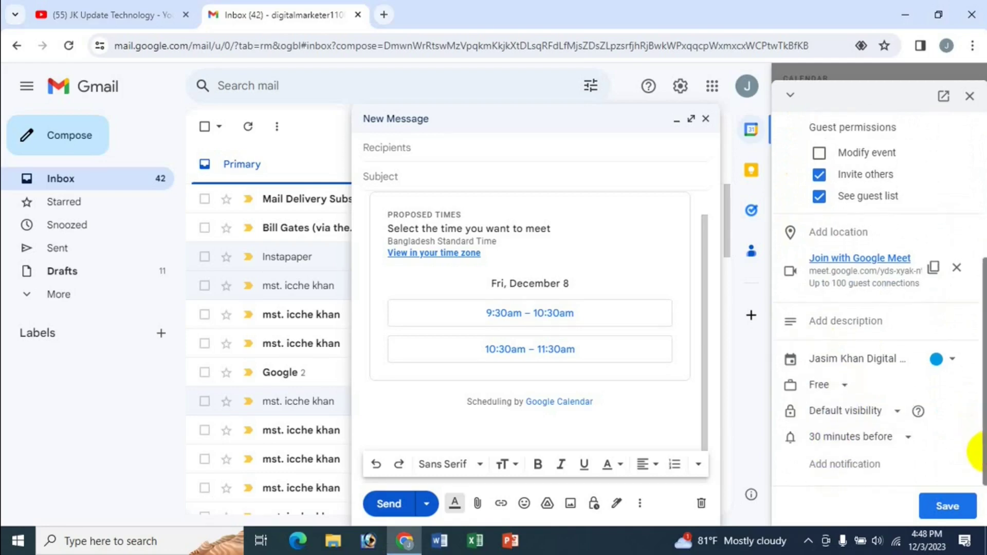
pyautogui.click(895, 417)
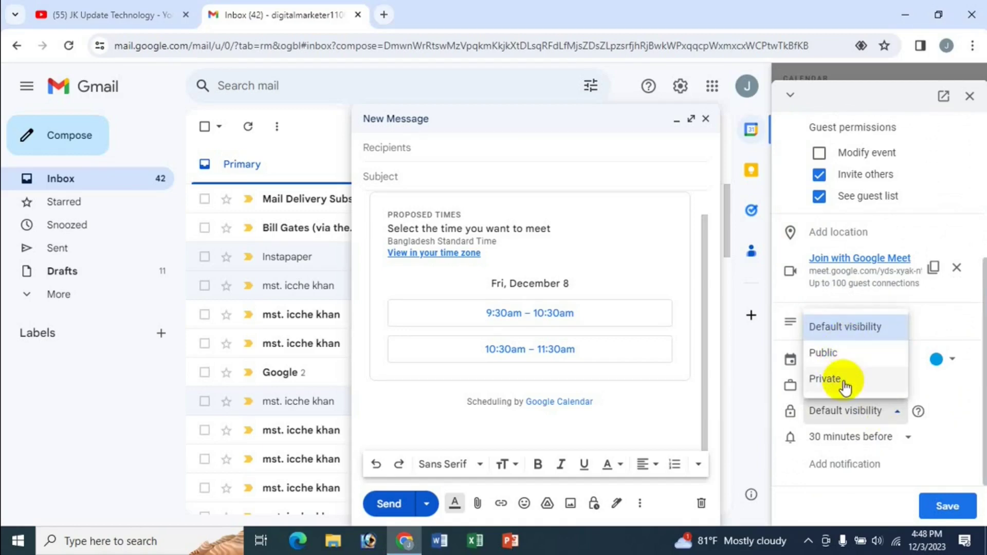
pyautogui.click(844, 356)
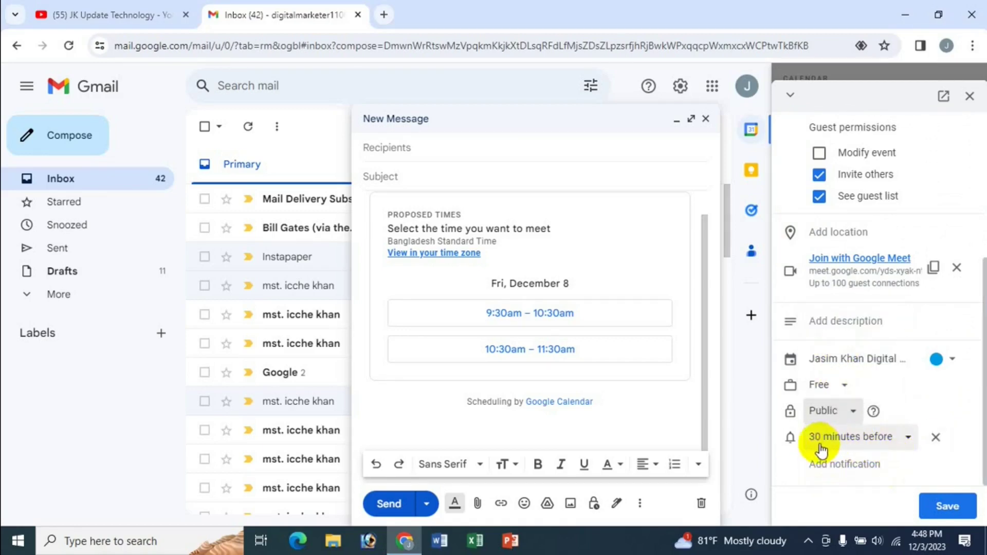
pyautogui.click(900, 443)
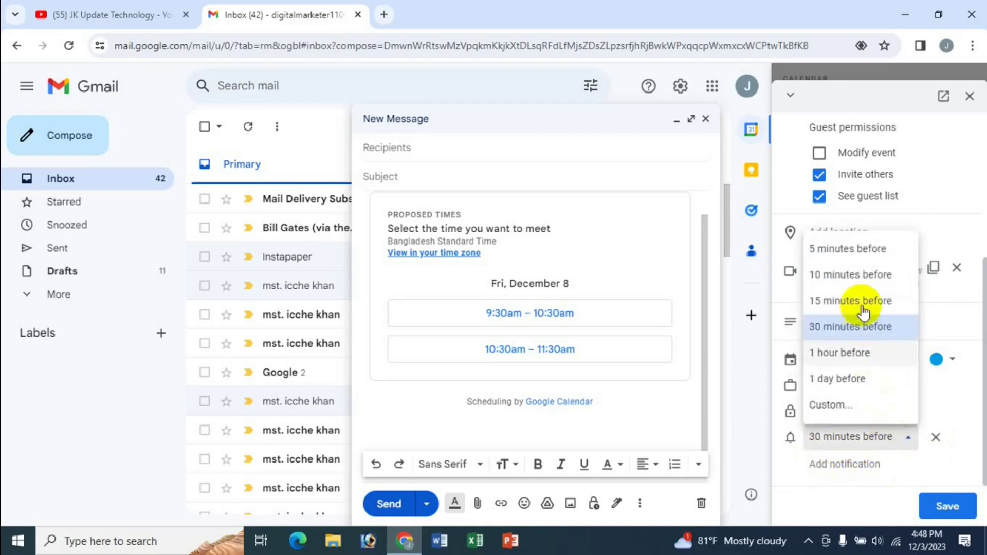
pyautogui.click(843, 353)
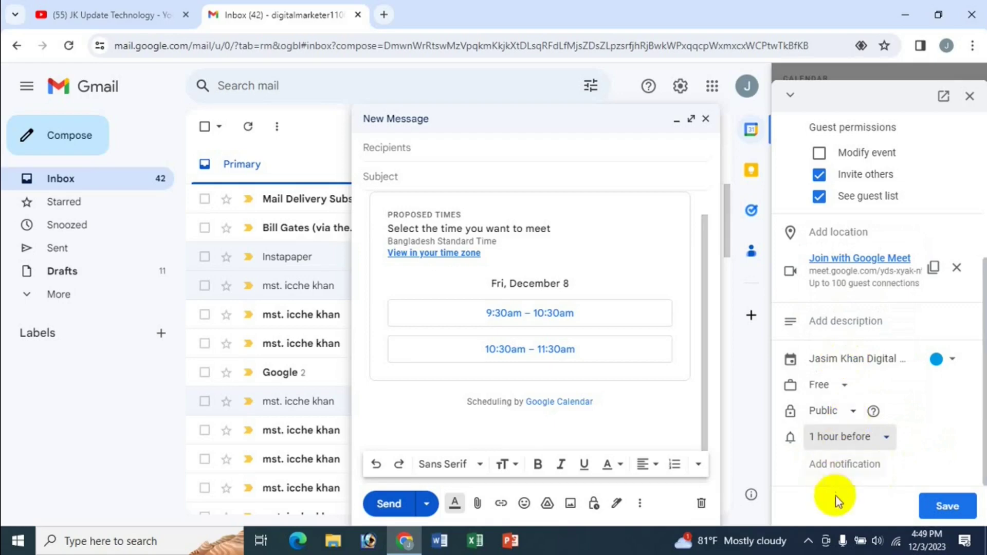
# Step: Add a second notification 15 minutes before the event, and save the event without sending invitation emails
pyautogui.click(857, 473)
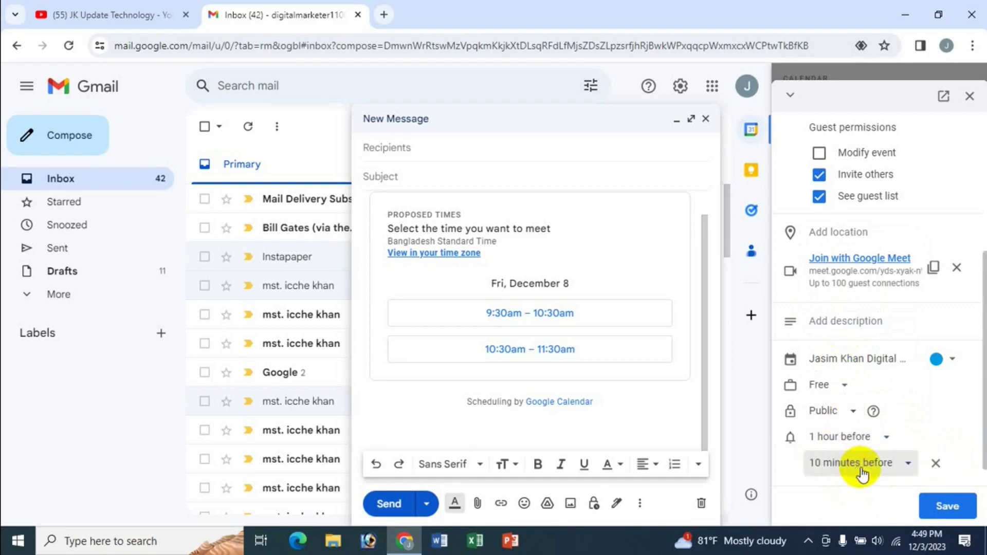
pyautogui.click(902, 466)
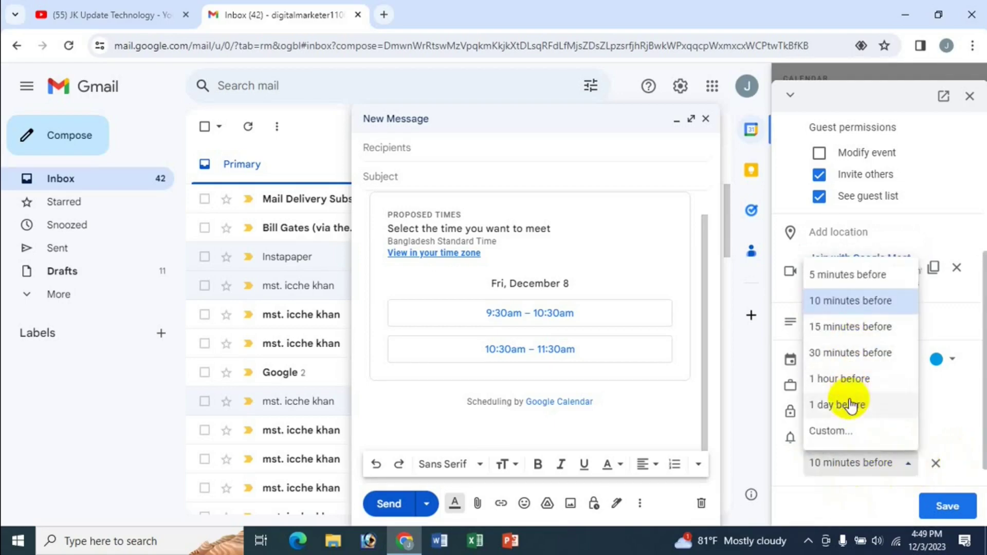
pyautogui.click(843, 327)
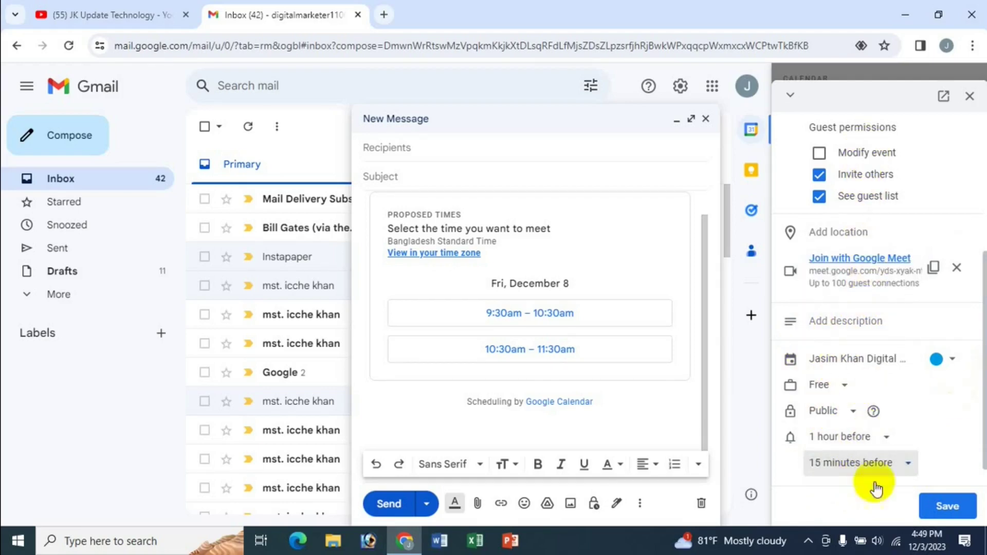
pyautogui.click(948, 506)
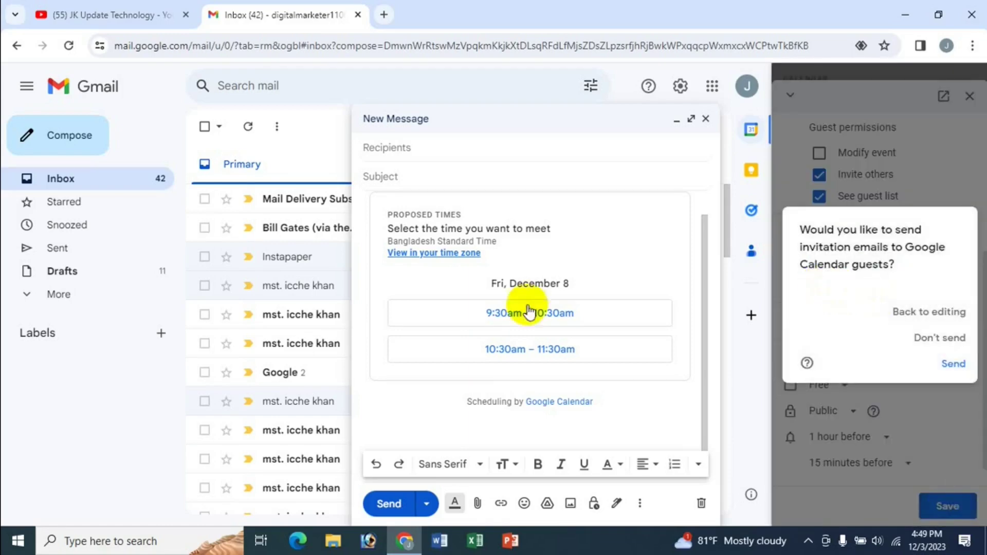
pyautogui.click(938, 342)
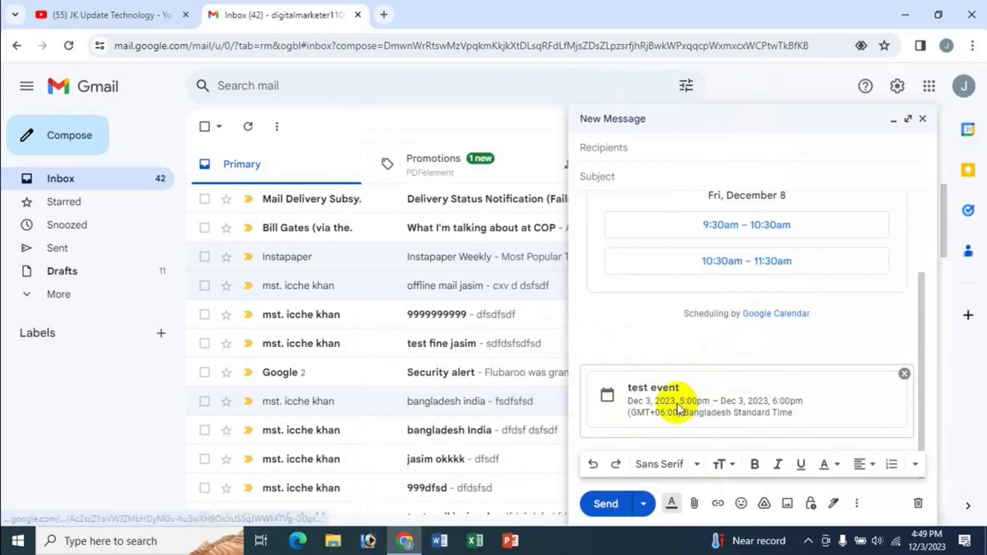
# Step: Review the proposed times, the event card and the recipient field in the draft, and switch to the YouTube channel page
pyautogui.scroll(-1, 926, 386)
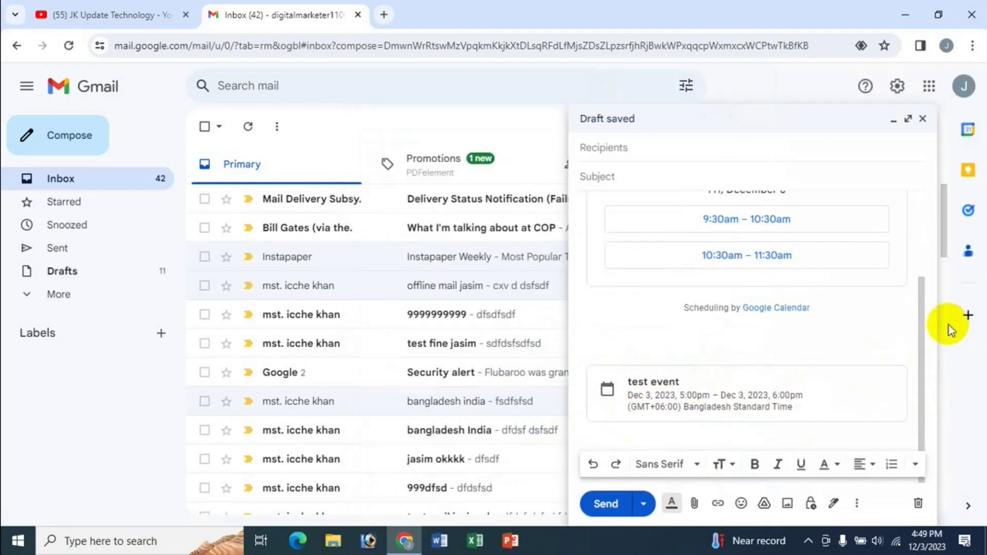
pyautogui.moveTo(924, 308); pyautogui.dragTo(922, 343)
pyautogui.moveTo(721, 428)
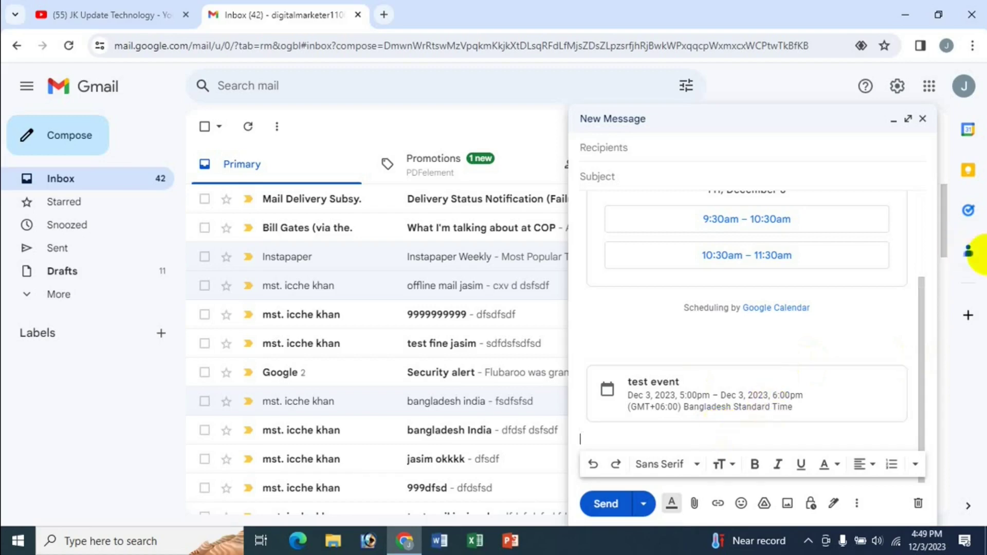
pyautogui.moveTo(921, 316); pyautogui.dragTo(919, 197)
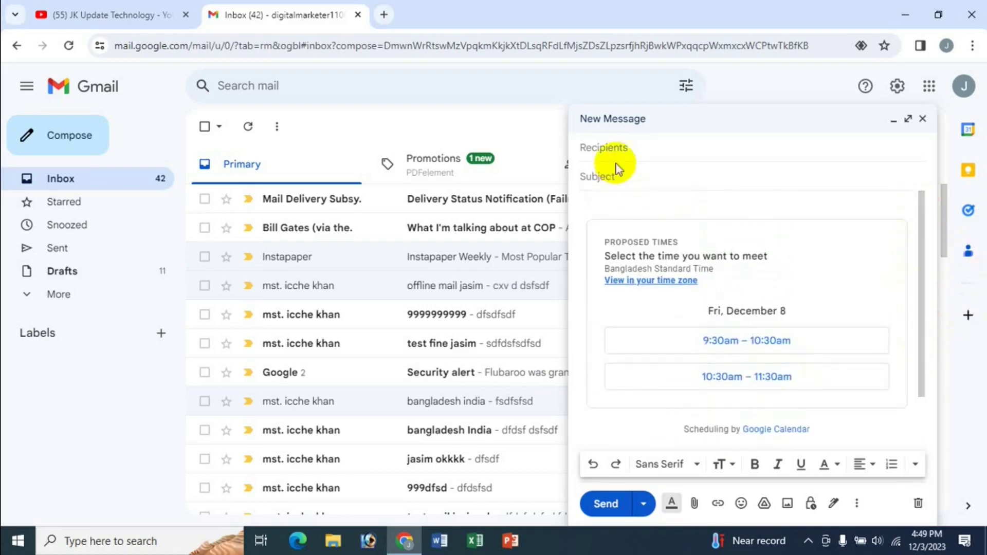
pyautogui.click(617, 149)
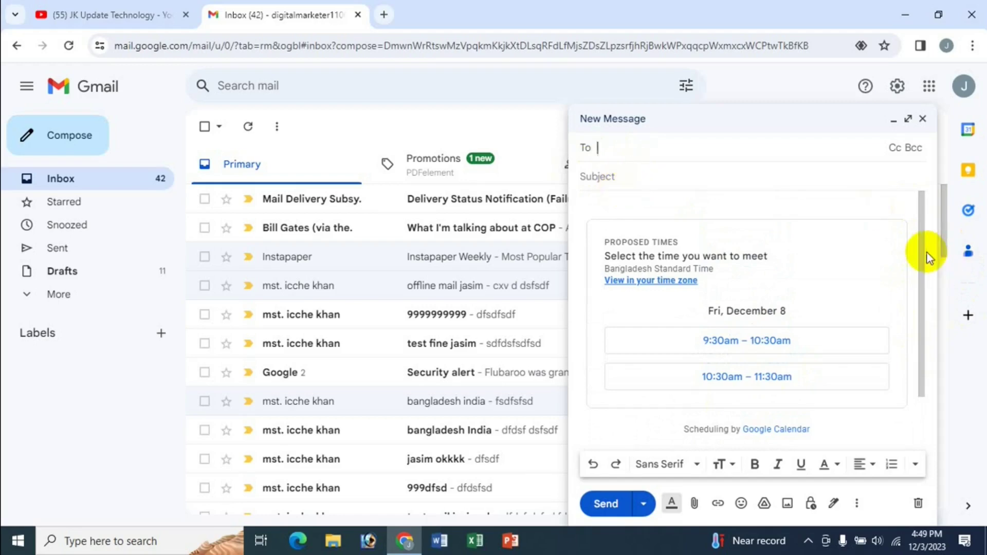
pyautogui.moveTo(925, 254); pyautogui.dragTo(926, 359)
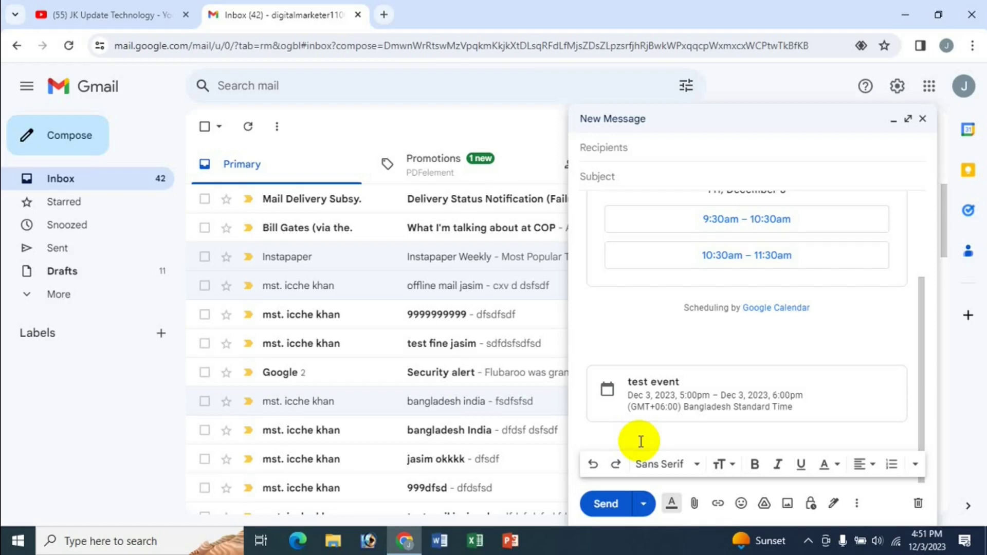
pyautogui.click(169, 9)
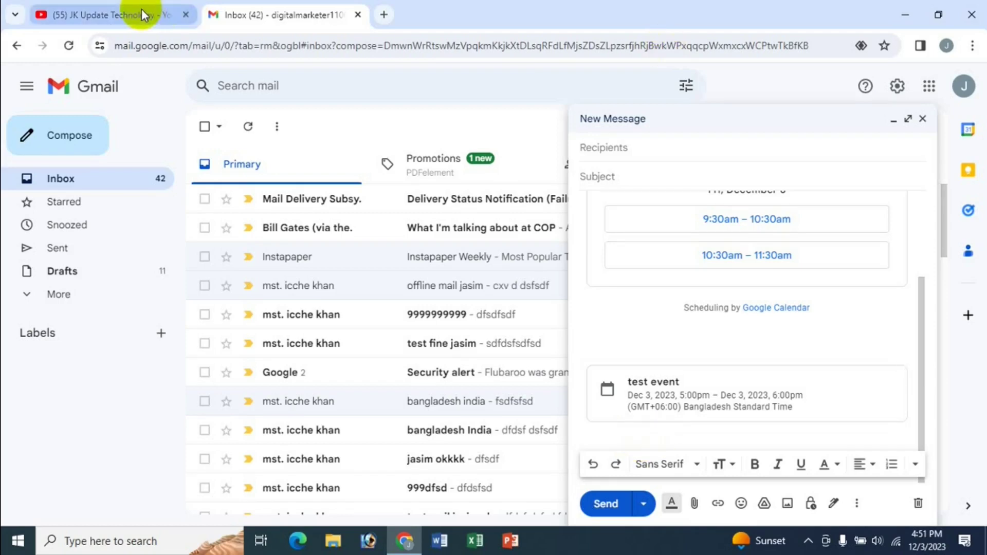